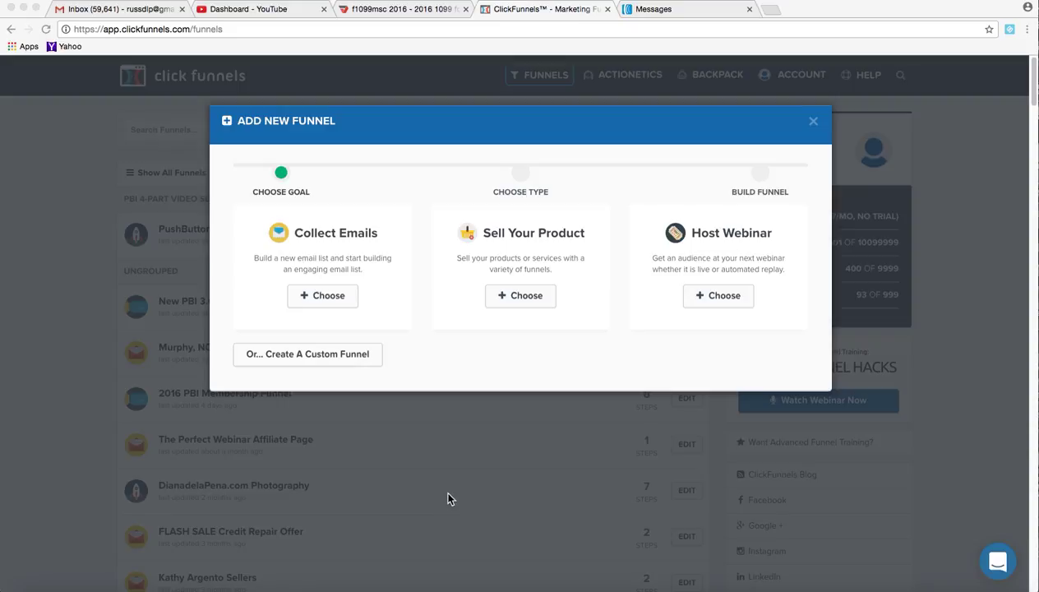
Choose the Collect Emails goal for the new funnel and name it "Buyer List Funnel + Credit Repair eBook".
click(327, 302)
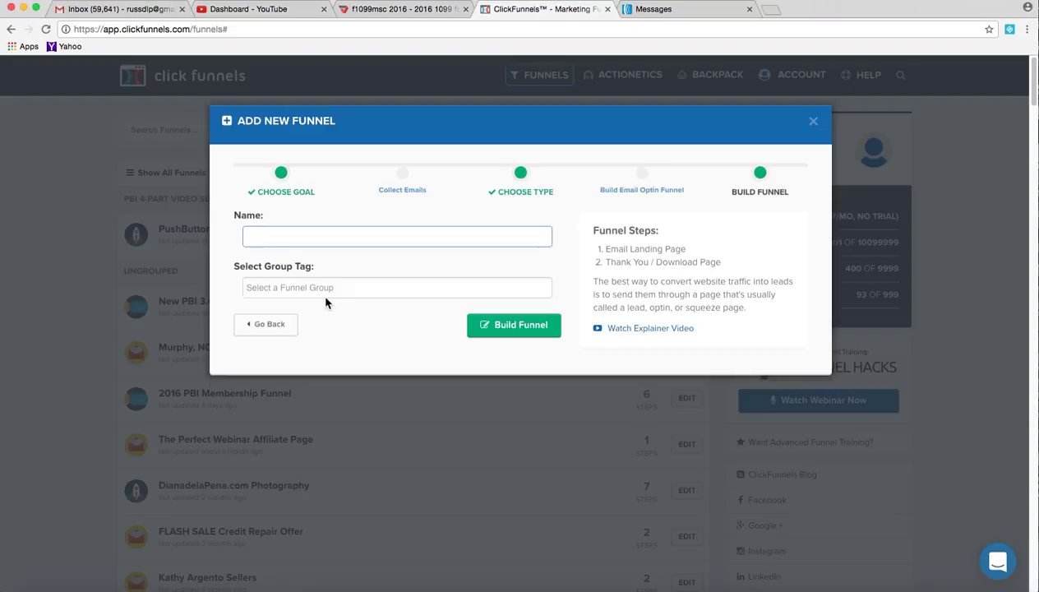
text(Buyer)
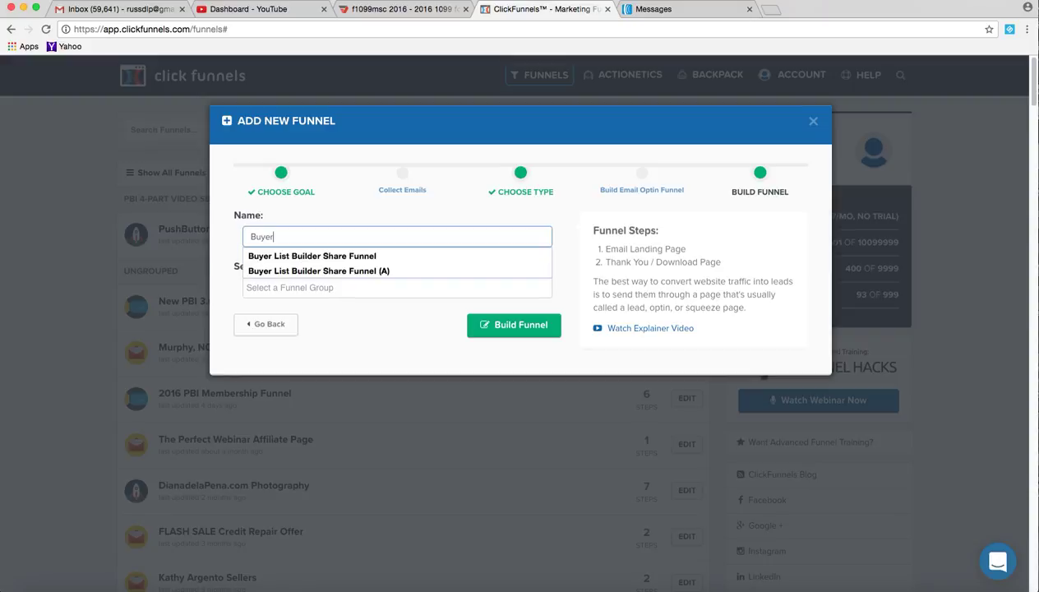
text( Lli)
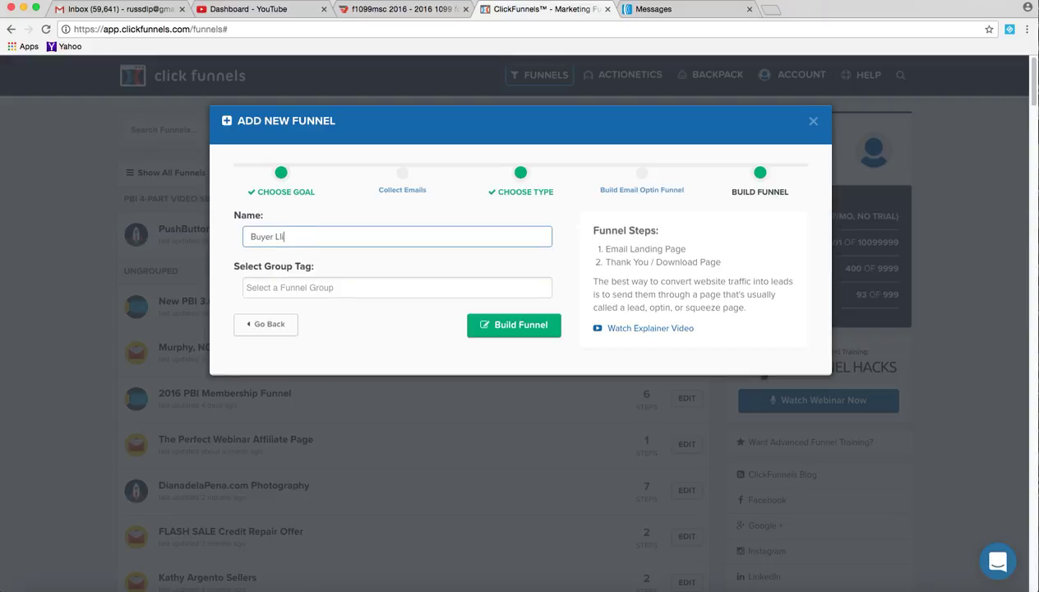
key(BackSpace)
key(BackSpace)
text(ist Funnel + Credit)
text( eBook)
click(351, 236)
text(Repair)
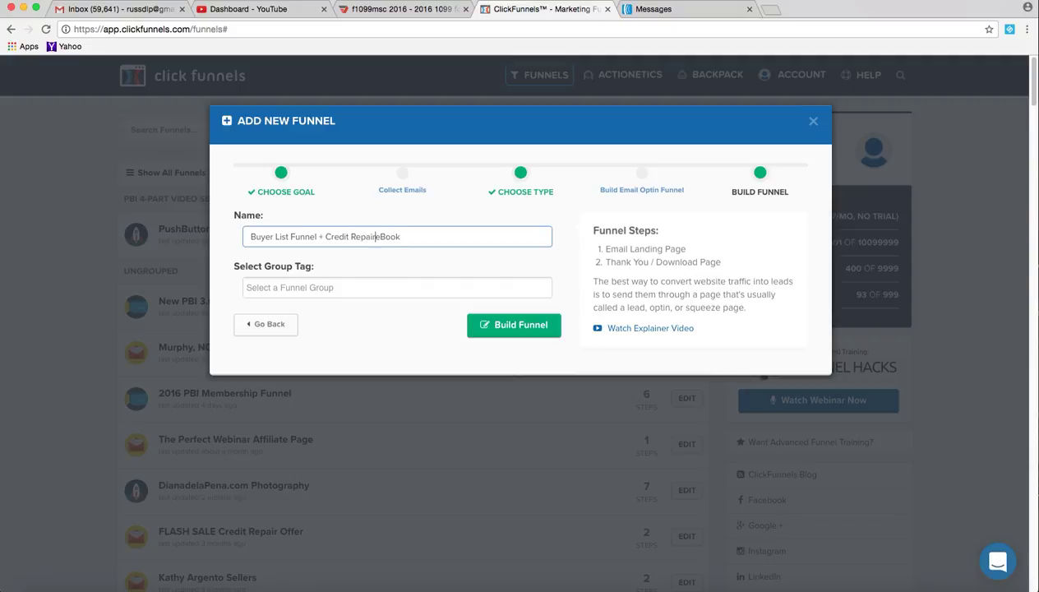
Reuse the funnel name "Buyer List Funnel + Credit Repair eBook" as its group tag and build the funnel.
triple_click(345, 237)
key(ctrl+c)
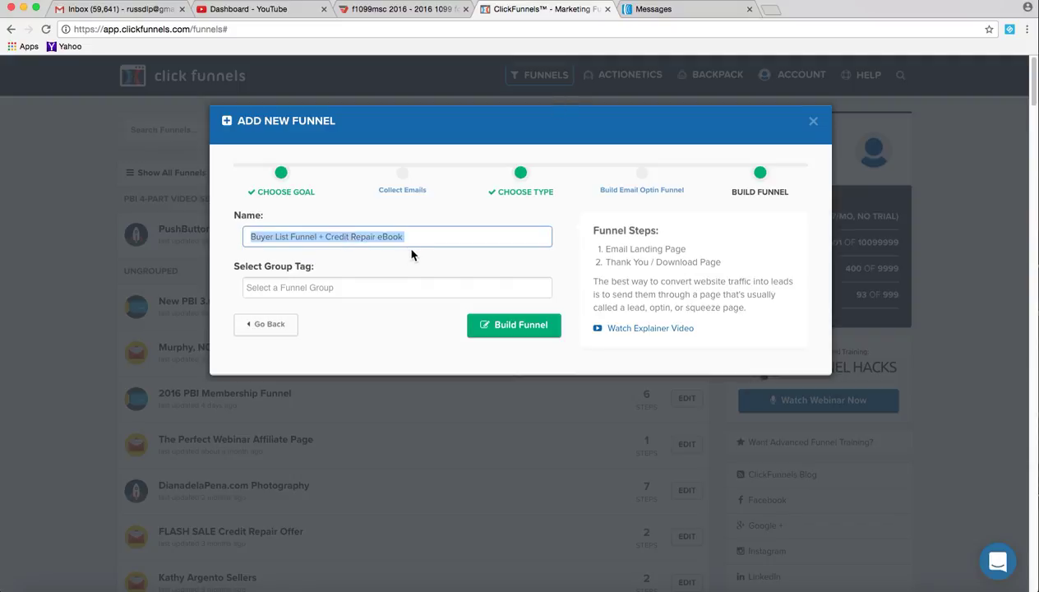
click(341, 290)
key(ctrl+v)
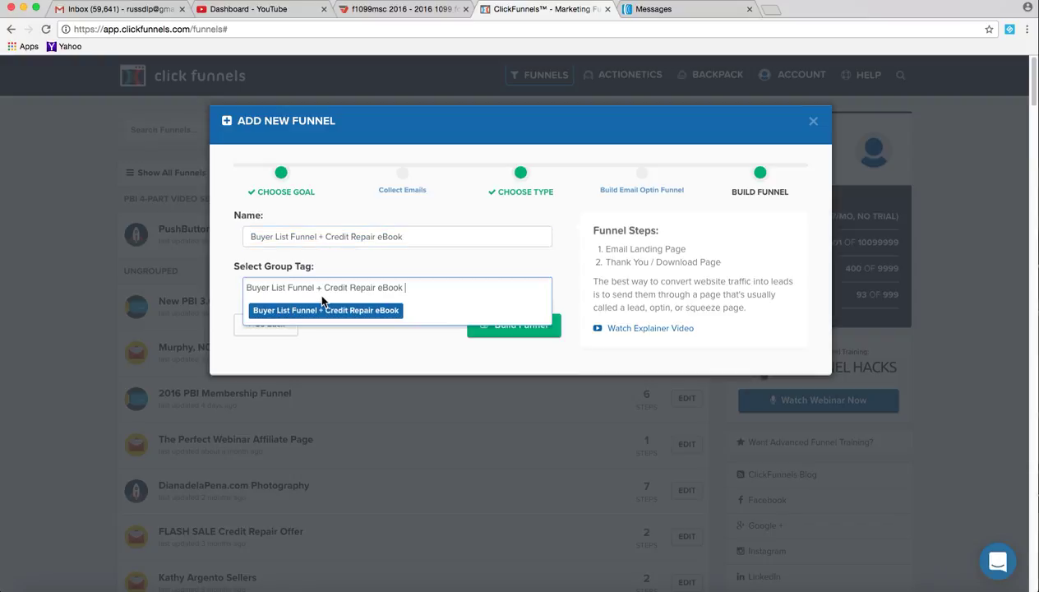
click(329, 309)
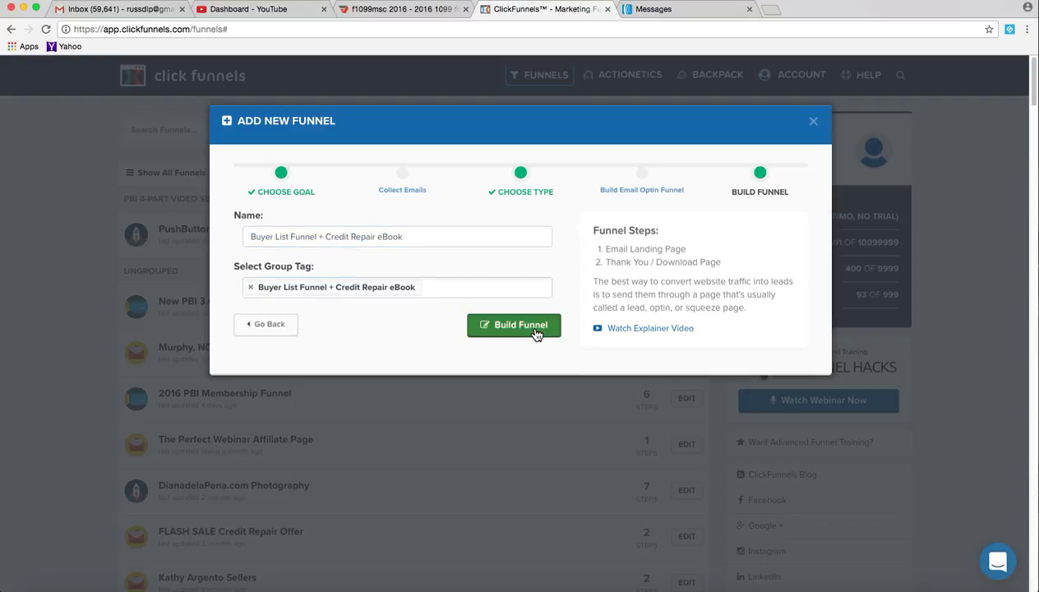
click(536, 333)
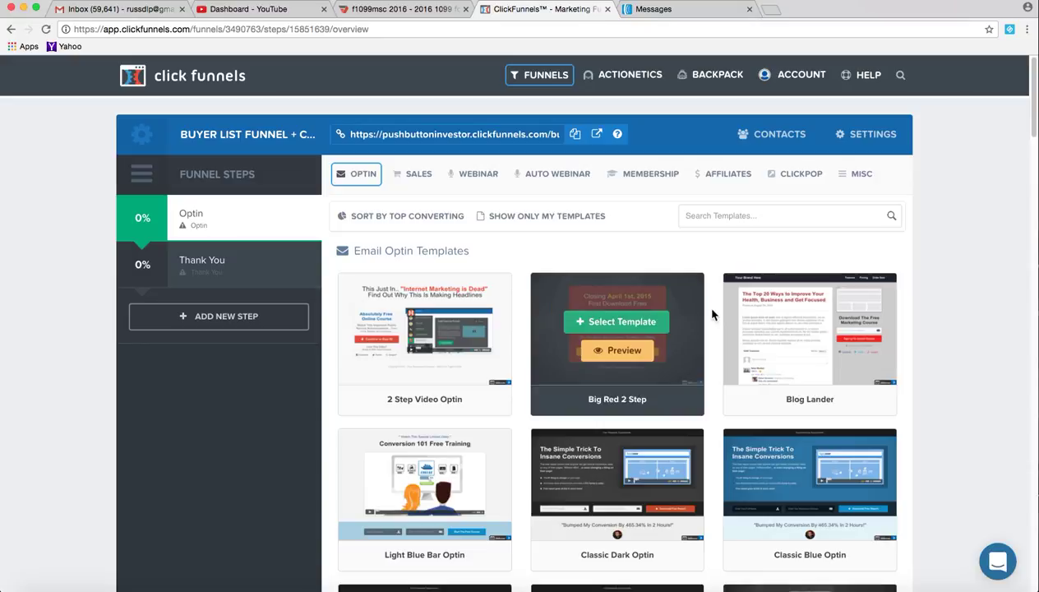
Apply the Free Report Optin template to the Optin step and open the page in the V2 editor.
drag(1033, 128, 1019, 295)
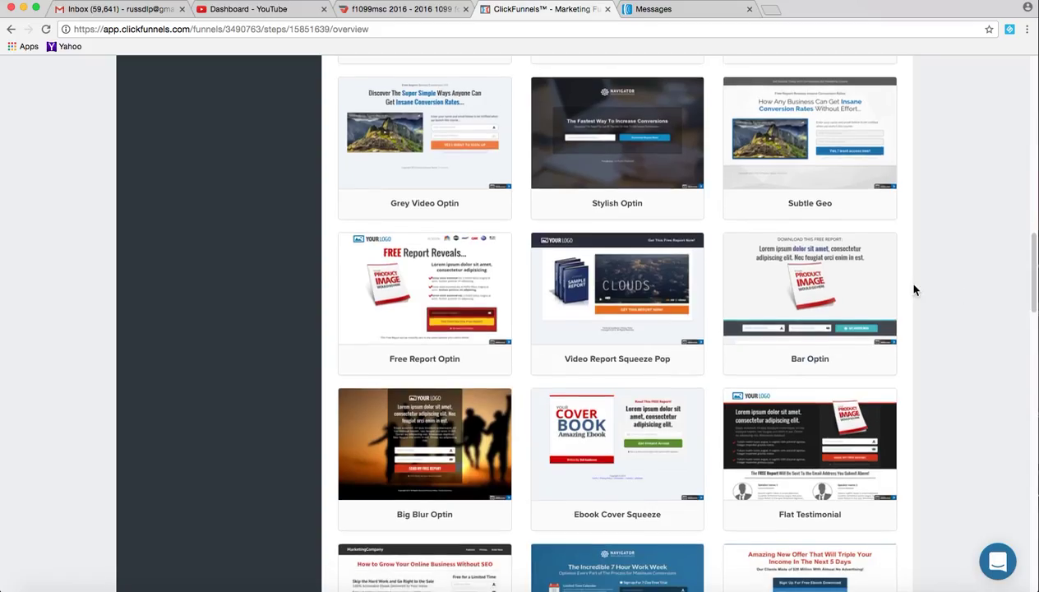
mouse_move(829, 285)
mouse_move(438, 290)
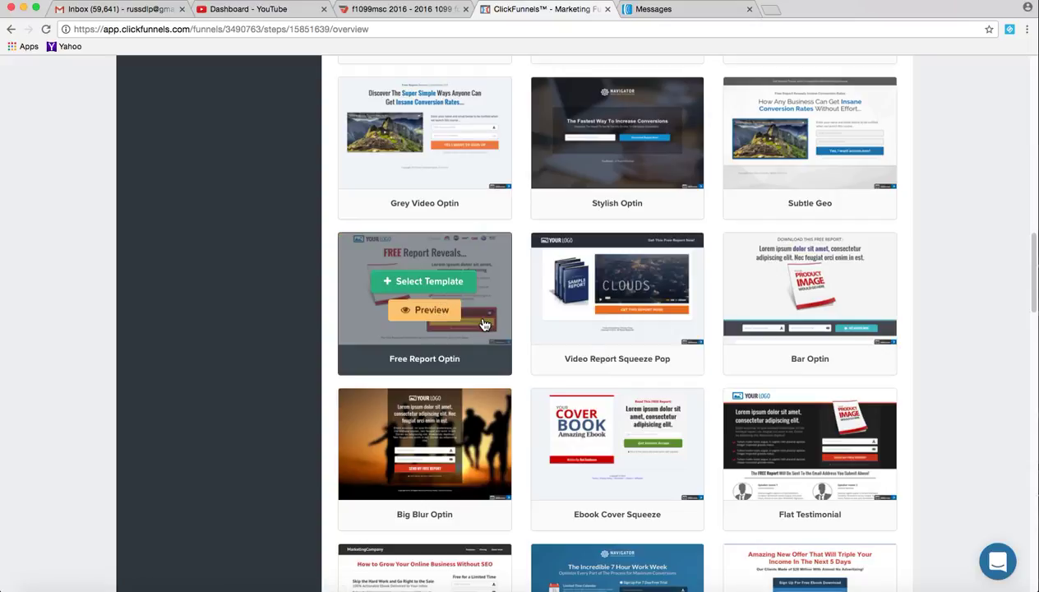
click(431, 283)
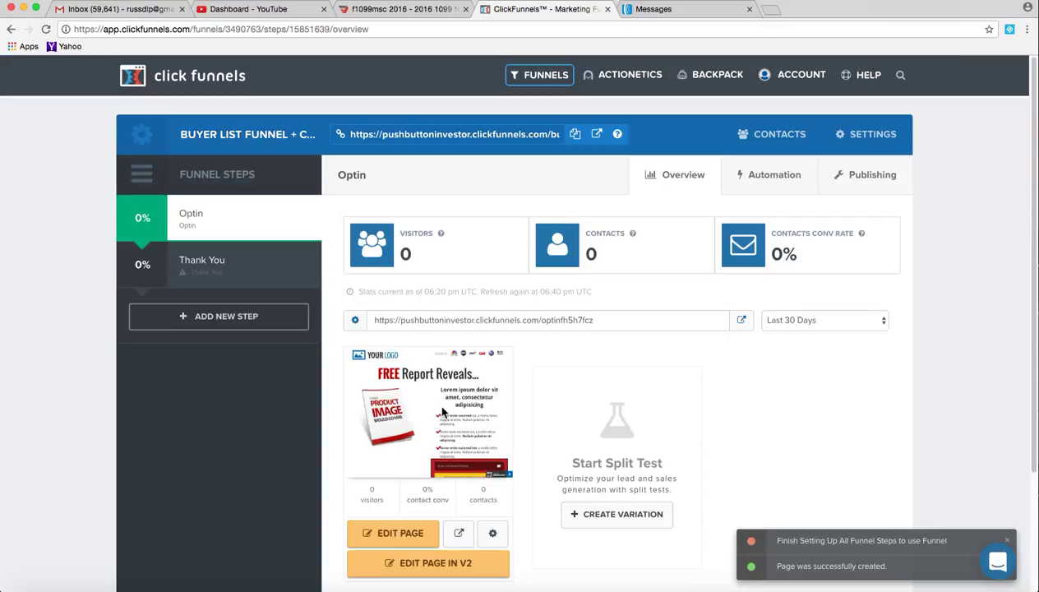
click(420, 577)
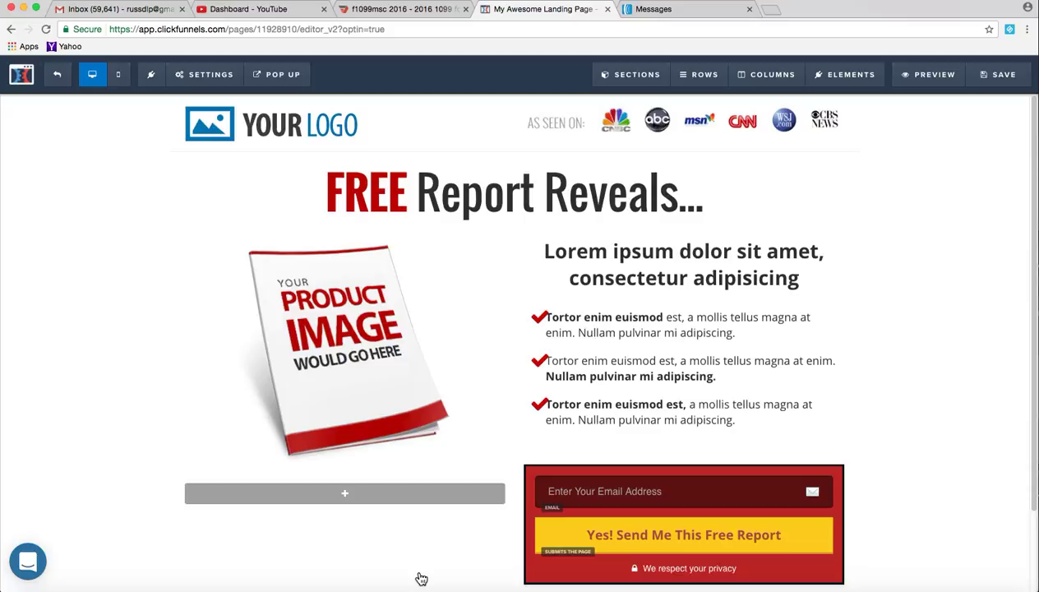
click(421, 579)
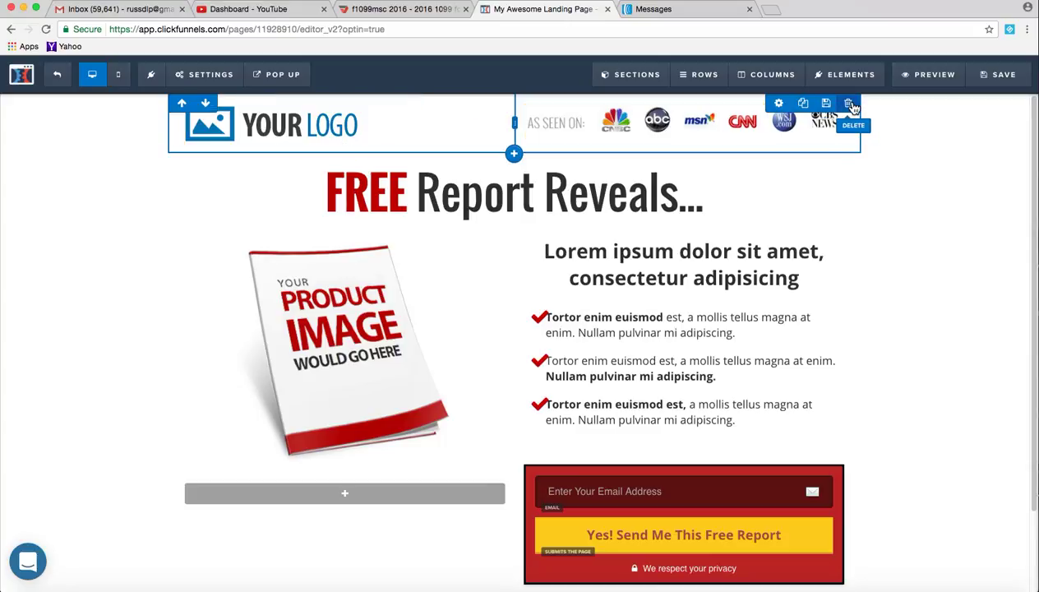
Delete the header row with the logo and "As seen on" images, along with the empty section that held it.
click(851, 106)
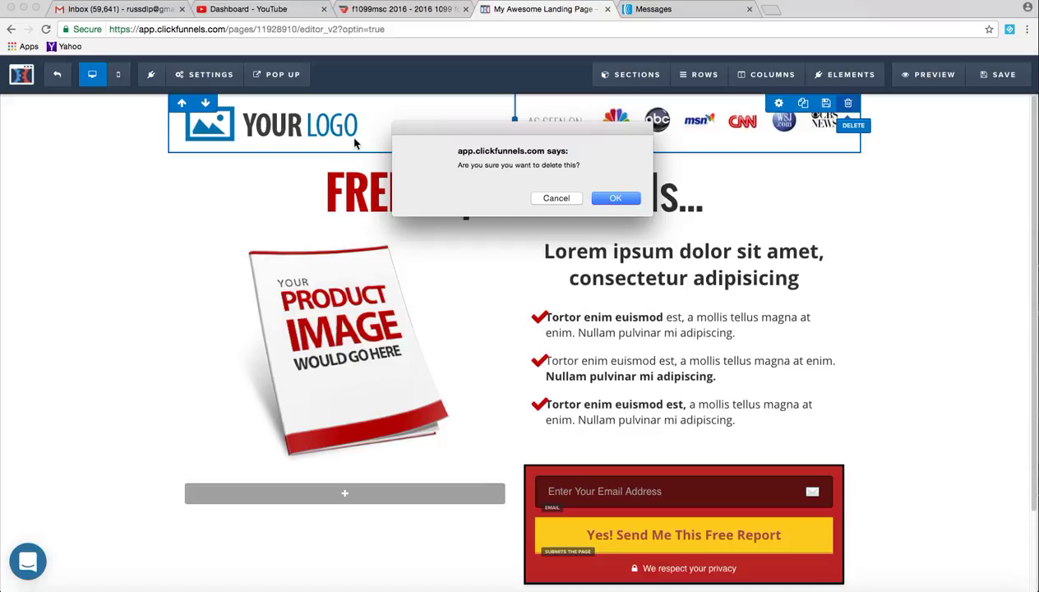
click(616, 198)
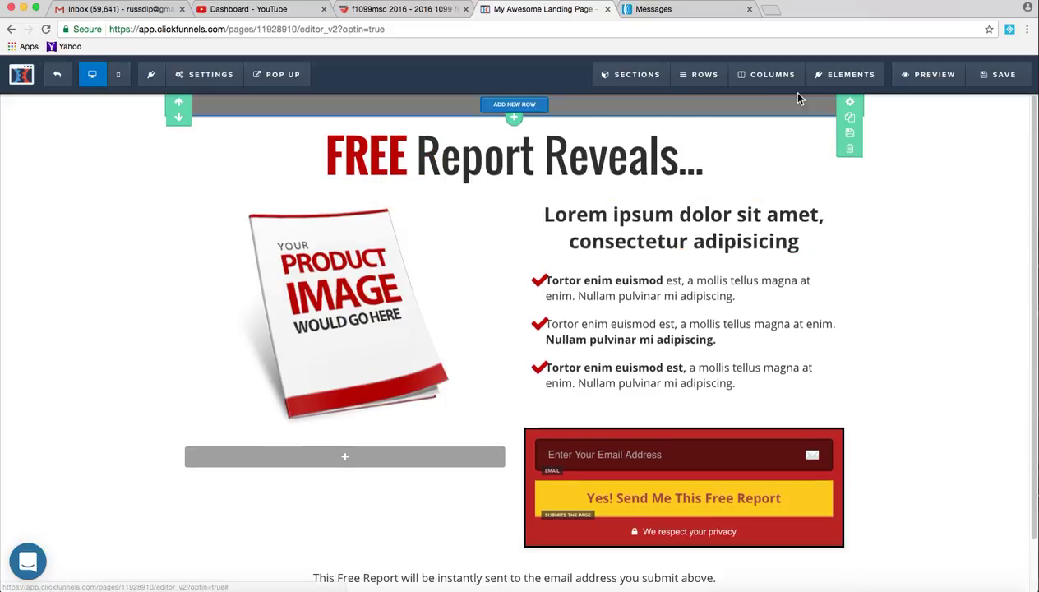
click(850, 149)
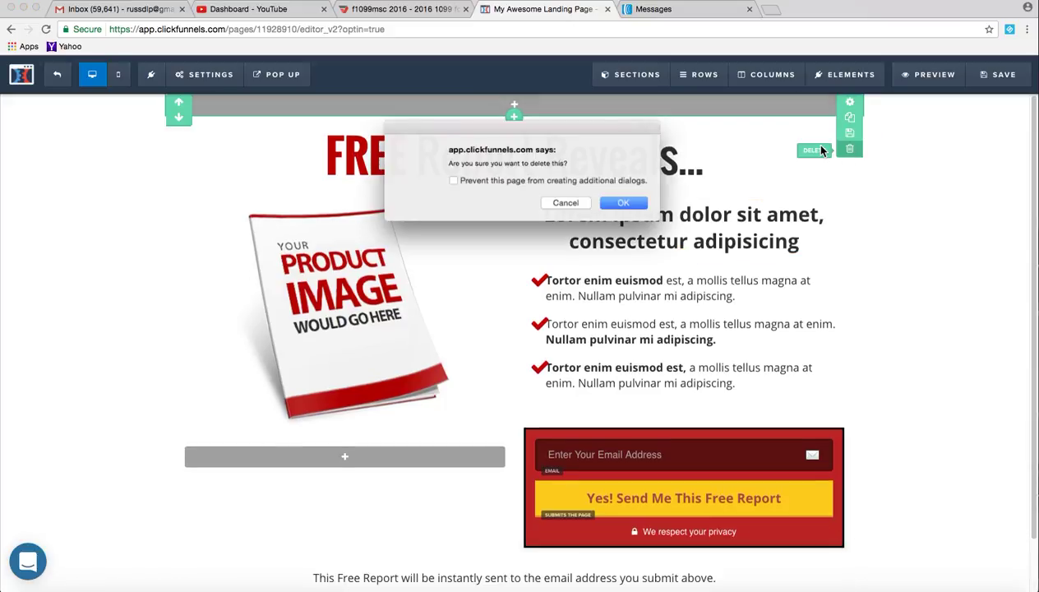
click(625, 202)
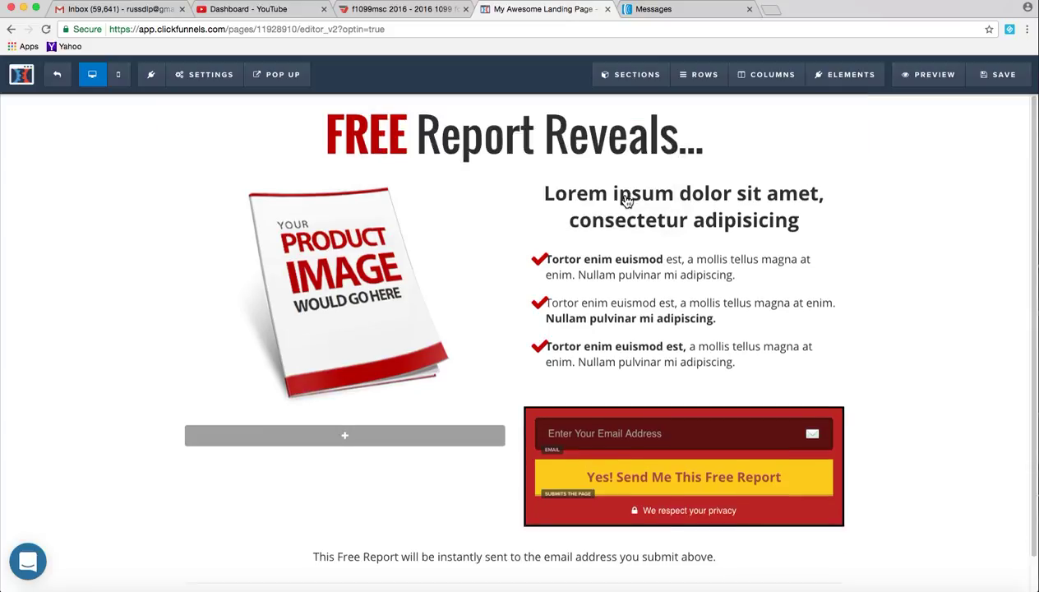
Replace the "FREE Report Reveals..." headline with "Want to Buy In Los Angeles?".
click(598, 144)
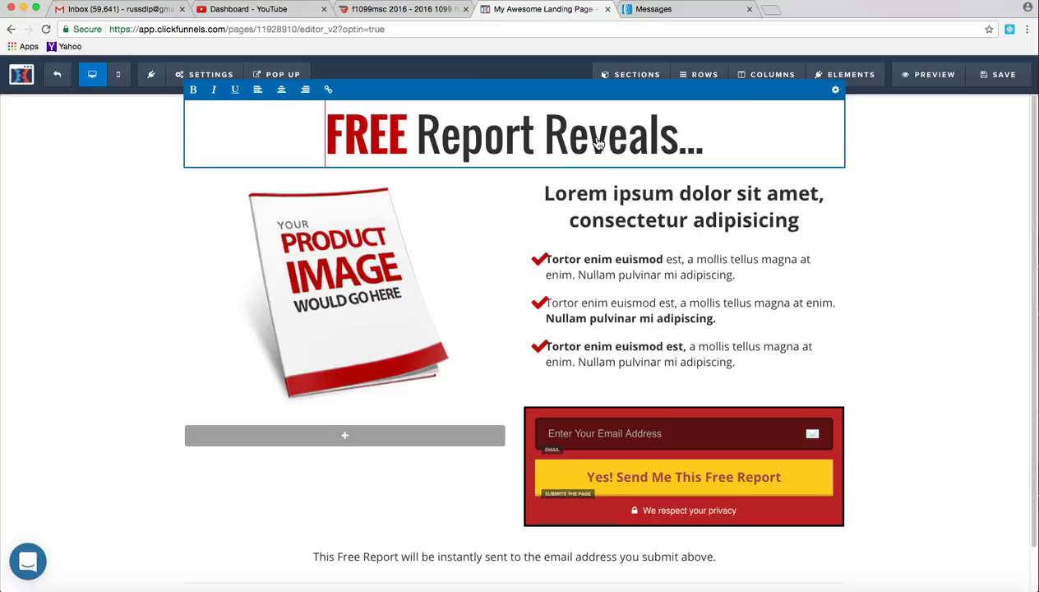
triple_click(597, 144)
click(598, 141)
double_click(597, 138)
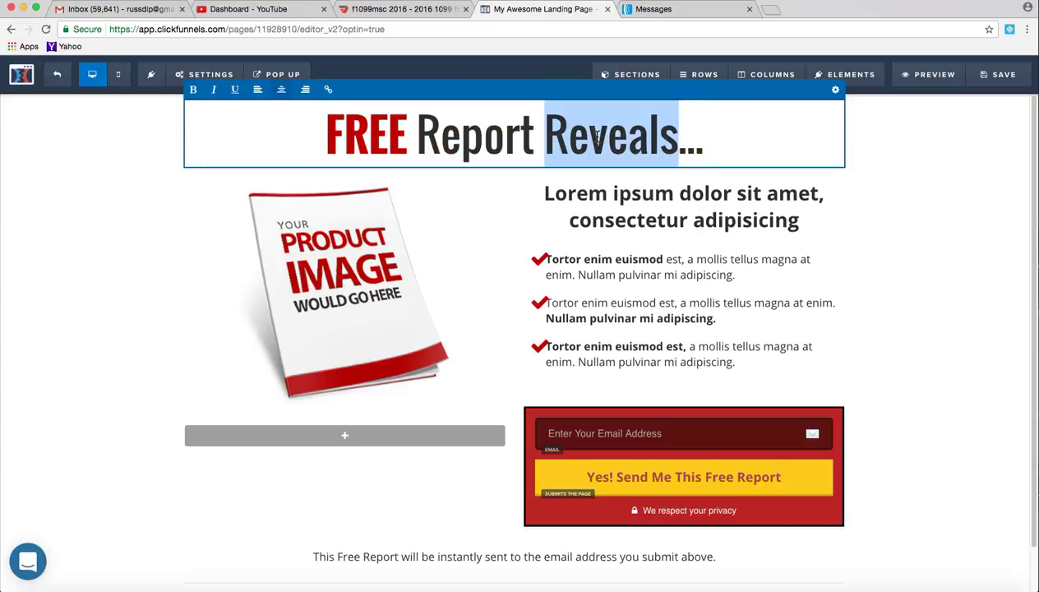
click(598, 138)
click(514, 141)
double_click(514, 141)
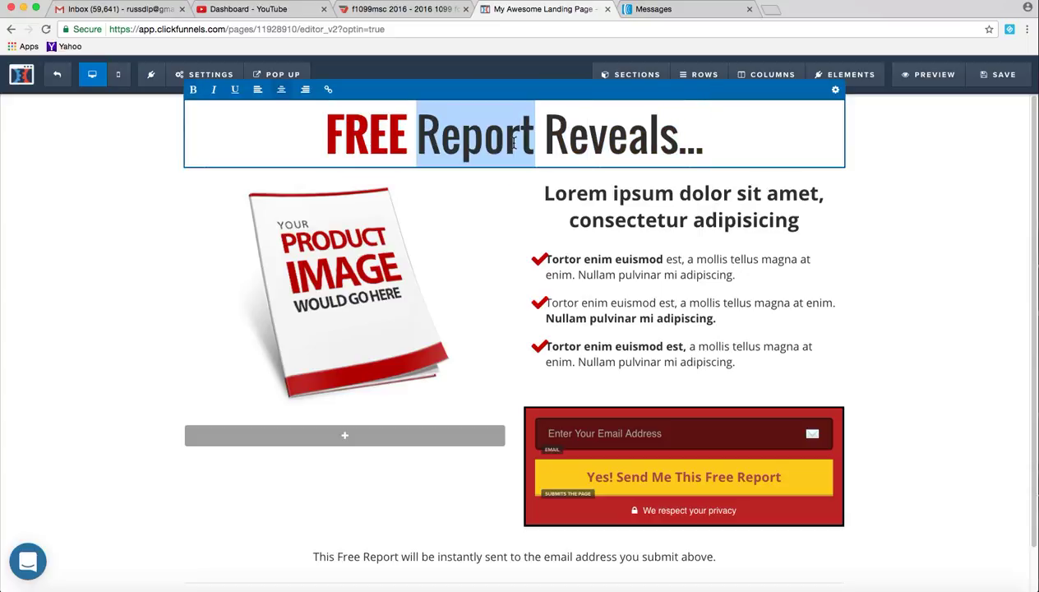
triple_click(514, 141)
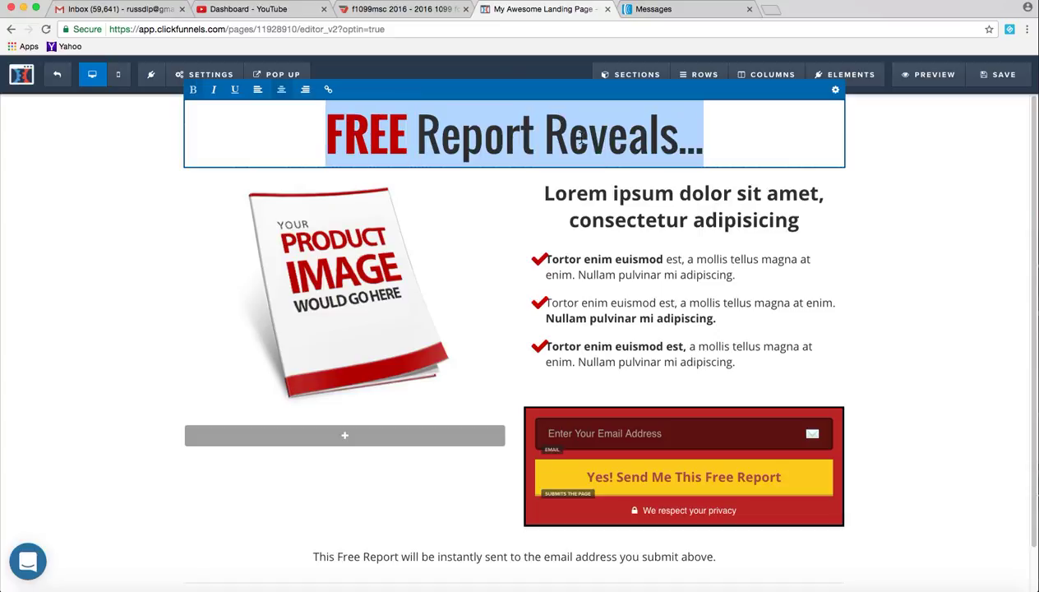
text(Want to )
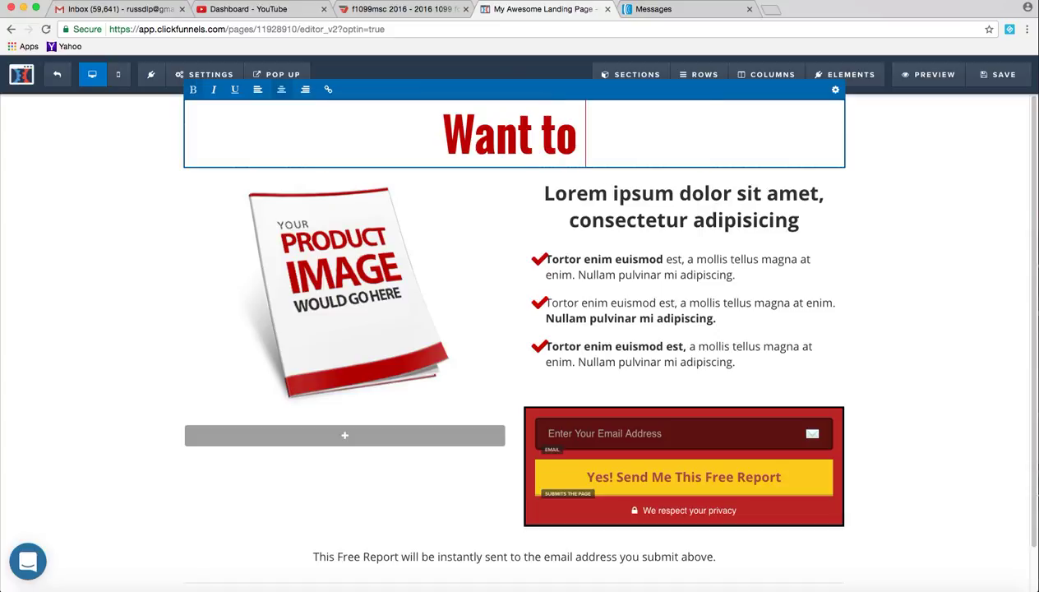
text(Buy)
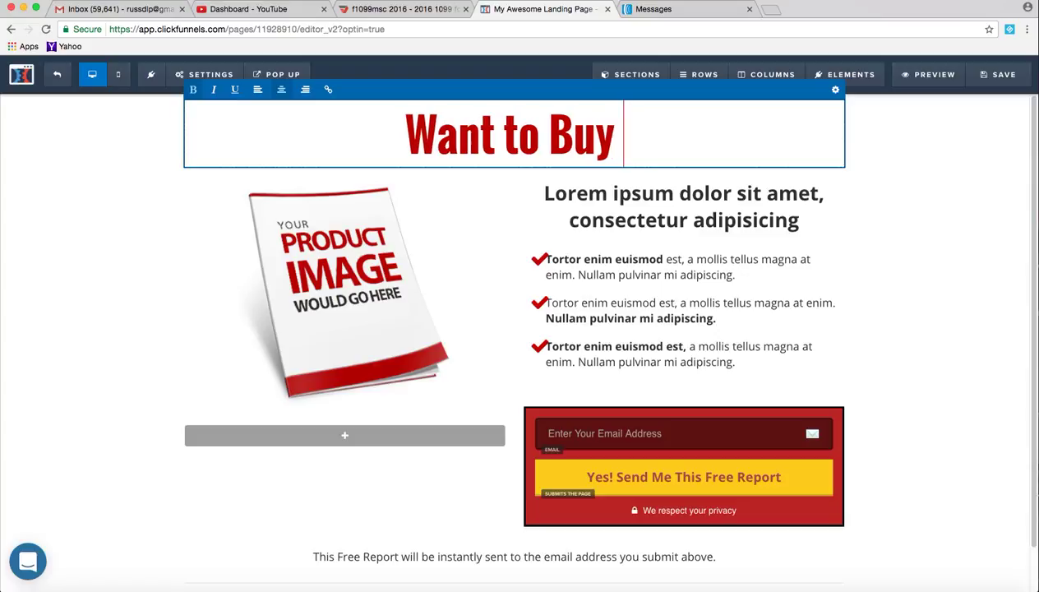
text( In Los Angel)
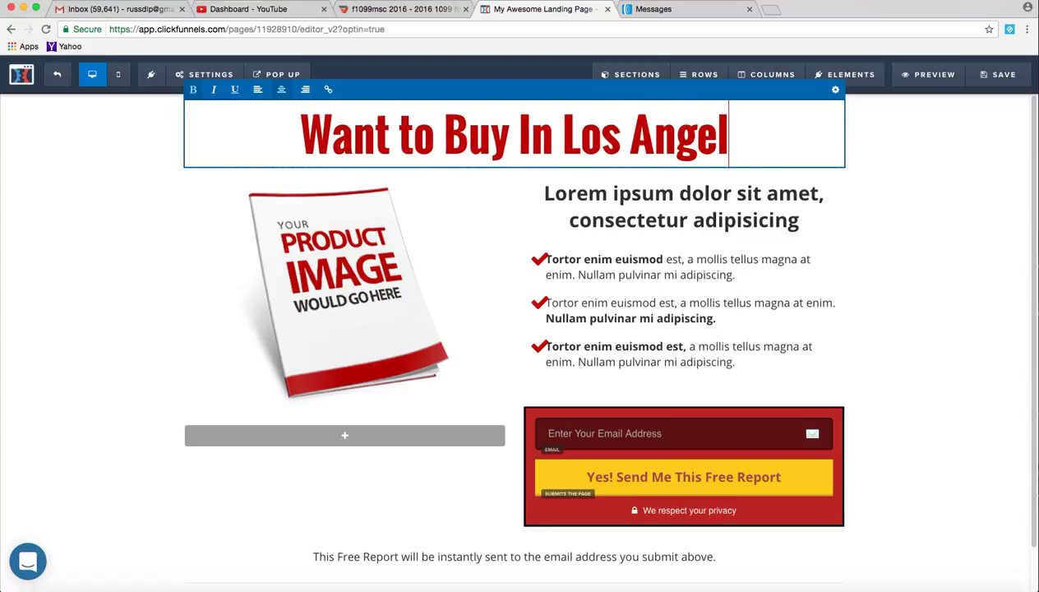
text(es?)
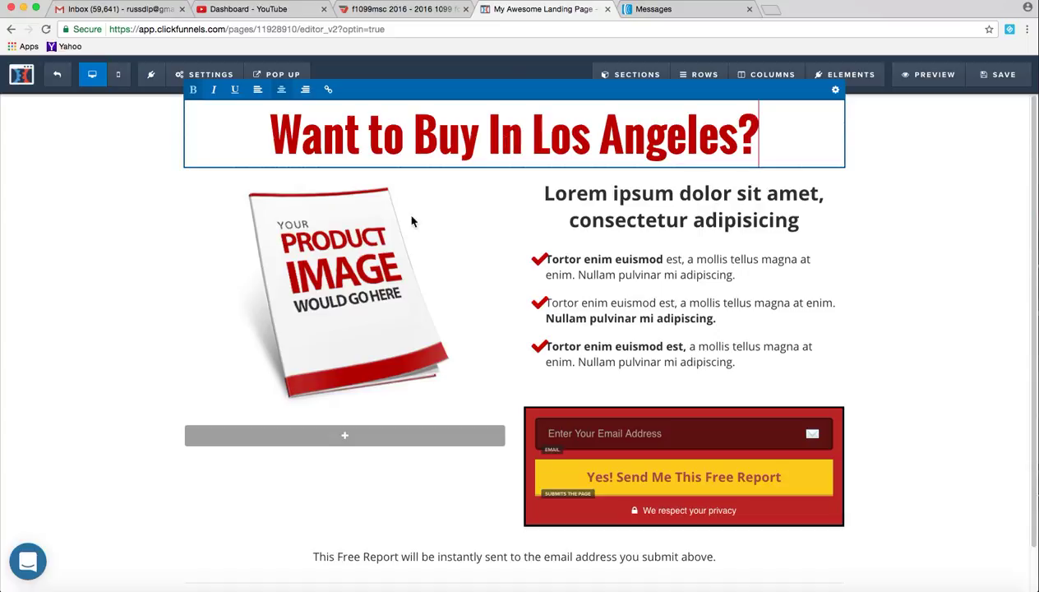
Replace the whole headline with: Bank Said, "NO?".
triple_click(483, 129)
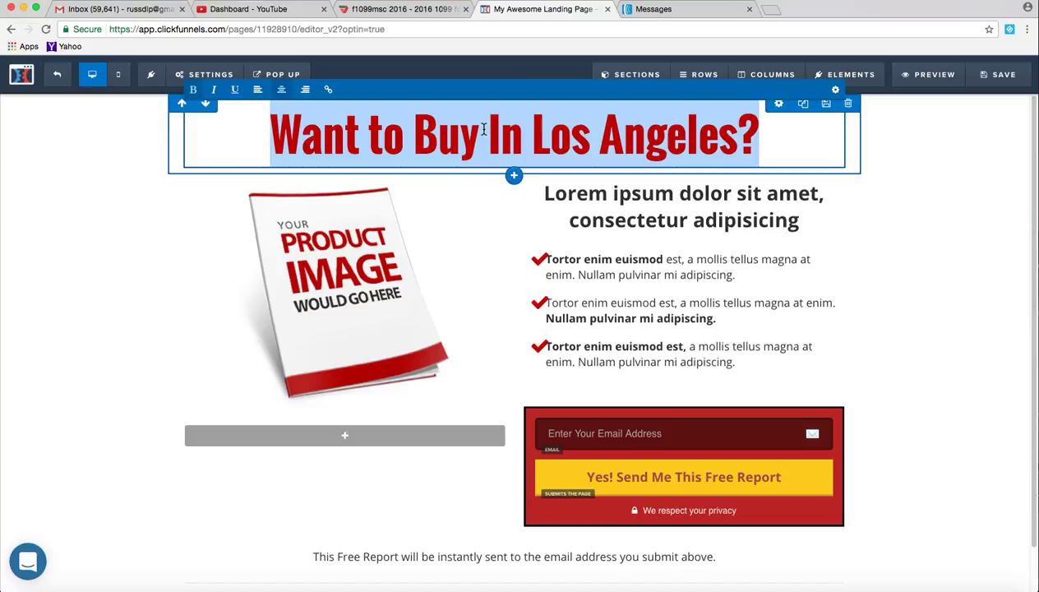
text(Bank S)
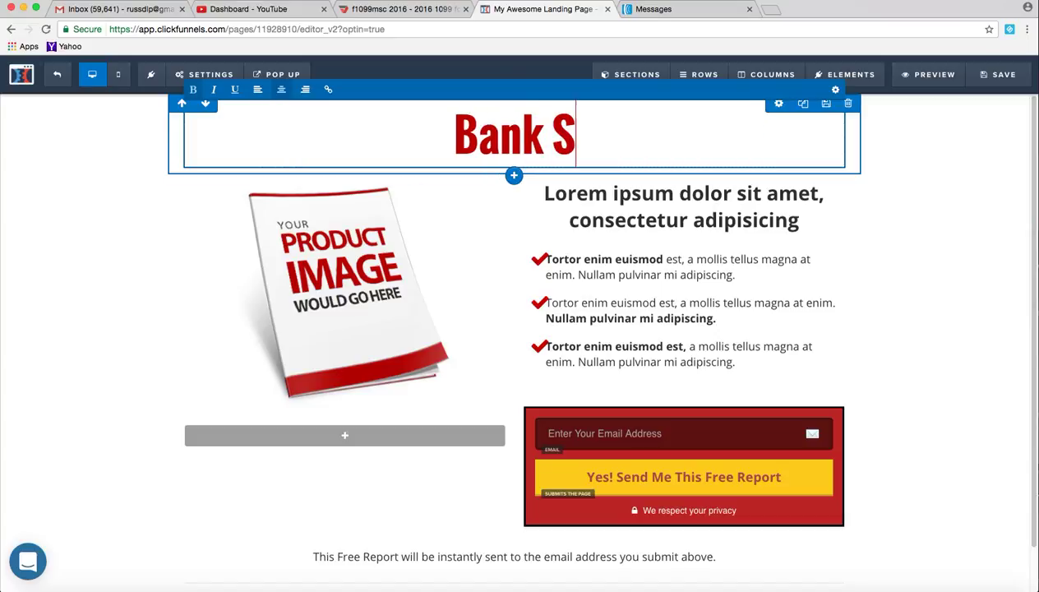
text(aid, "NO?)
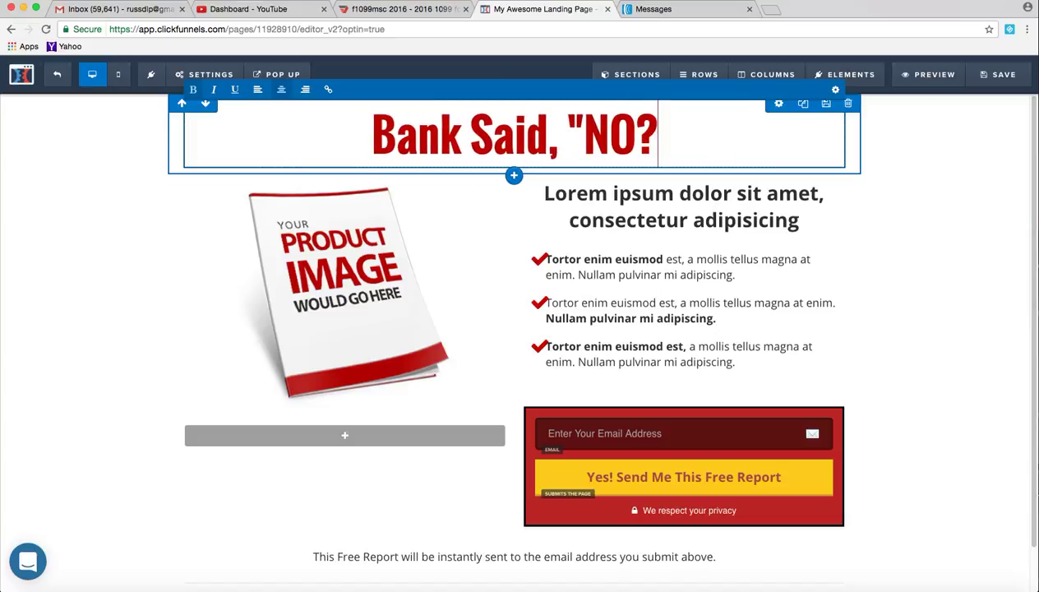
text(" We)
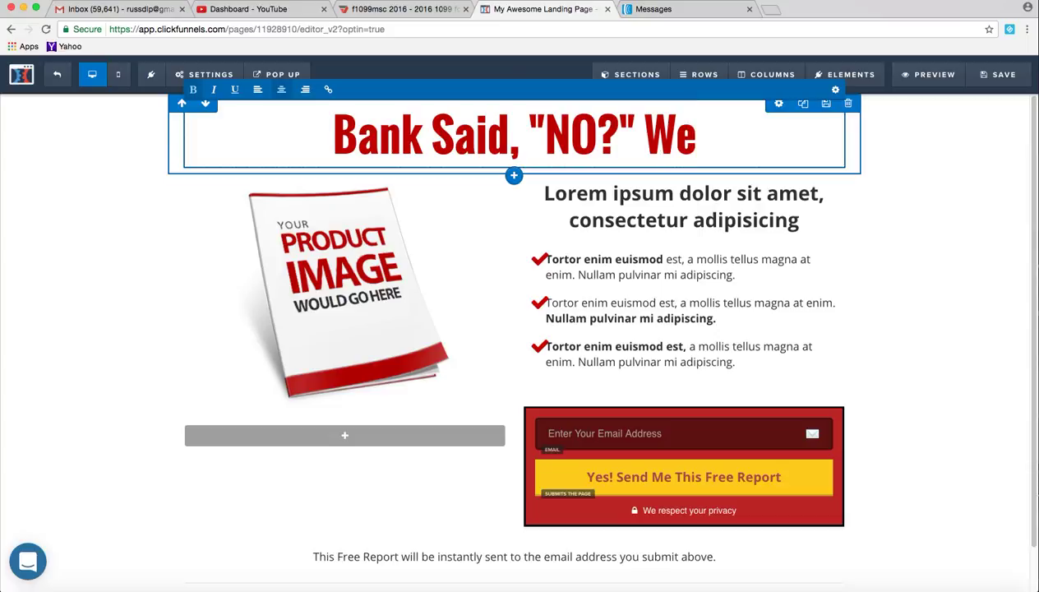
key(BackSpace)
key(BackSpace)
key(BackSpace)
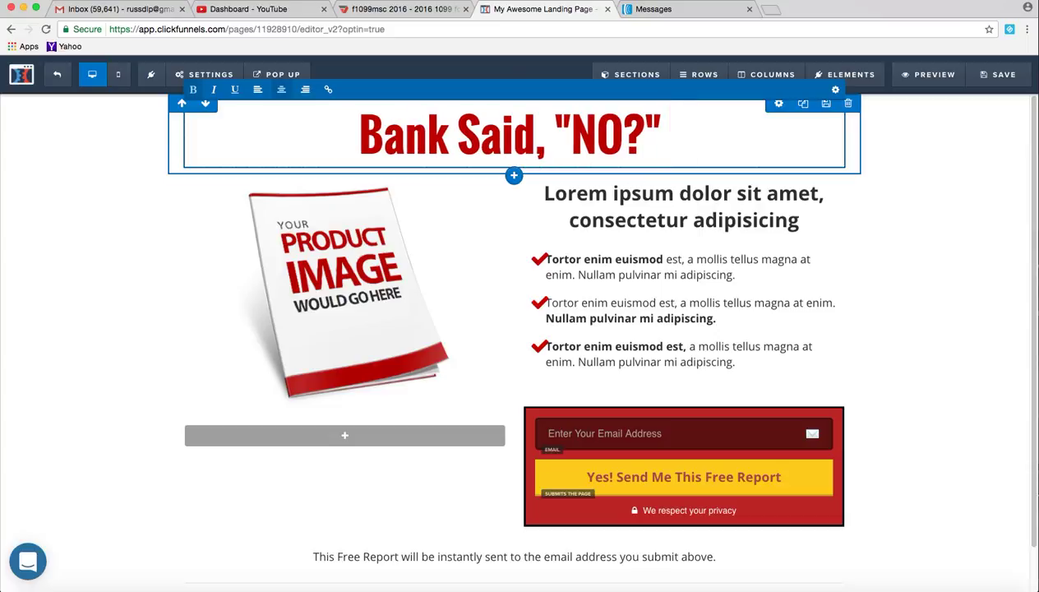
Extend the headline with the words "Get Your Credit Fixed In" after the quoted "NO?".
text(F)
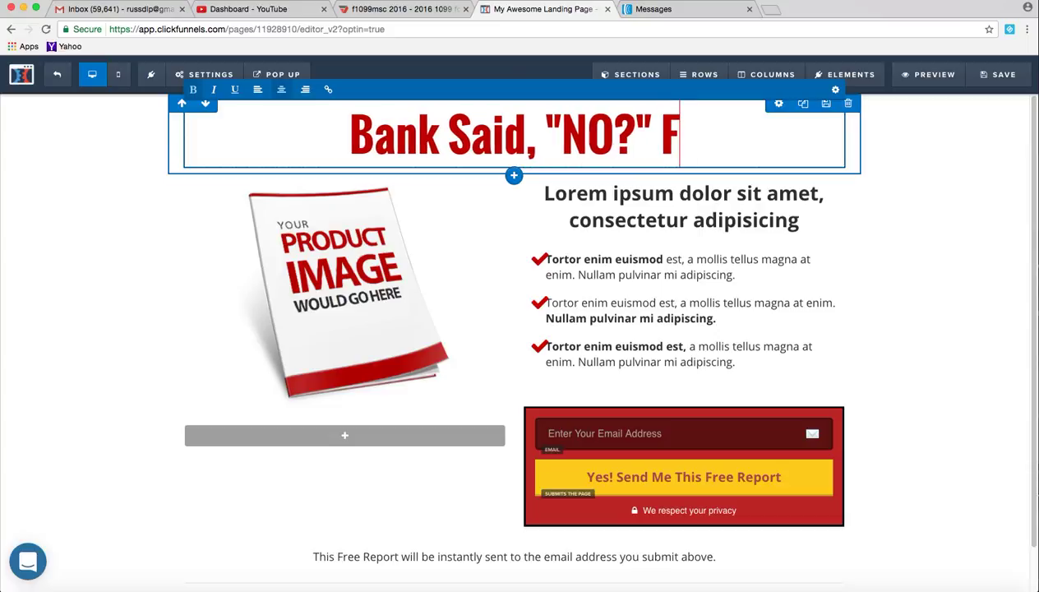
key(BackSpace)
text(Get)
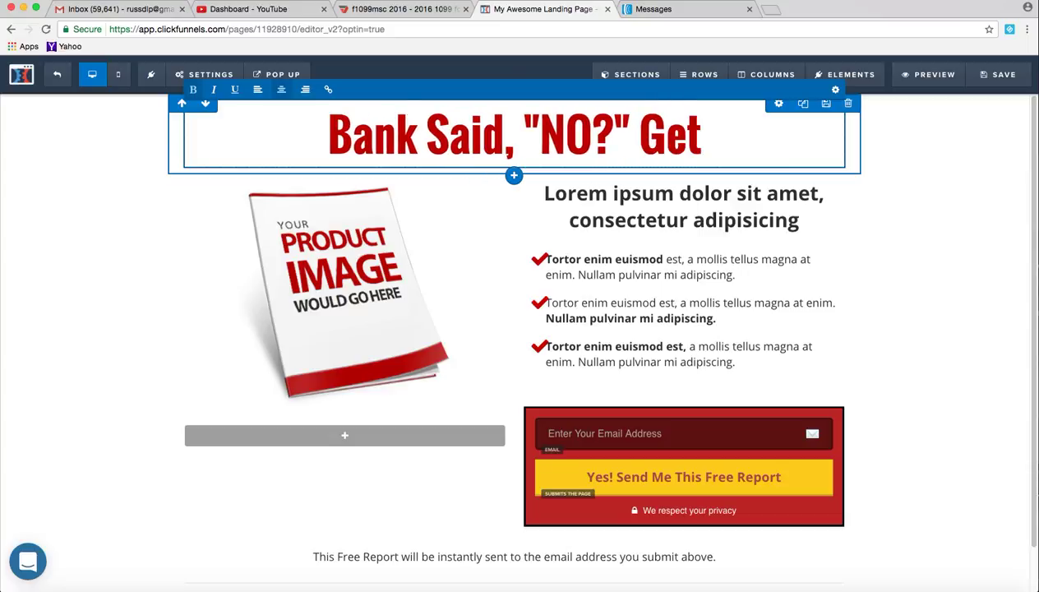
text( Your Credit)
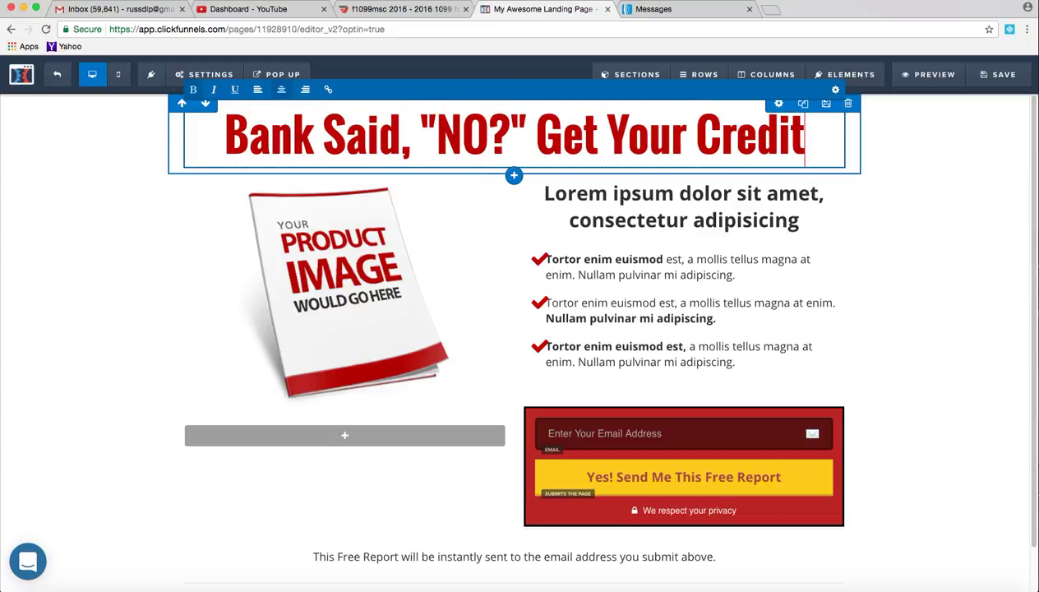
text( Fixed In)
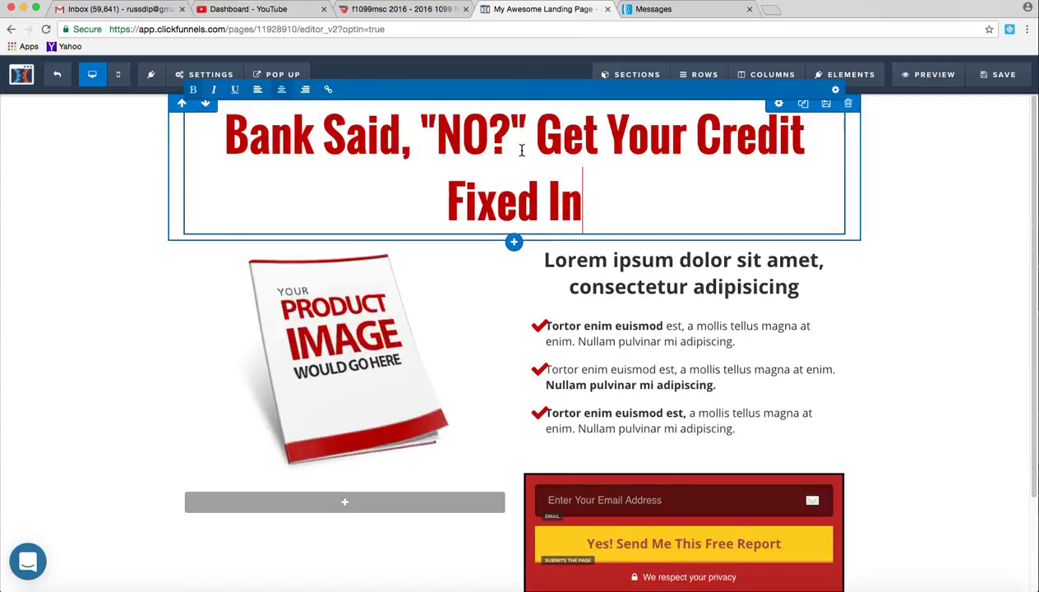
Remove "Get Your Credit Fixed In" from the end of the headline.
key(alt+shift+Left)
key(alt+shift+Left)
key(alt+shift+Left)
key(alt+shift+Left)
key(alt+shift+Left)
key(BackSpace)
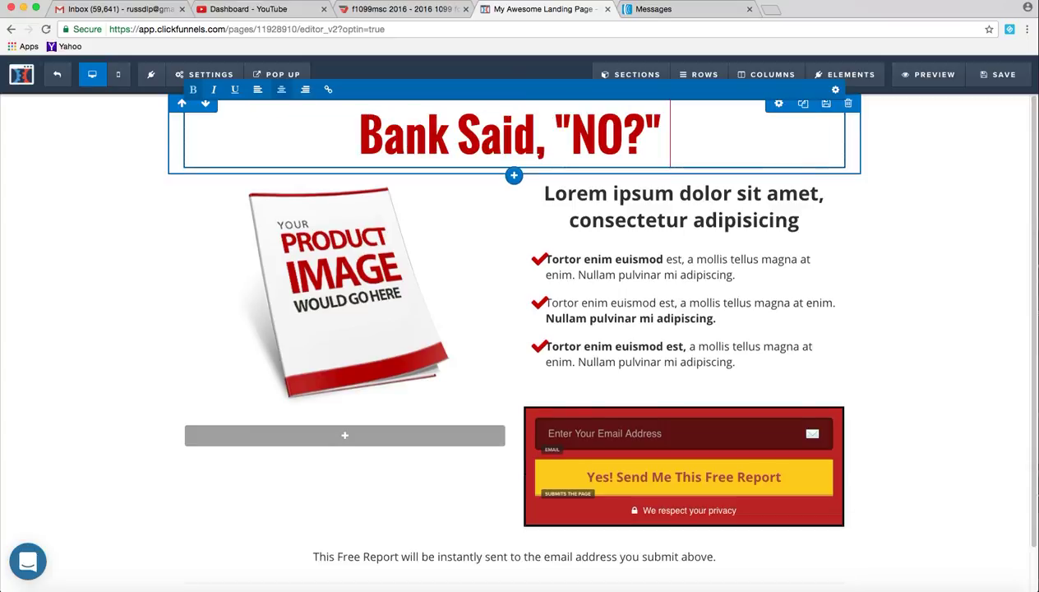
Finish editing the headline and add a small call-to-action sub-headline element directly beneath it.
click(918, 179)
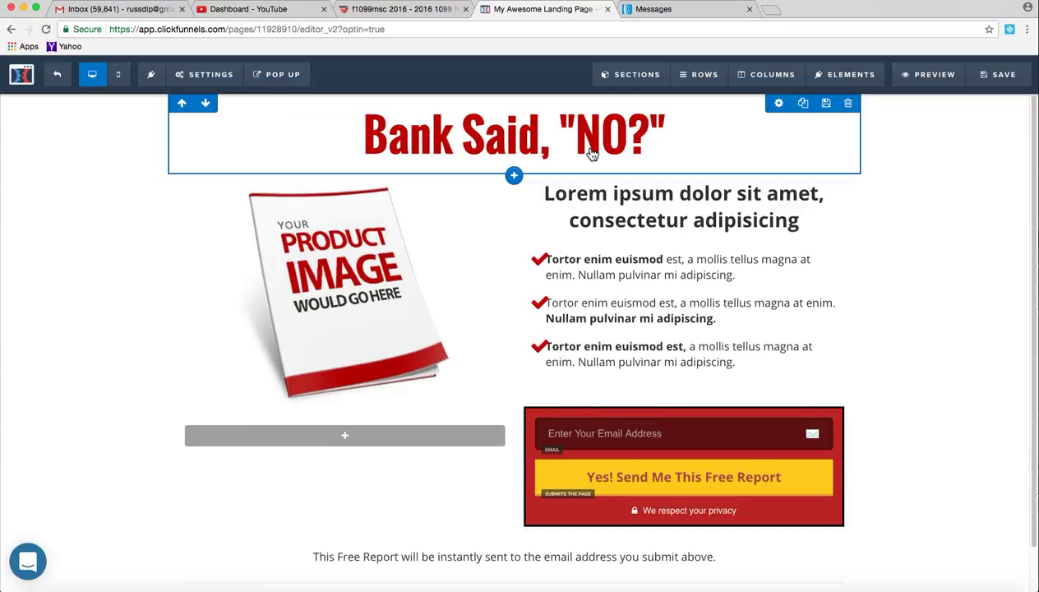
click(514, 170)
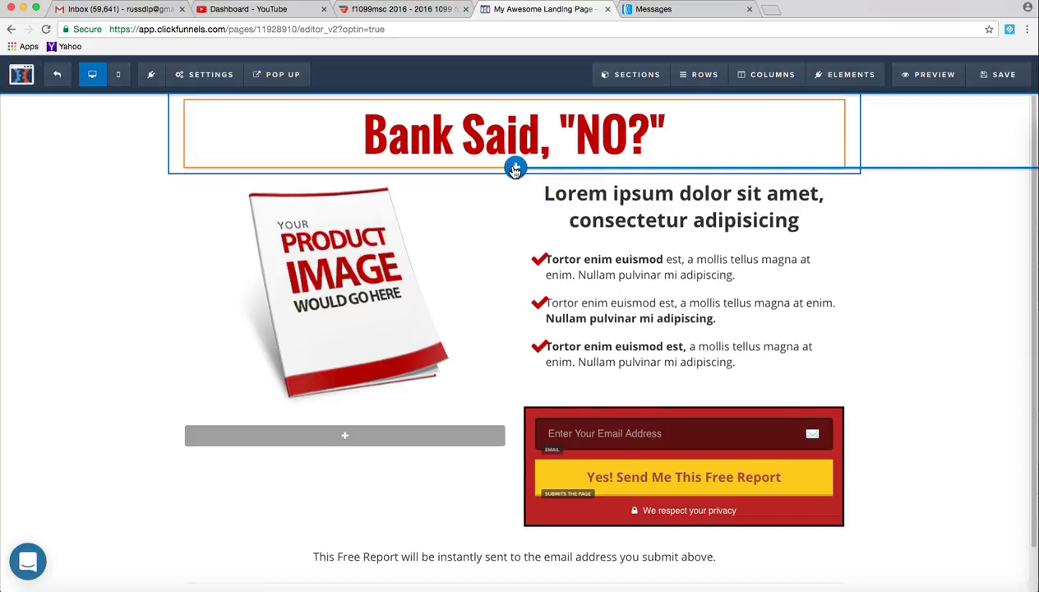
click(876, 144)
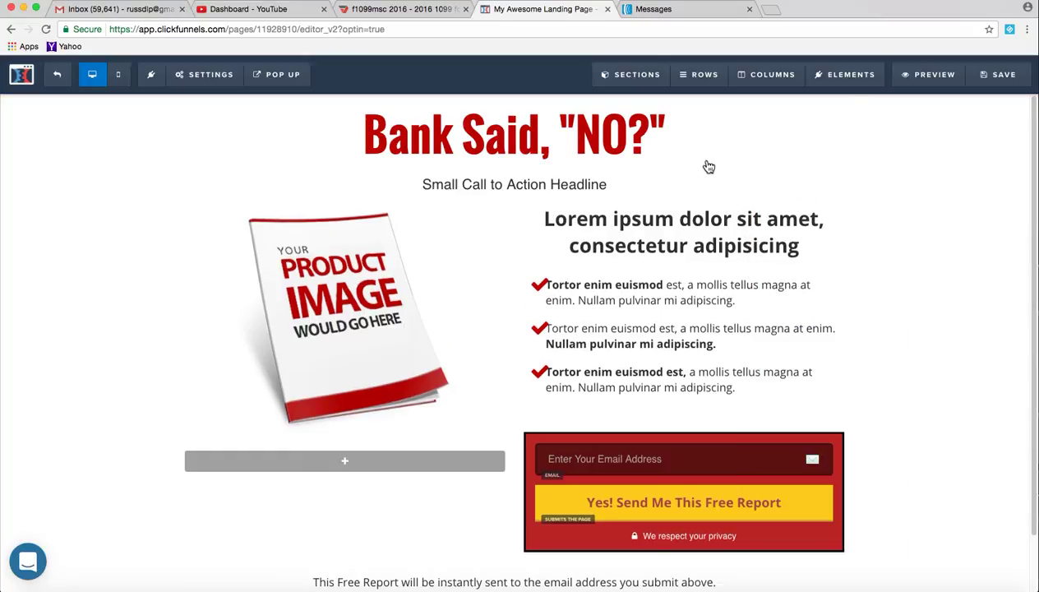
Replace the sub-headline's placeholder text with "Here's How to Get Your Credit Fixed Legally".
click(585, 183)
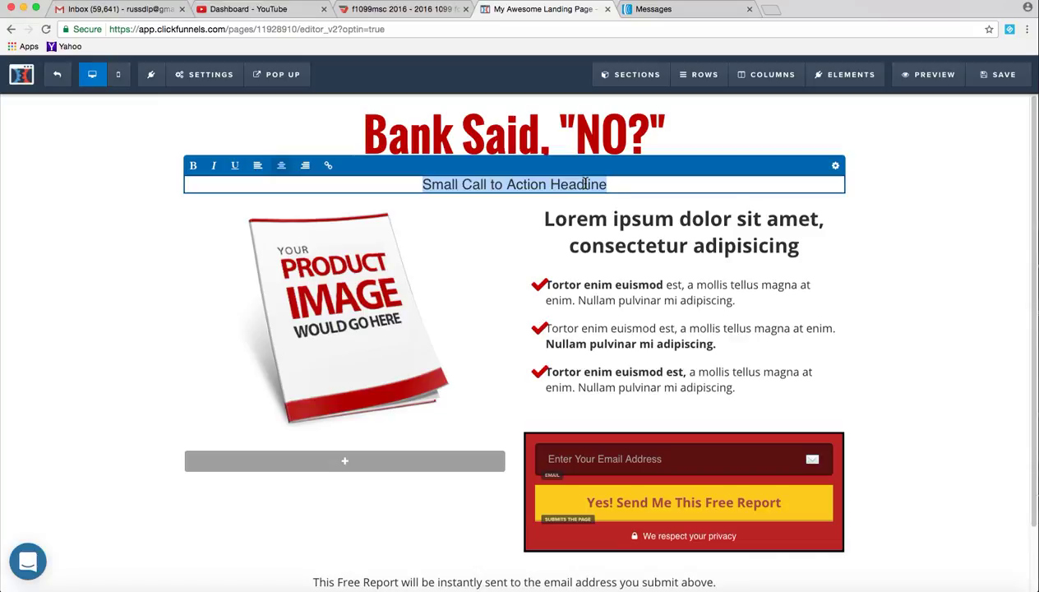
text(Here's )
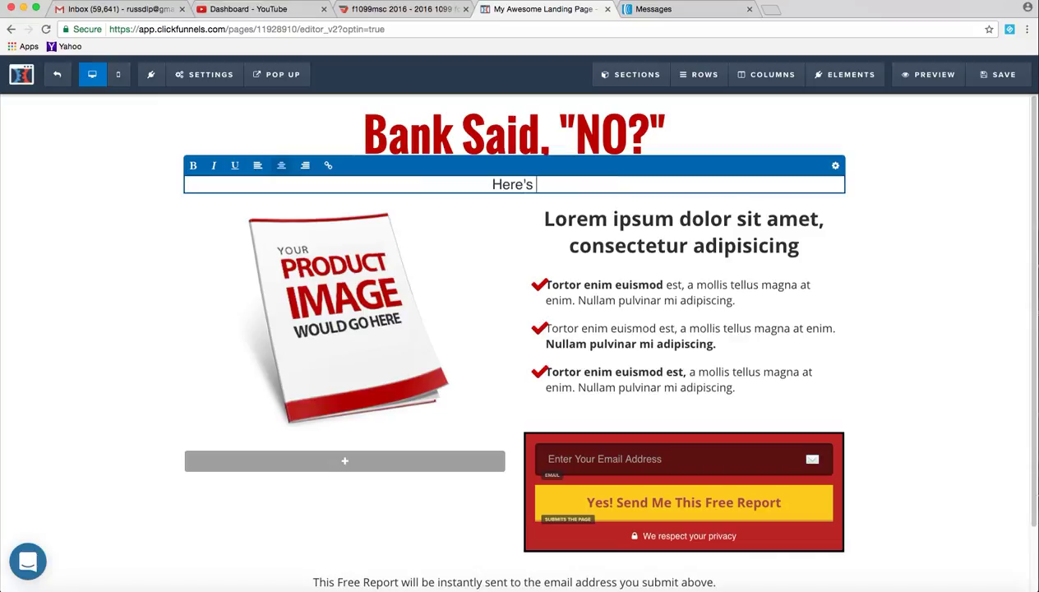
text(How to Get )
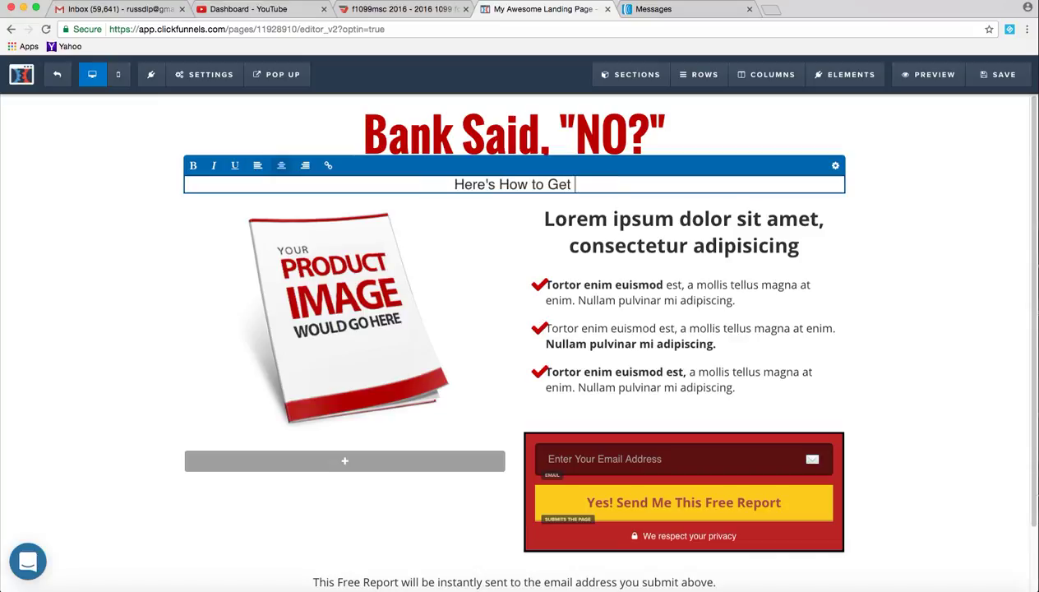
text(Your Credit Fi)
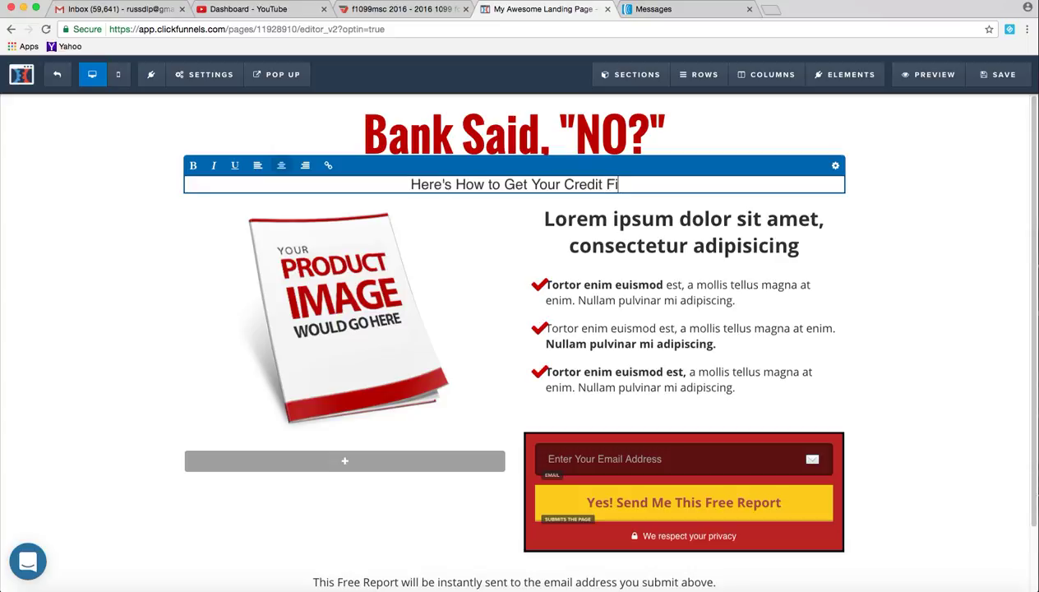
text(xed Legally)
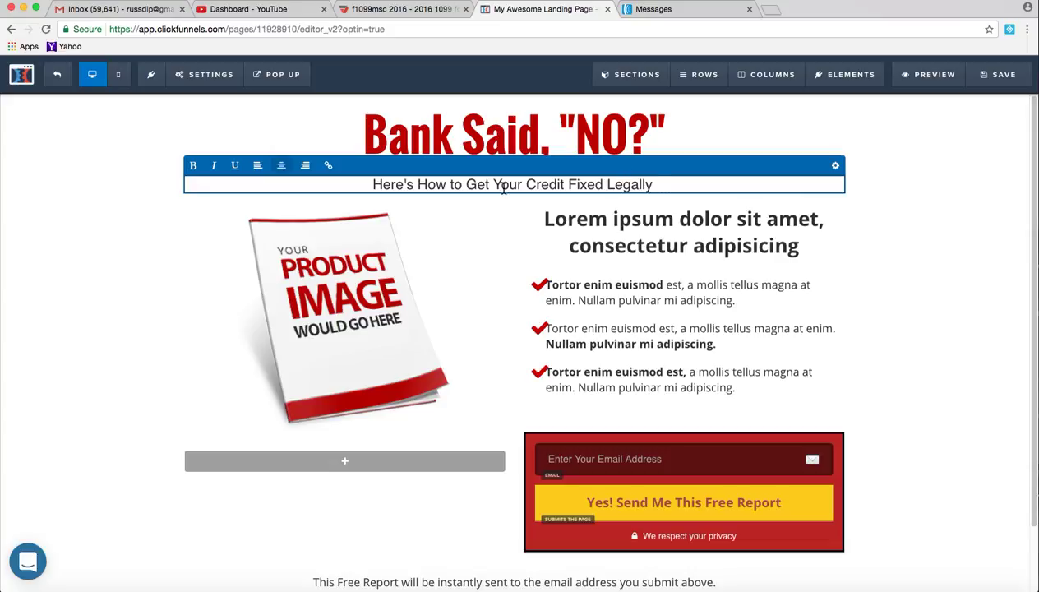
Replace the sub-headline's wording after "Here's How to" with "Legally Delete Bad Credit".
drag(465, 184, 672, 184)
text(Legally )
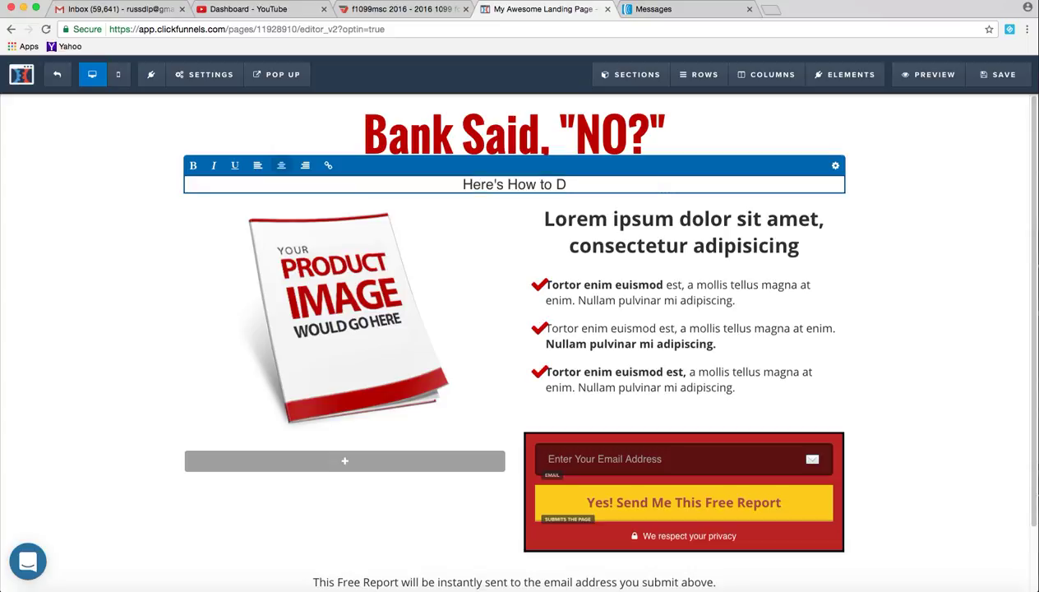
text(Del)
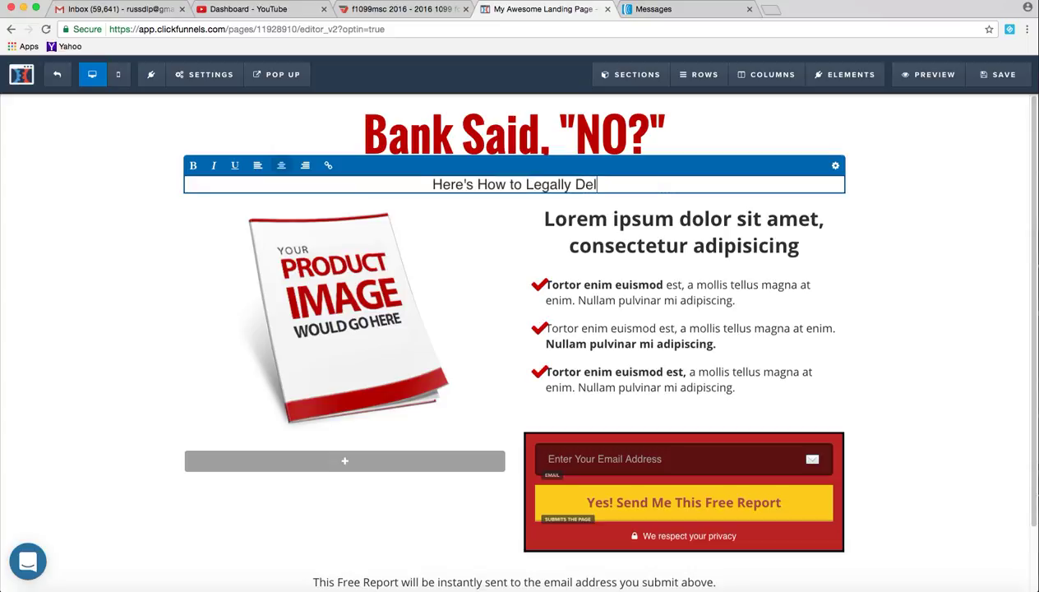
text(ete Bad Credit I)
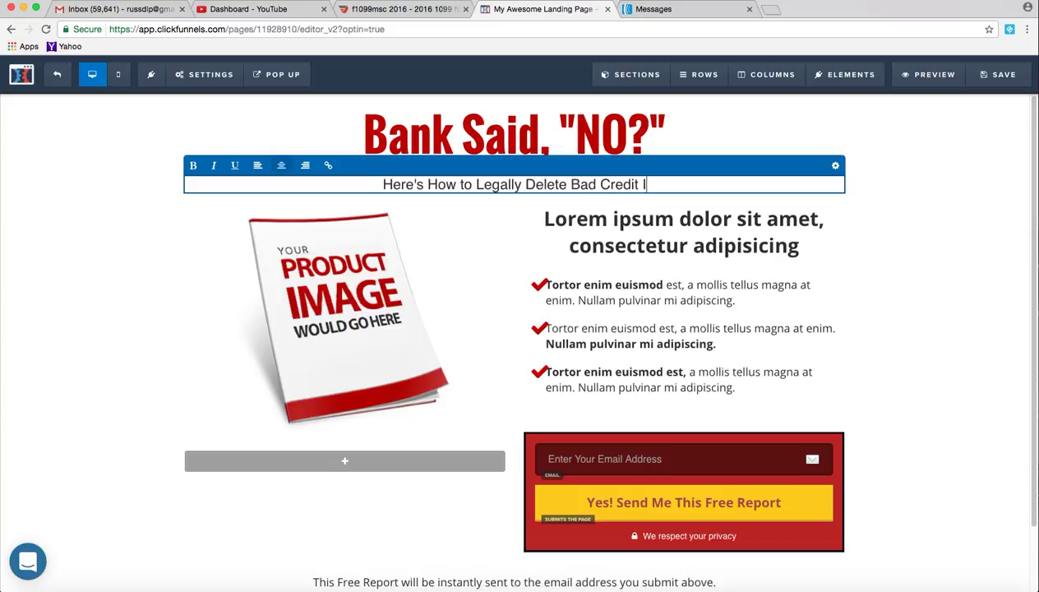
key(BackSpace)
Extend the sub-headline with "...In 45 Days!" after "Bad Credit" and finish editing it.
text(...)
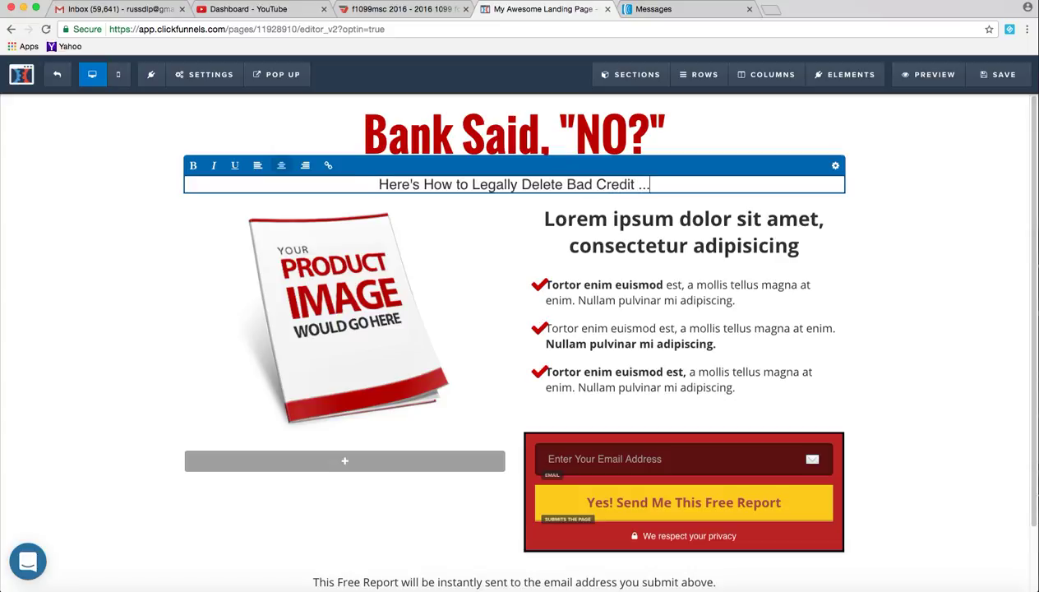
text(In 4)
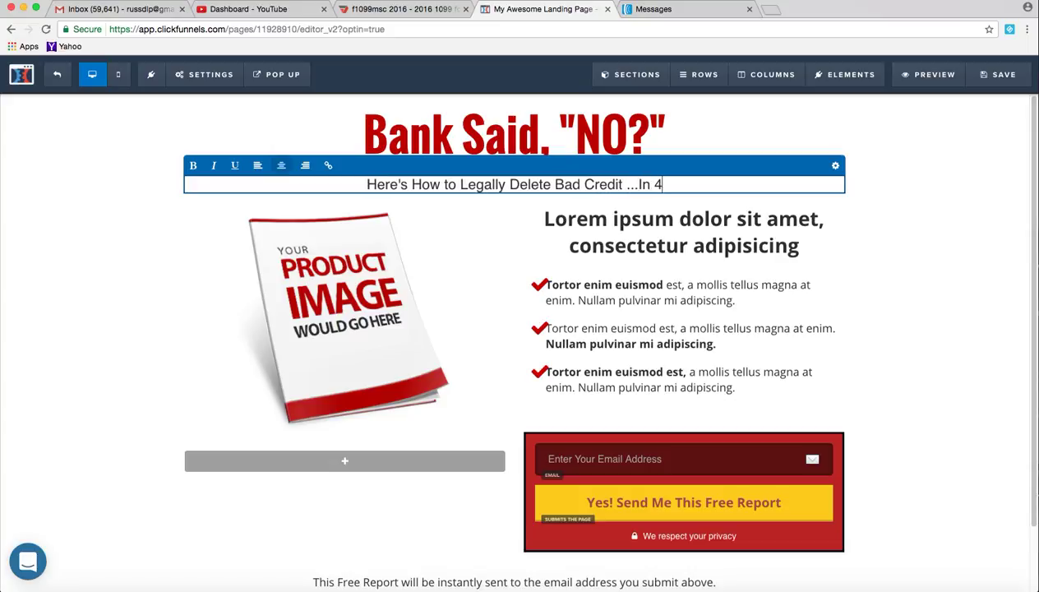
text(()
key(BackSpace)
text(5 Days)
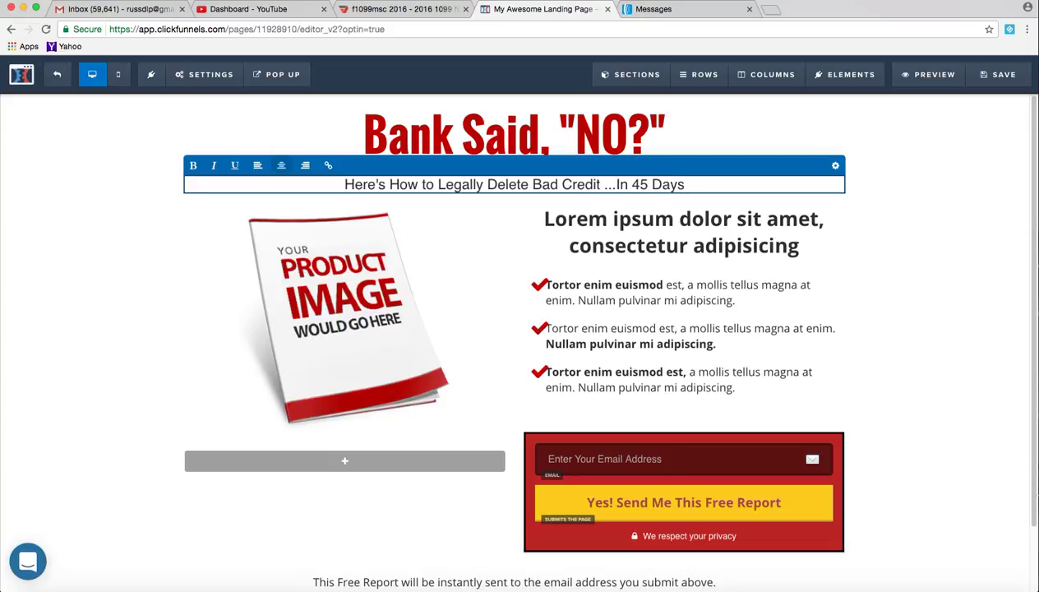
text(..)
key(BackSpace)
text(!)
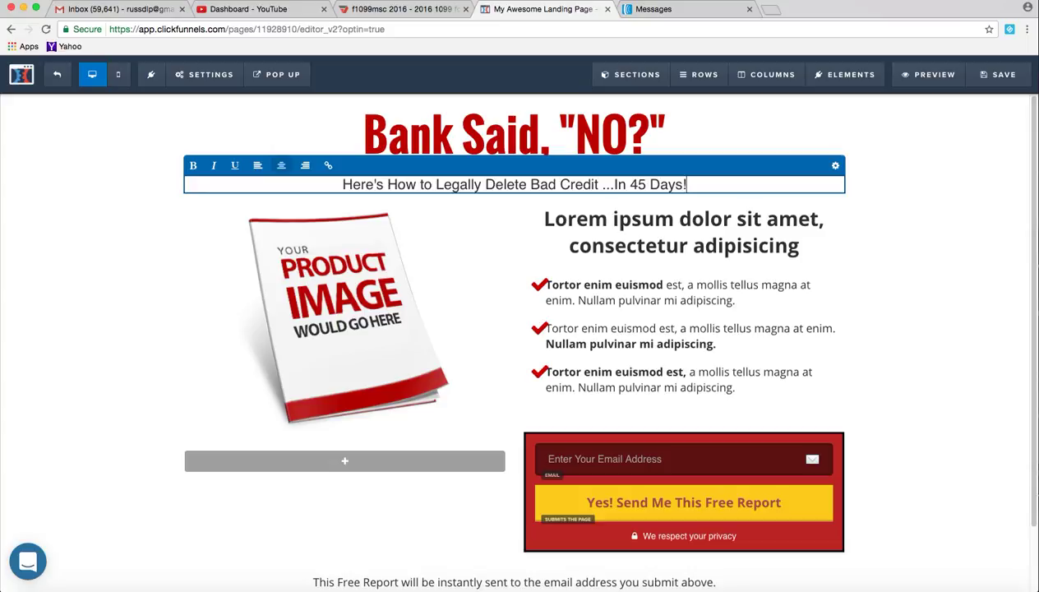
click(951, 194)
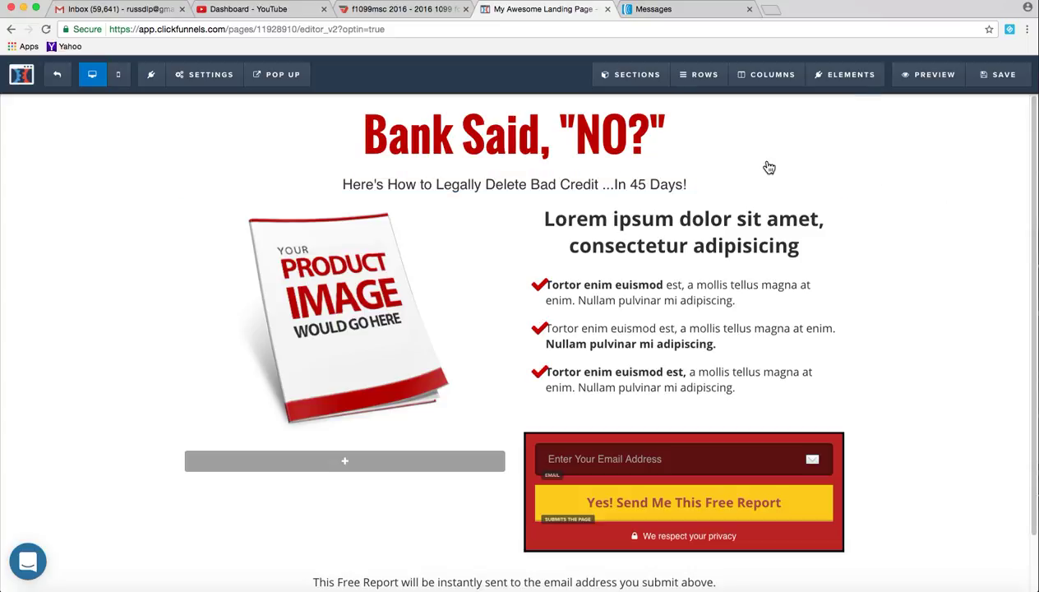
Reword the main headline as: Bank Said, "NO" Because Of Bad Credit?
click(473, 144)
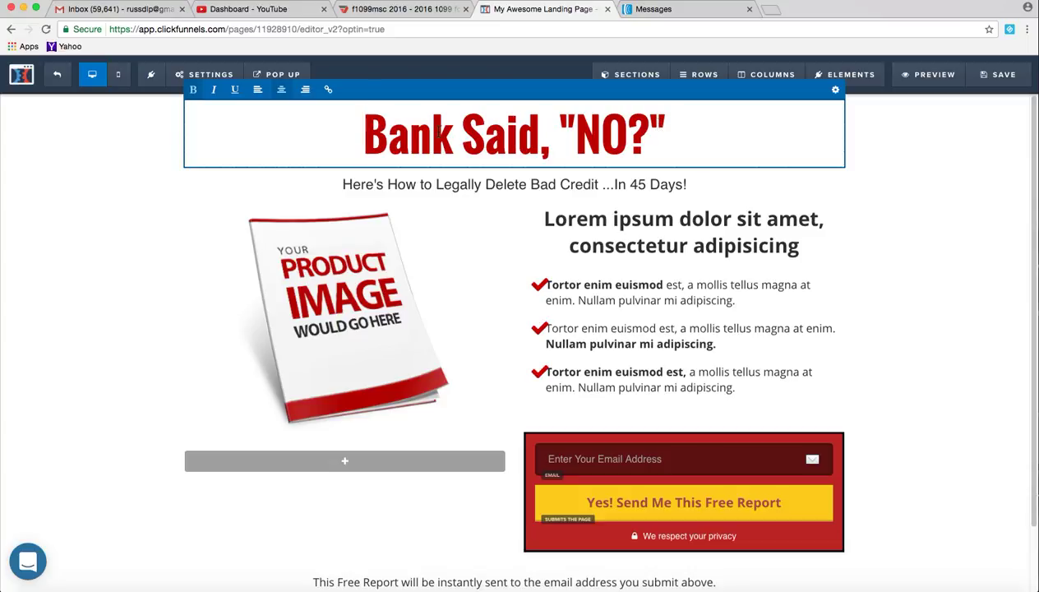
click(686, 119)
key(BackSpace)
key(BackSpace)
text(")
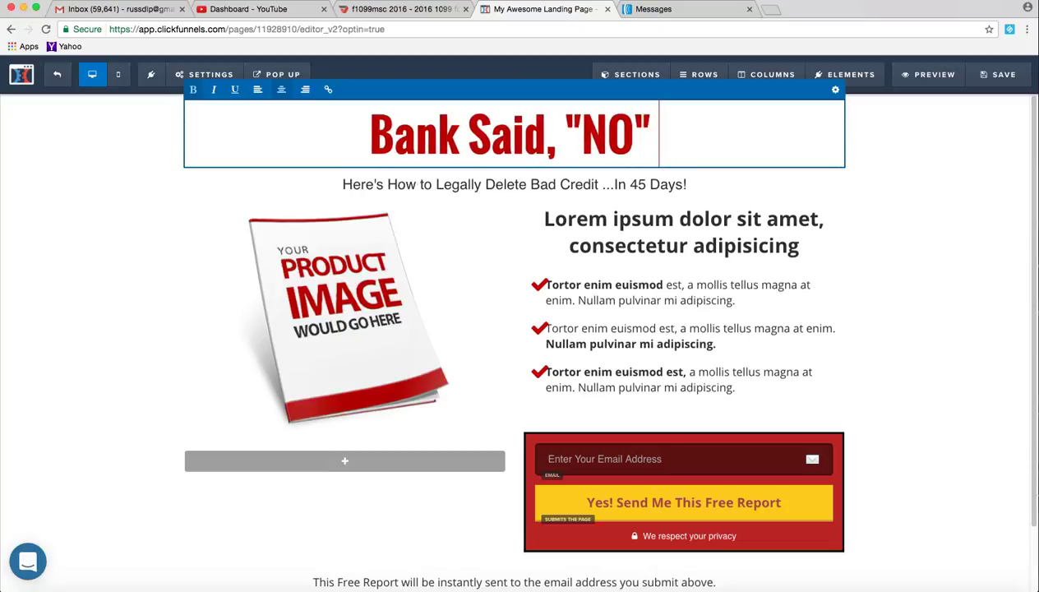
text( Becau)
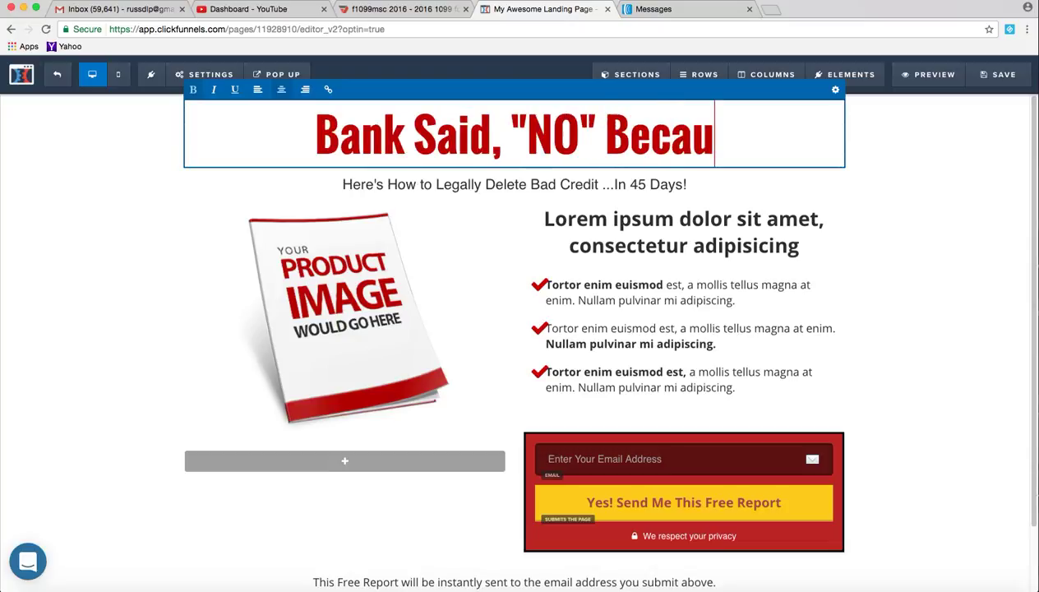
text(se Of B)
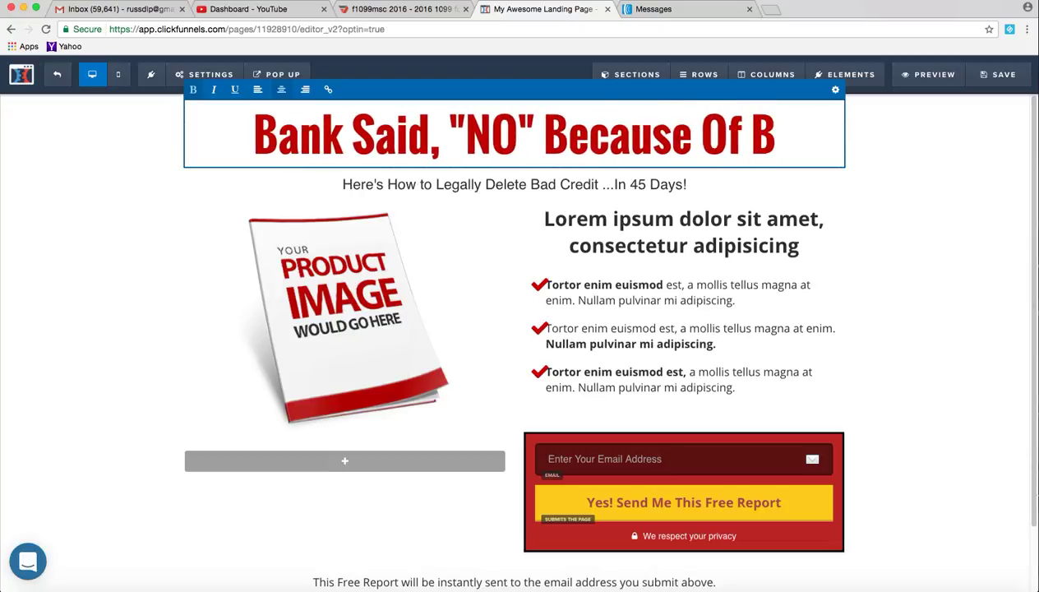
text(ad Cre)
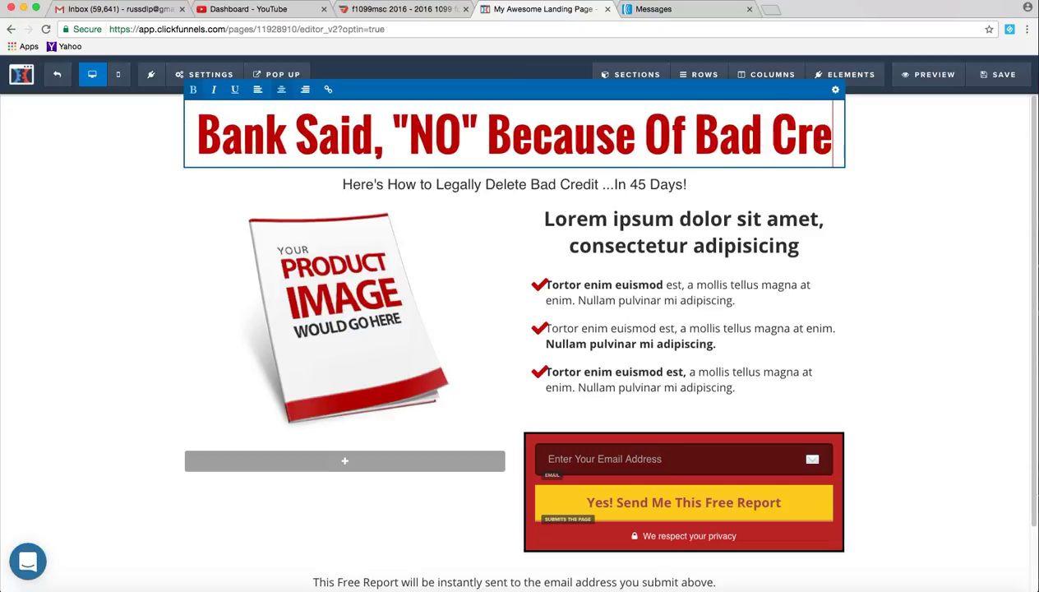
text(dit?)
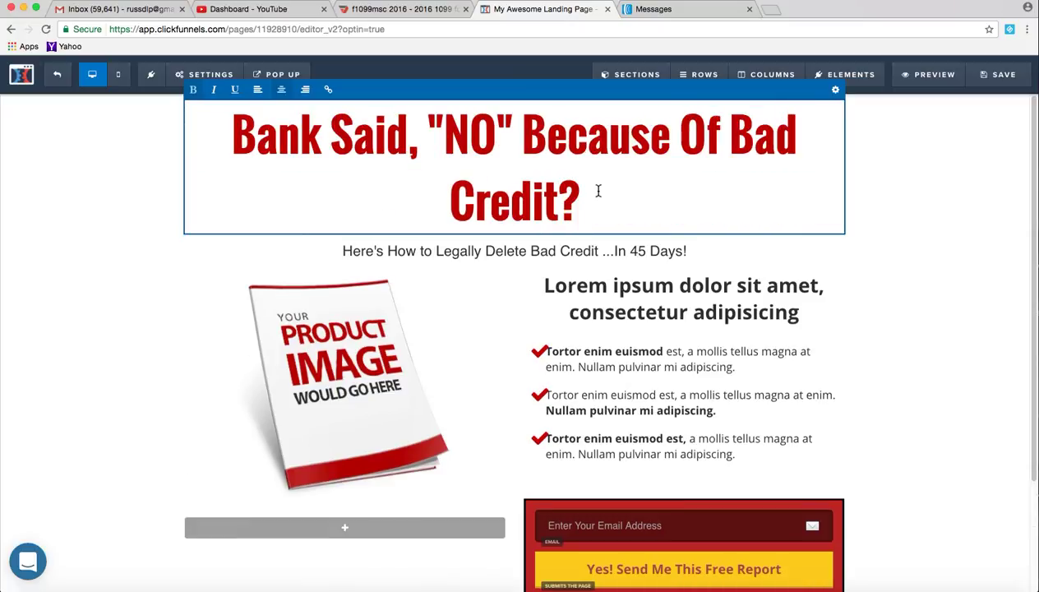
Replace the whole main headline with "Got Bad Credit and Can't Buy?" and finish editing it.
key(super+a)
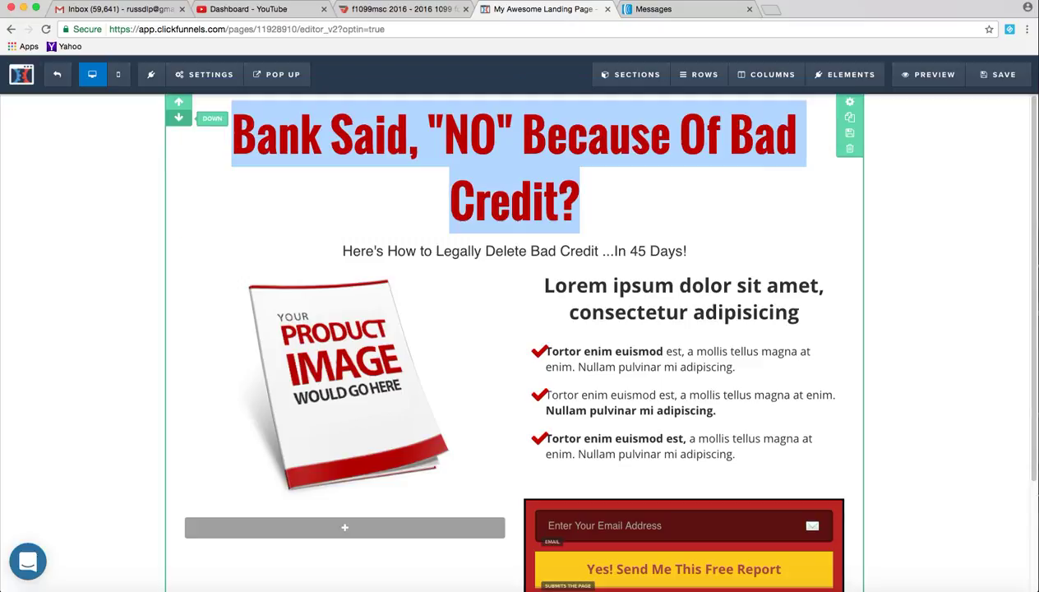
scroll(520, 329, down, 3)
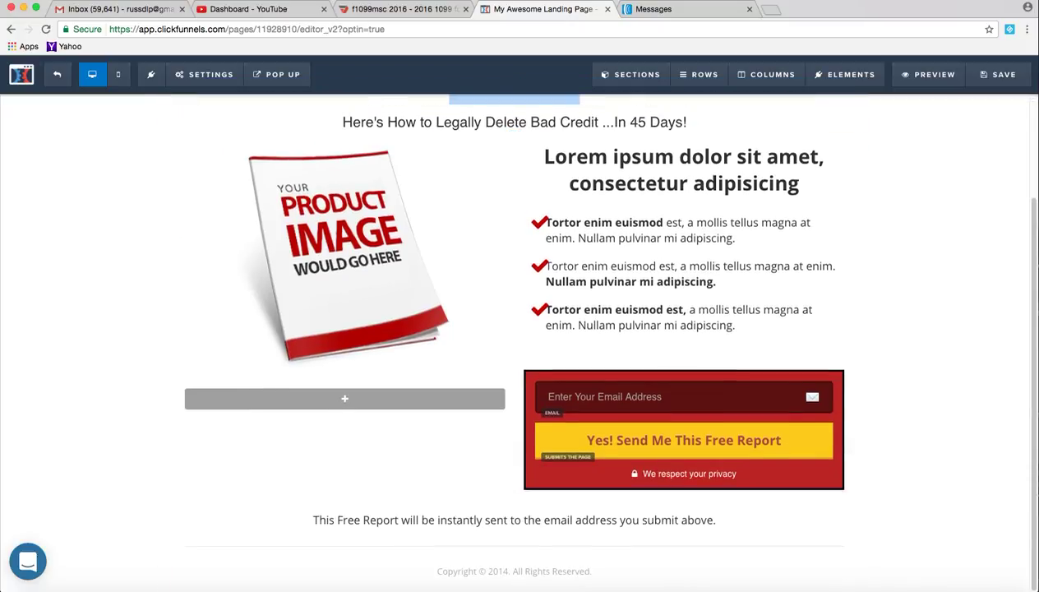
scroll(646, 164, up, 3)
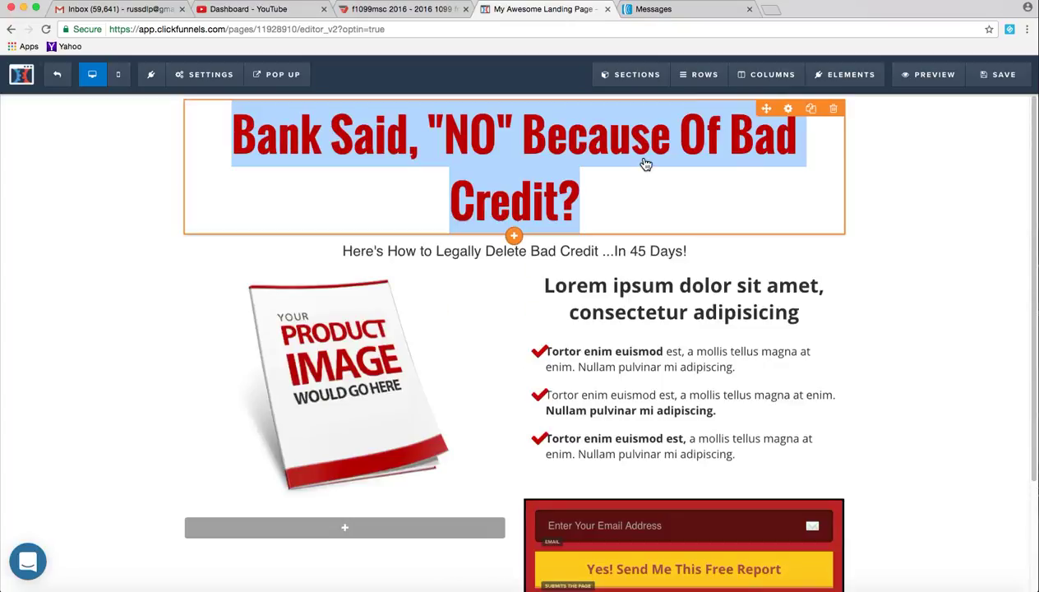
text(Got Bad)
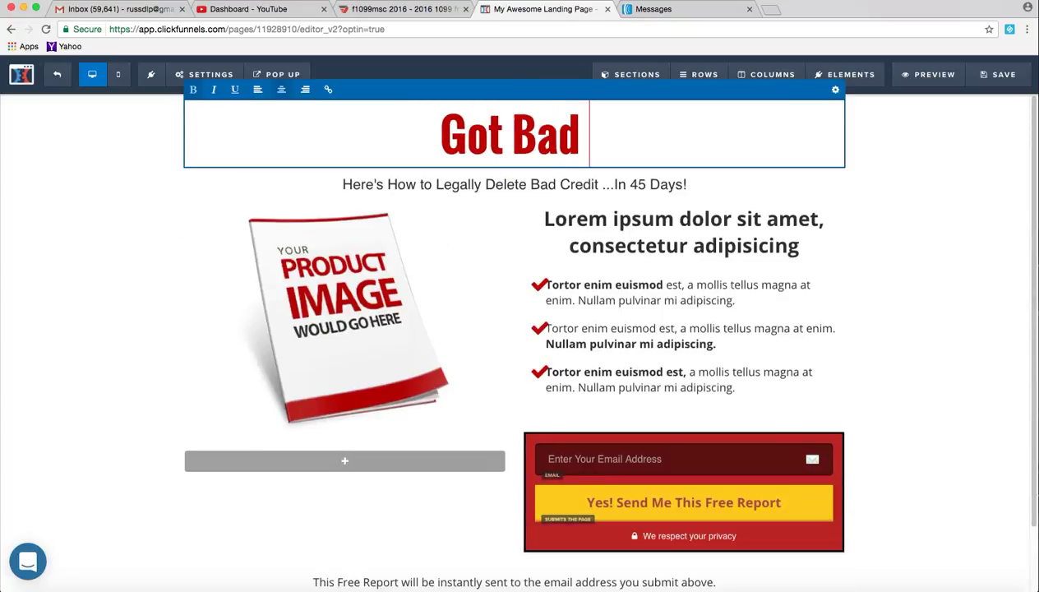
text( Credit?)
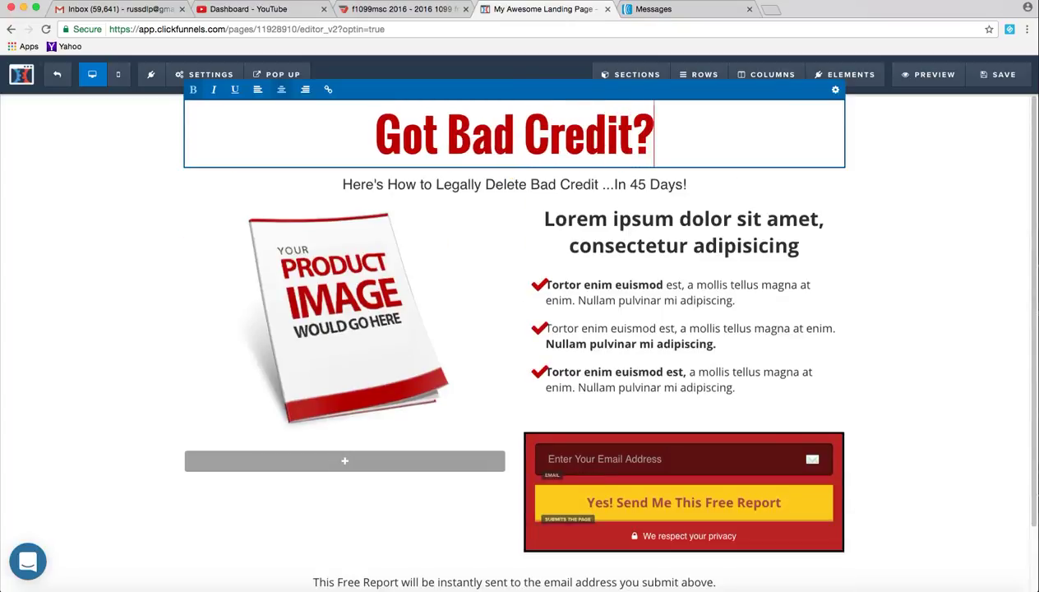
key(BackSpace)
text(and Can't)
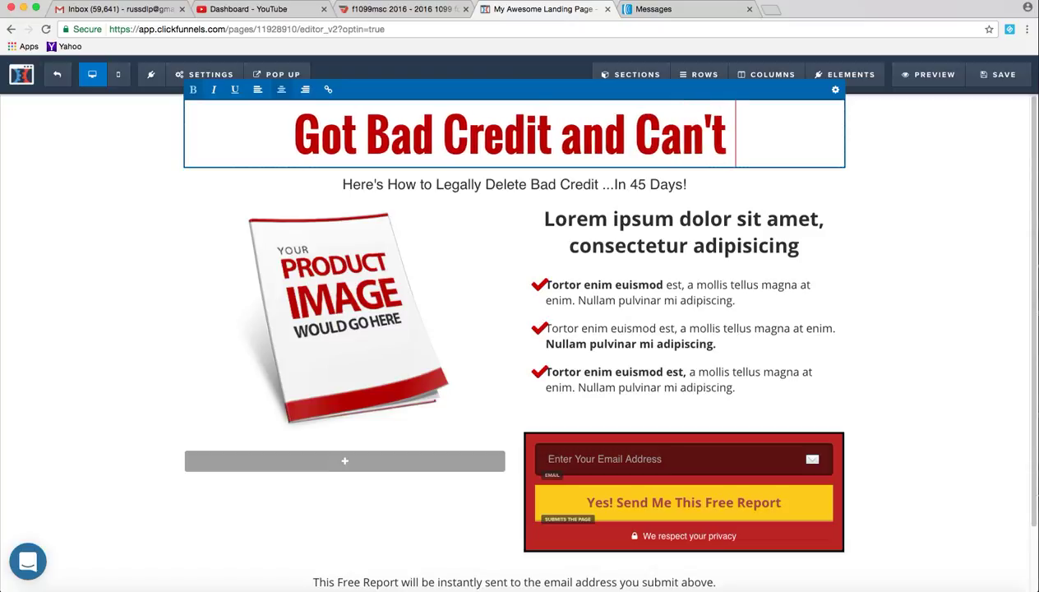
text( BUy)
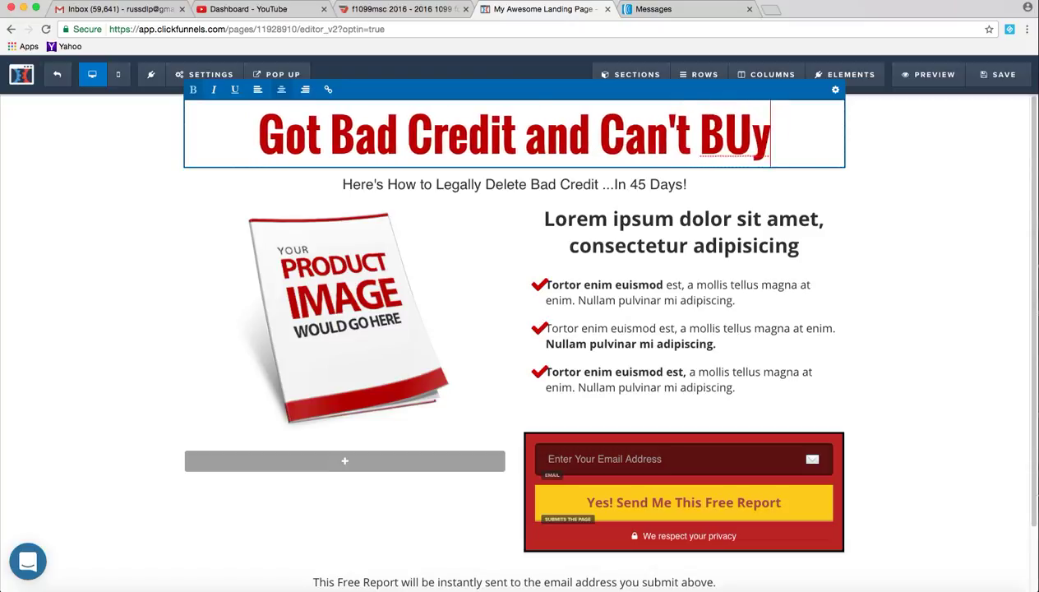
key(BackSpace)
key(BackSpace)
text(uy?)
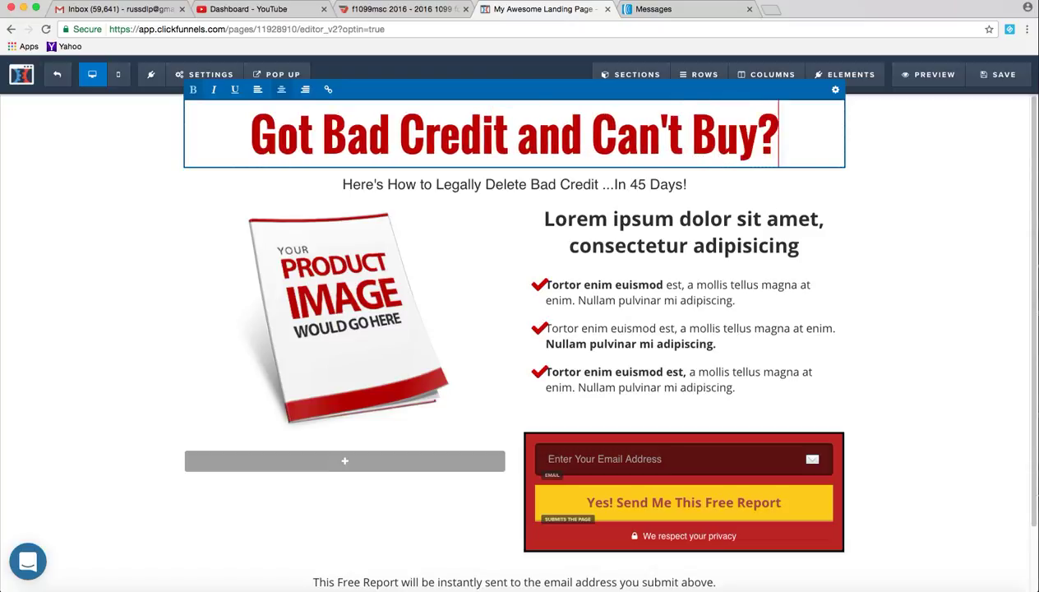
click(867, 185)
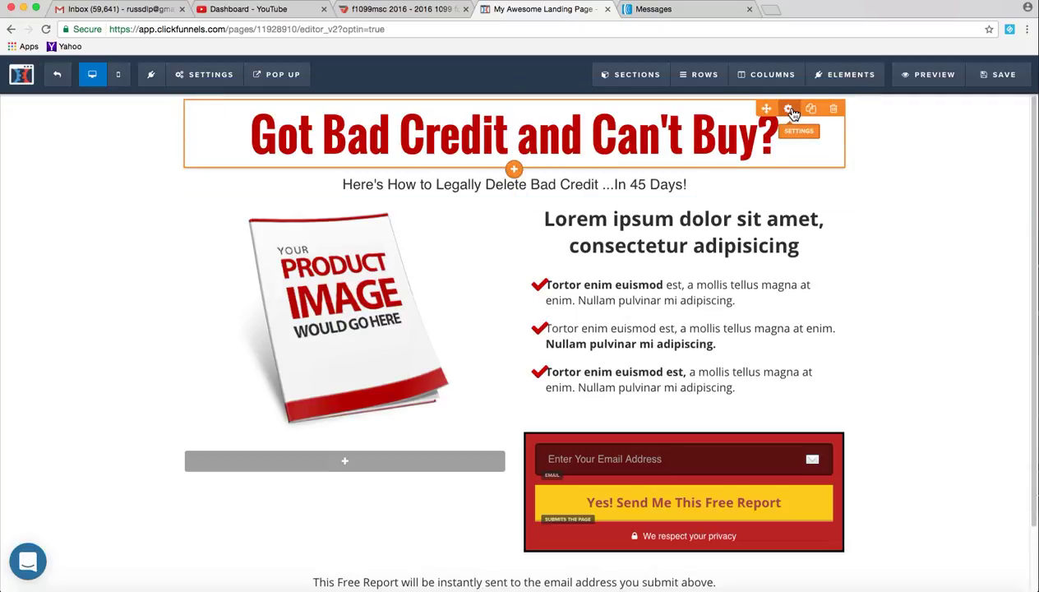
Set the main headline's text shadow to Strong Shadow and close its settings.
click(790, 109)
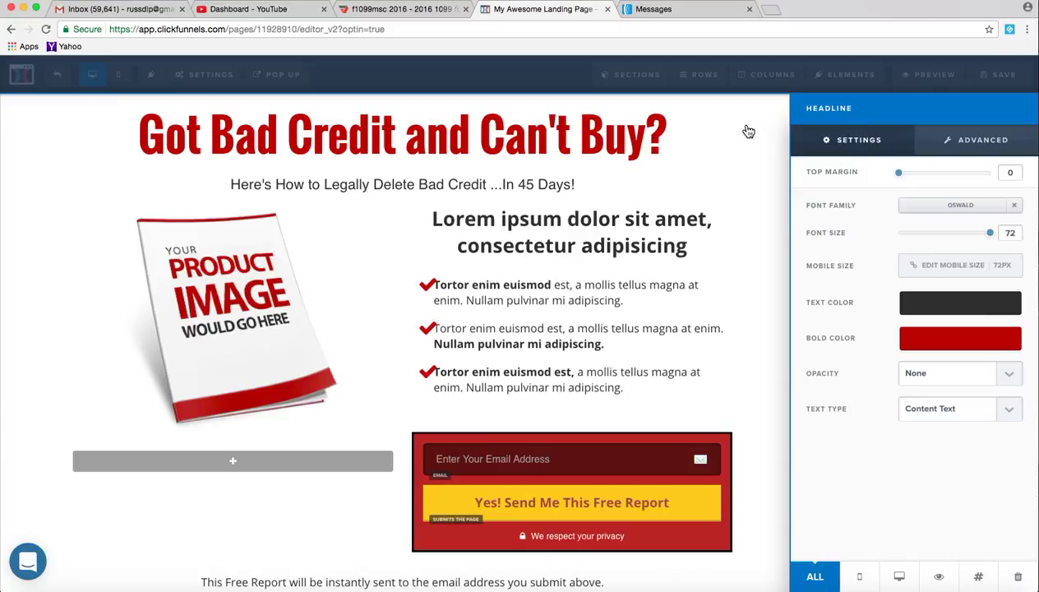
click(946, 146)
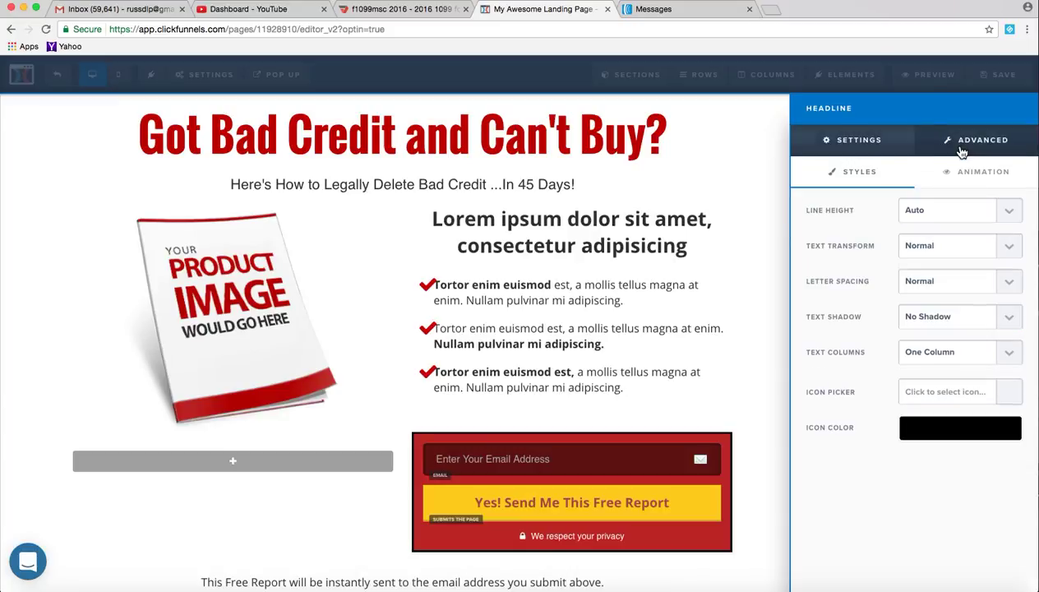
click(1010, 318)
click(945, 355)
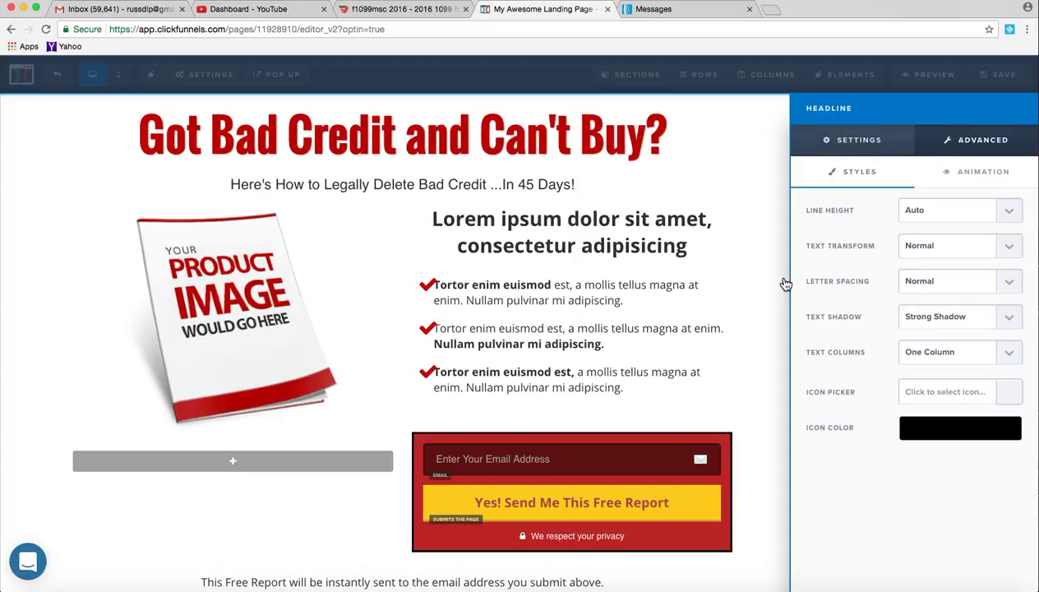
click(695, 249)
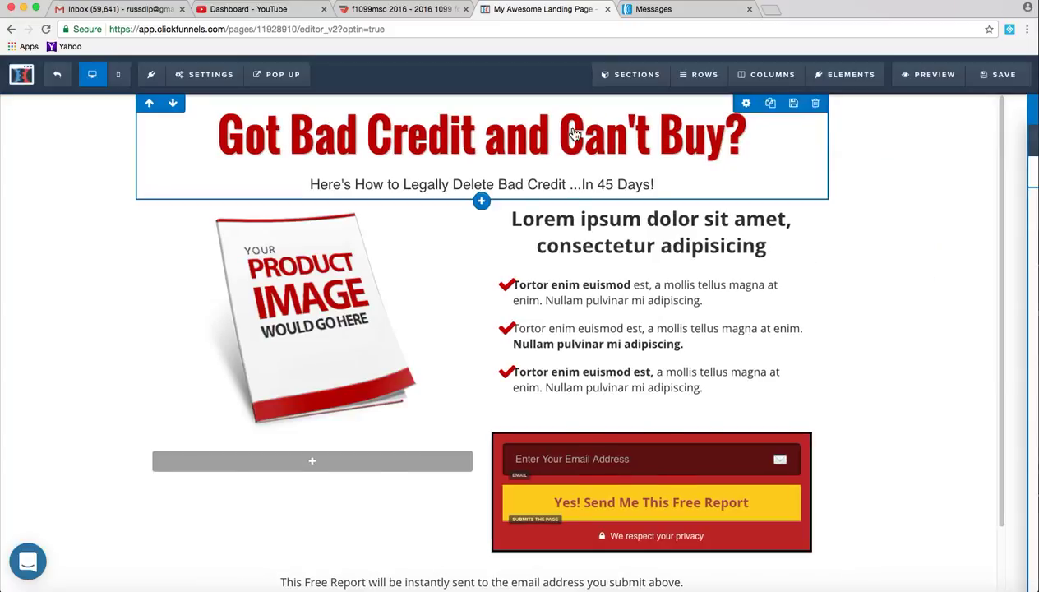
Insert "..." after "and" in the main headline and finish editing it.
click(567, 135)
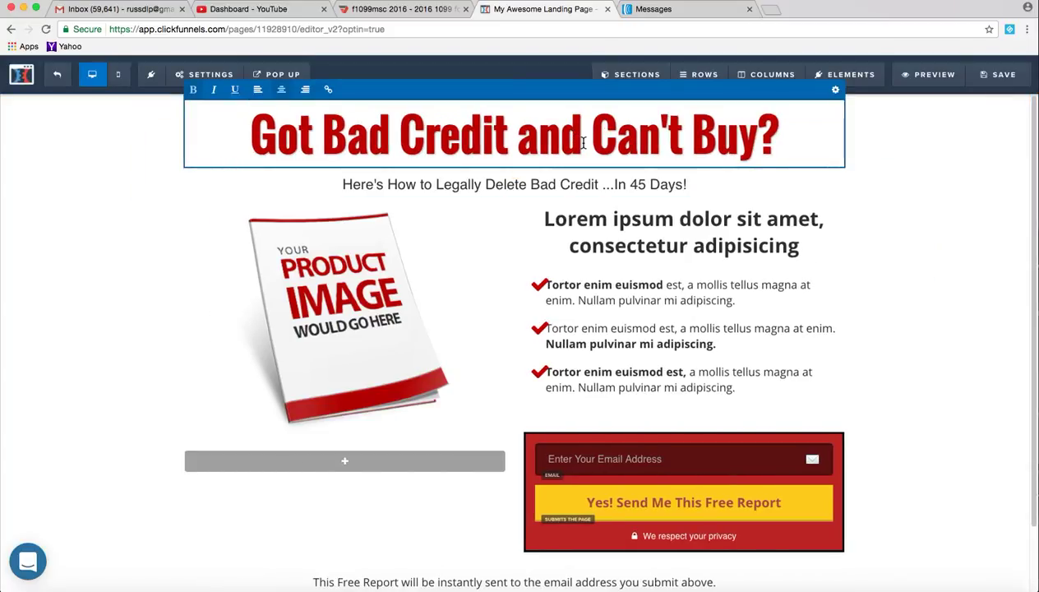
click(579, 139)
text(...)
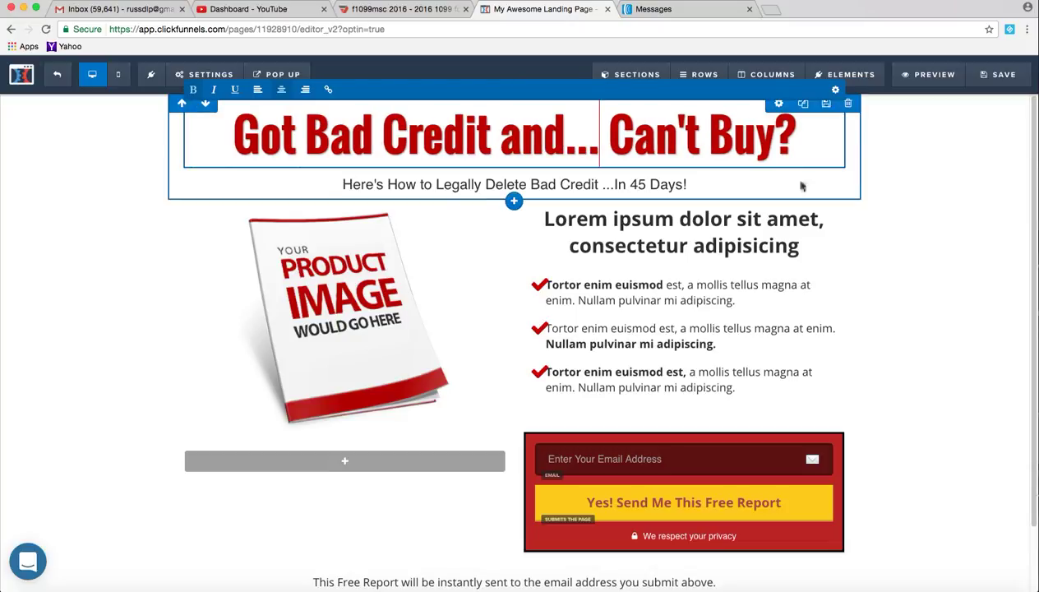
click(883, 183)
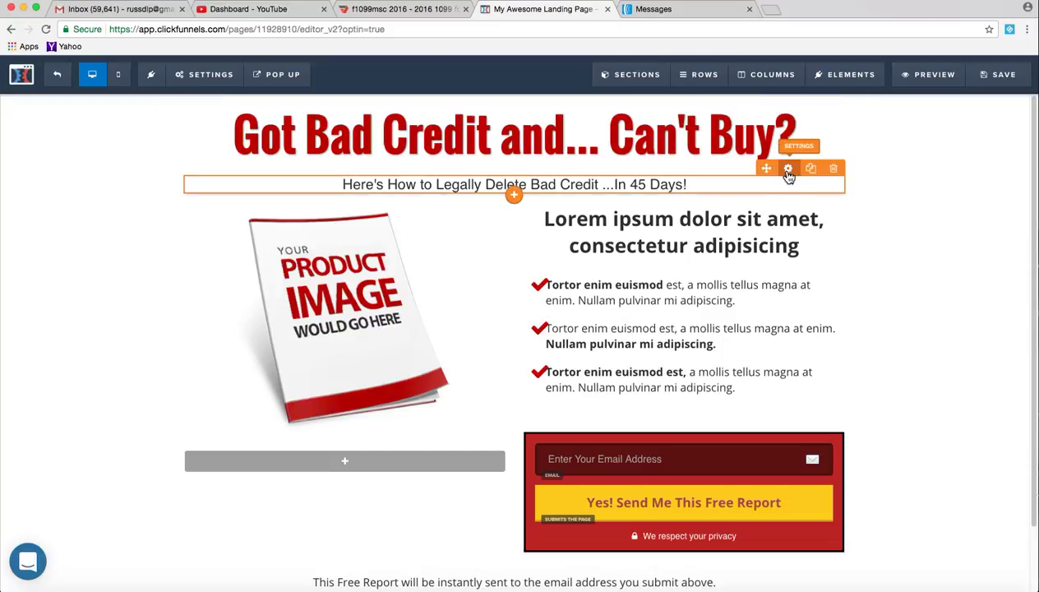
Set the sub-headline's text shadow to Mid Shadow and close its settings.
click(787, 171)
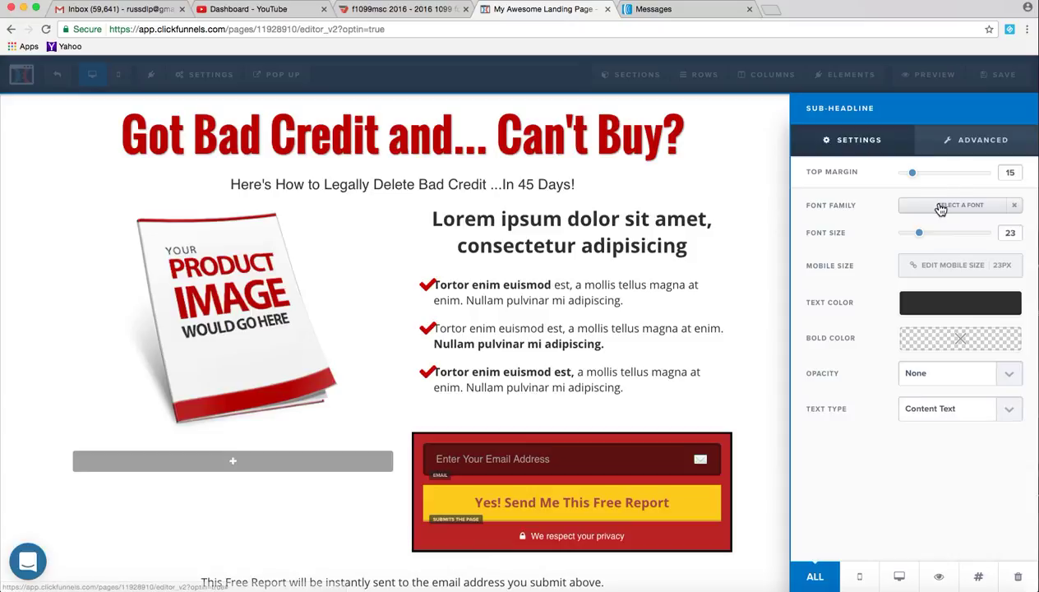
click(974, 153)
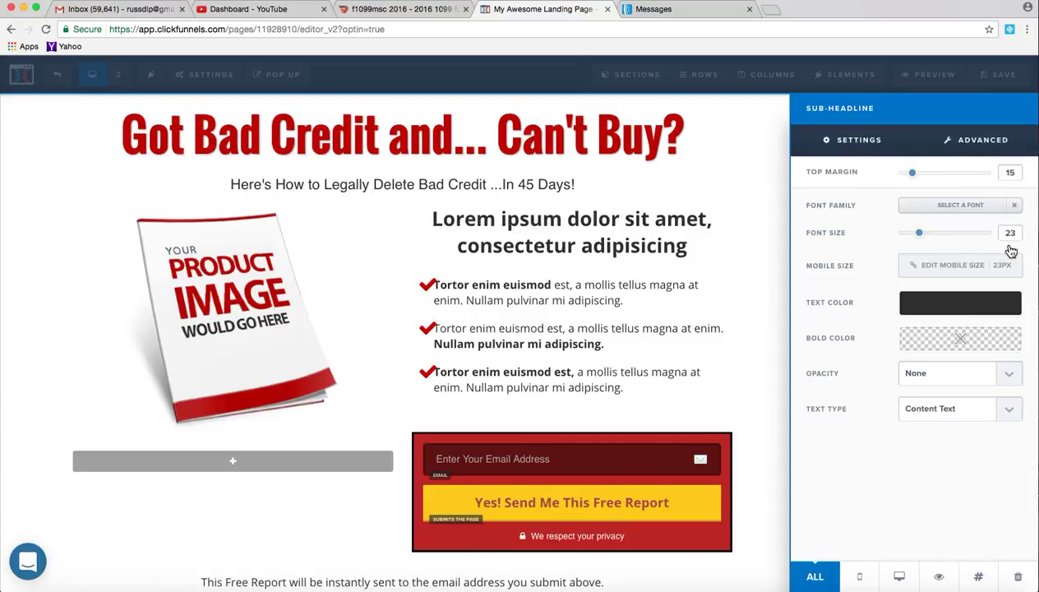
click(1009, 328)
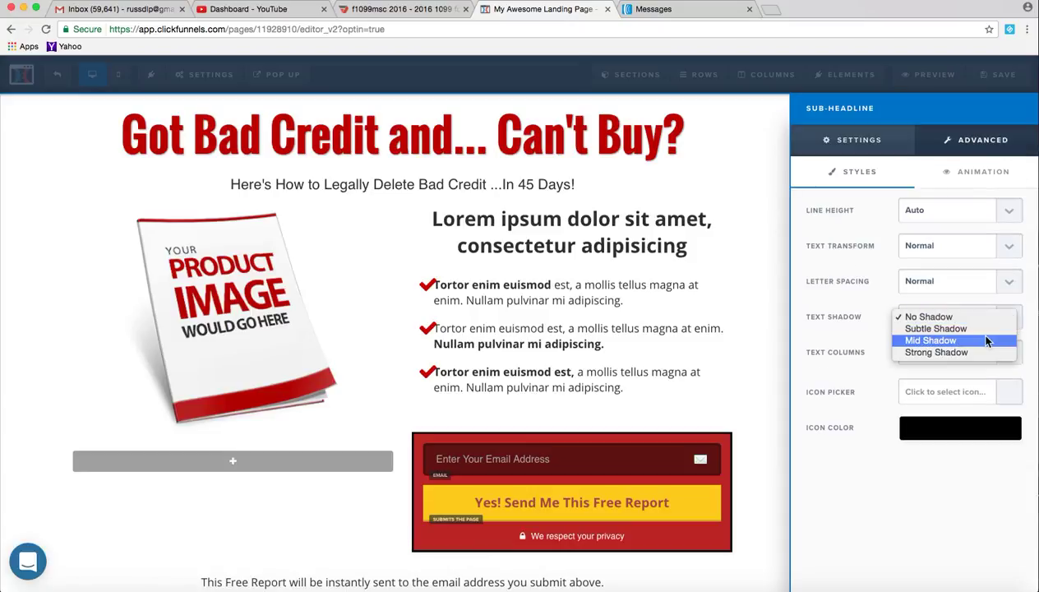
click(923, 339)
click(705, 184)
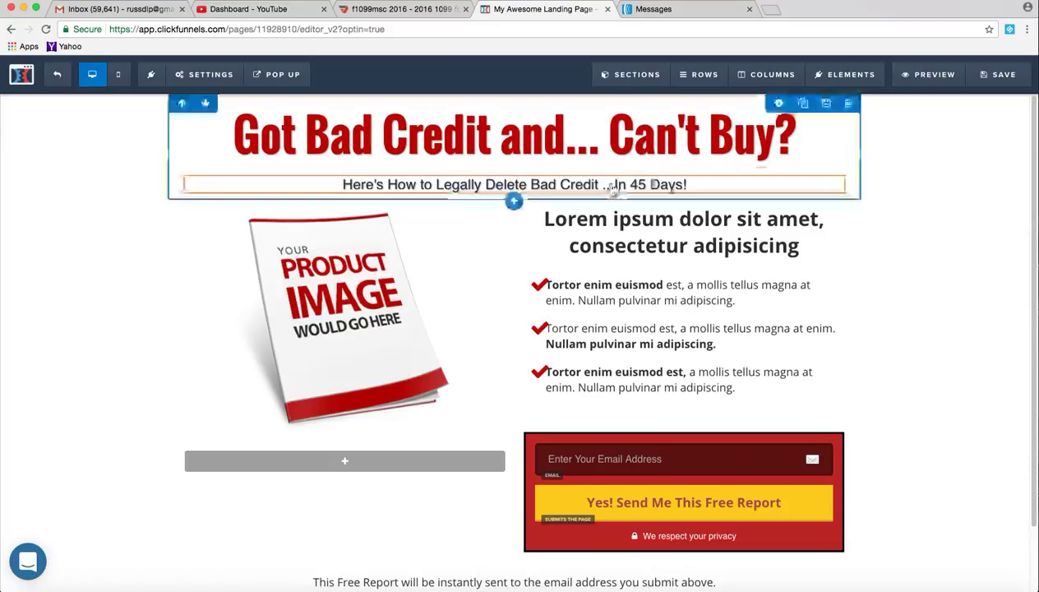
Add ", So You Can Buy Your New Home Today" before the sub-headline's exclamation mark and finish editing it.
click(333, 186)
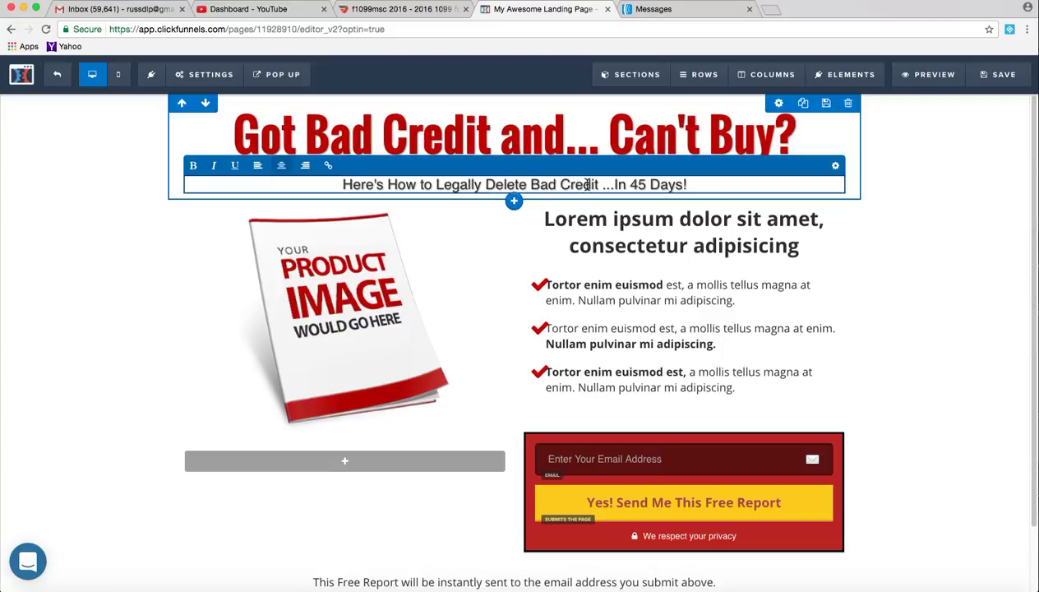
click(681, 184)
text(, So You Can Buy Your)
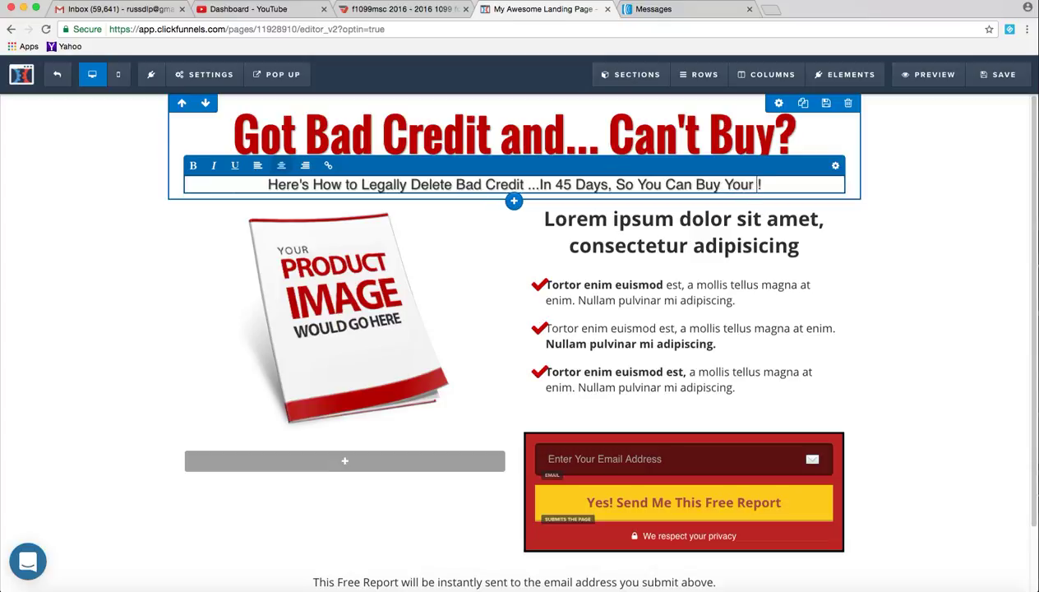
text( New Home)
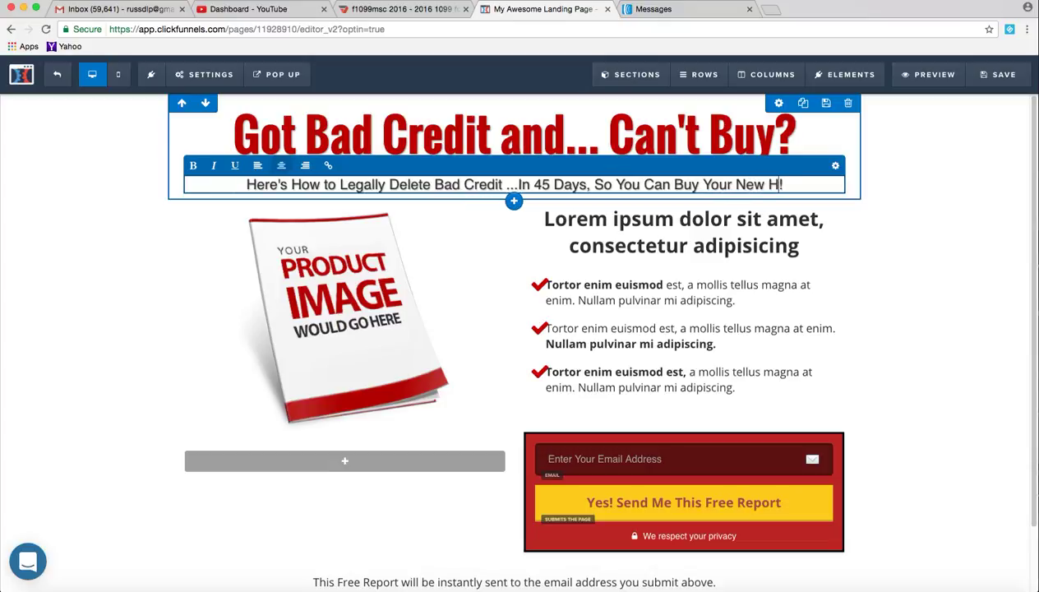
text( Today)
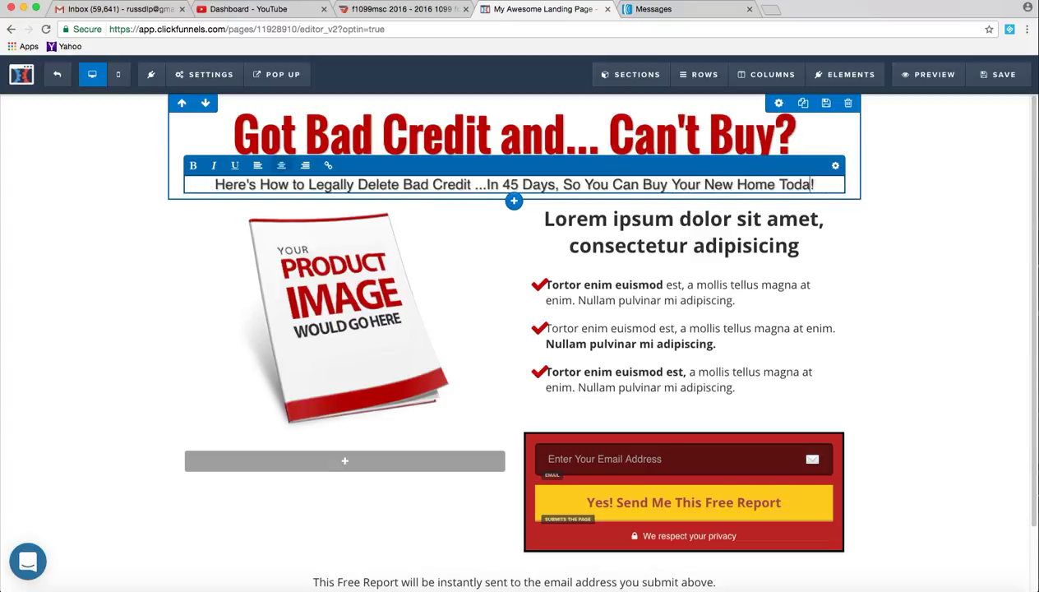
click(933, 247)
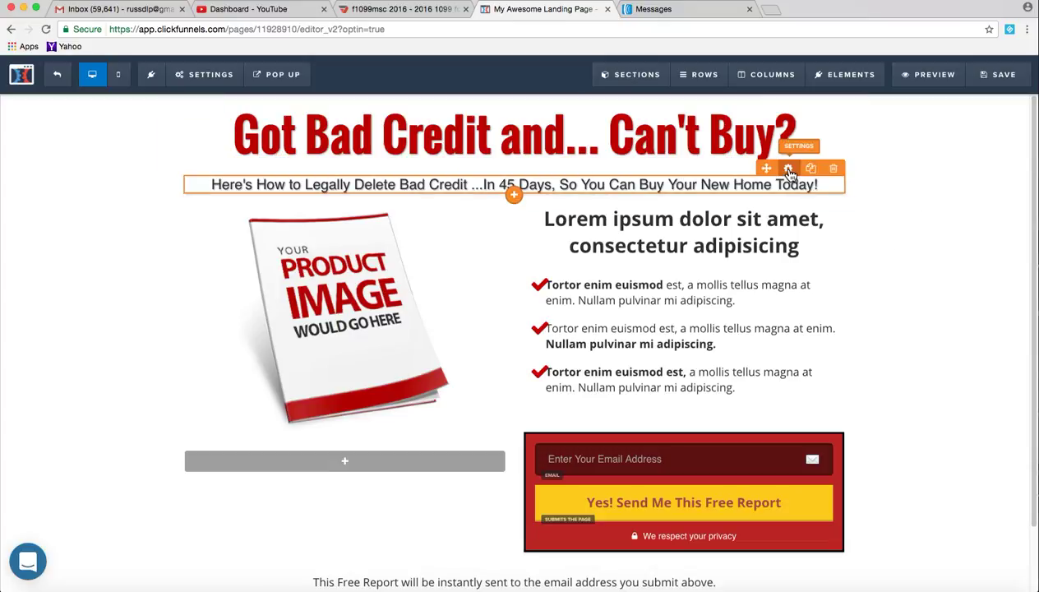
Set the sub-headline's font size to 42 and close its settings.
click(789, 170)
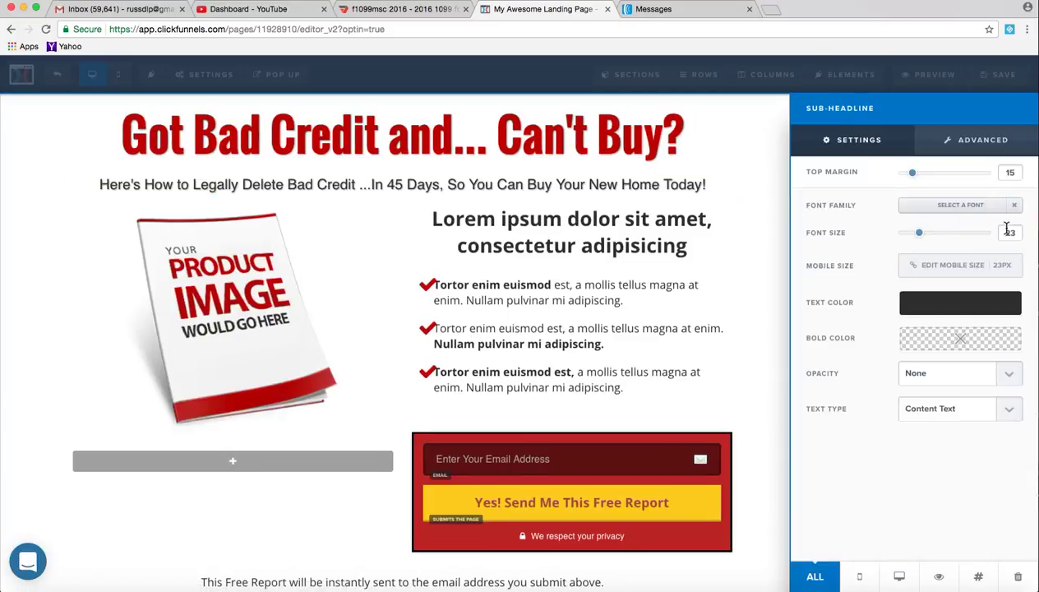
drag(919, 232, 947, 233)
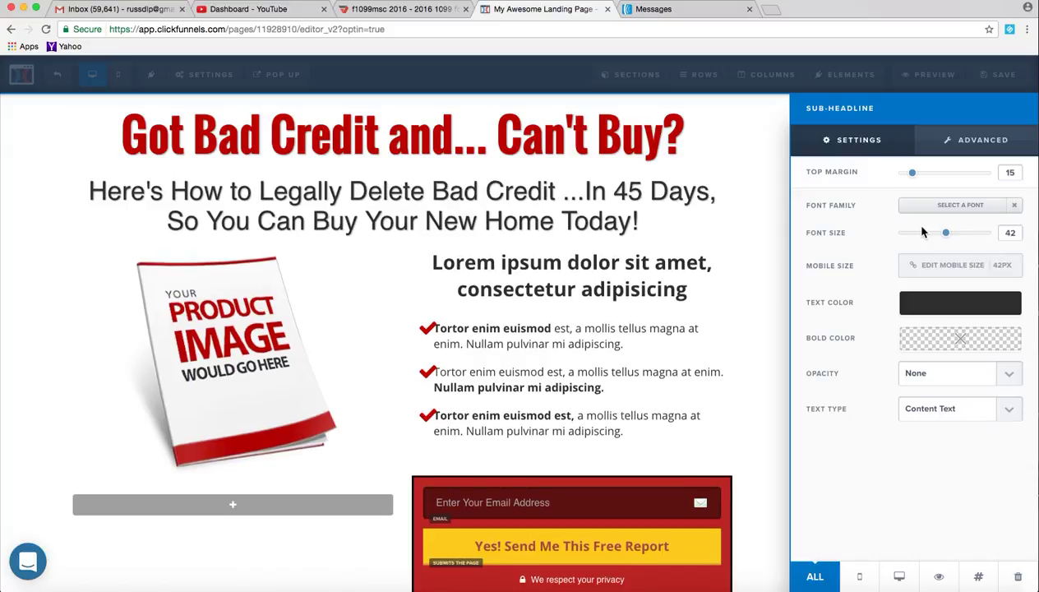
click(722, 180)
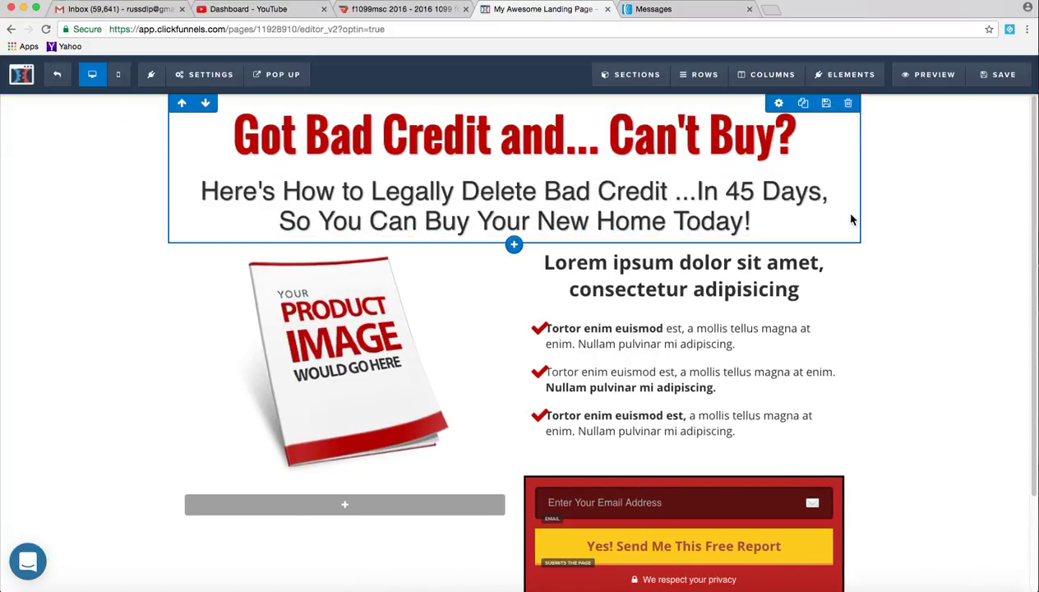
click(744, 205)
click(1017, 200)
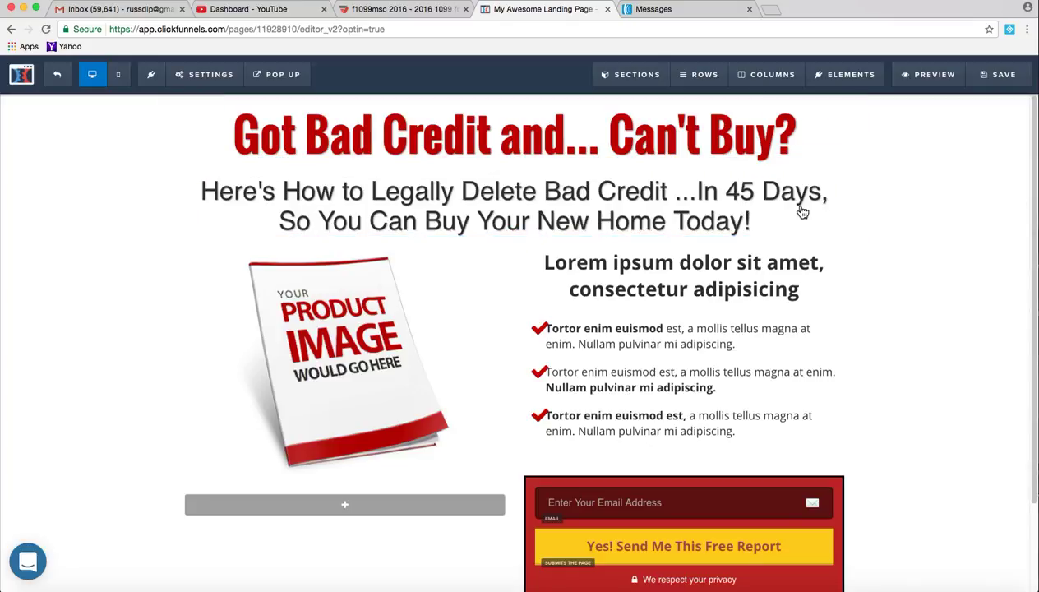
click(293, 228)
drag(279, 222, 462, 221)
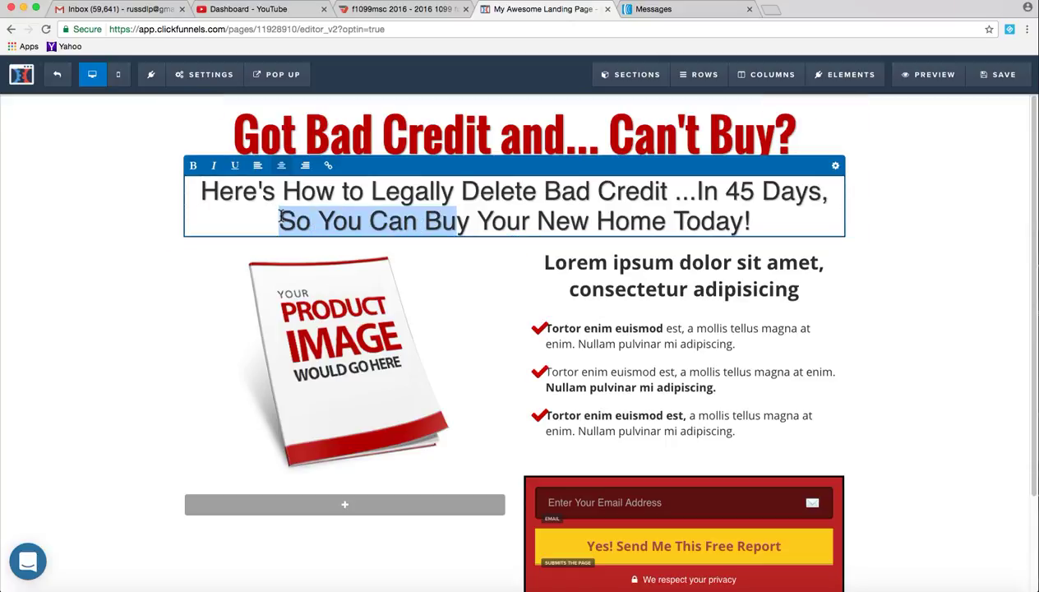
drag(282, 215, 417, 220)
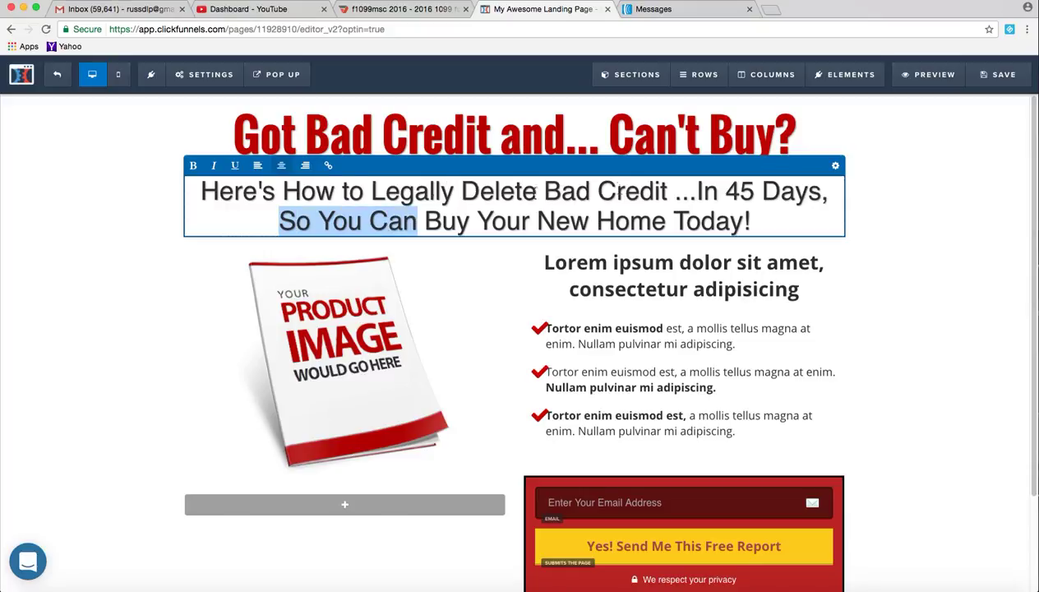
click(948, 233)
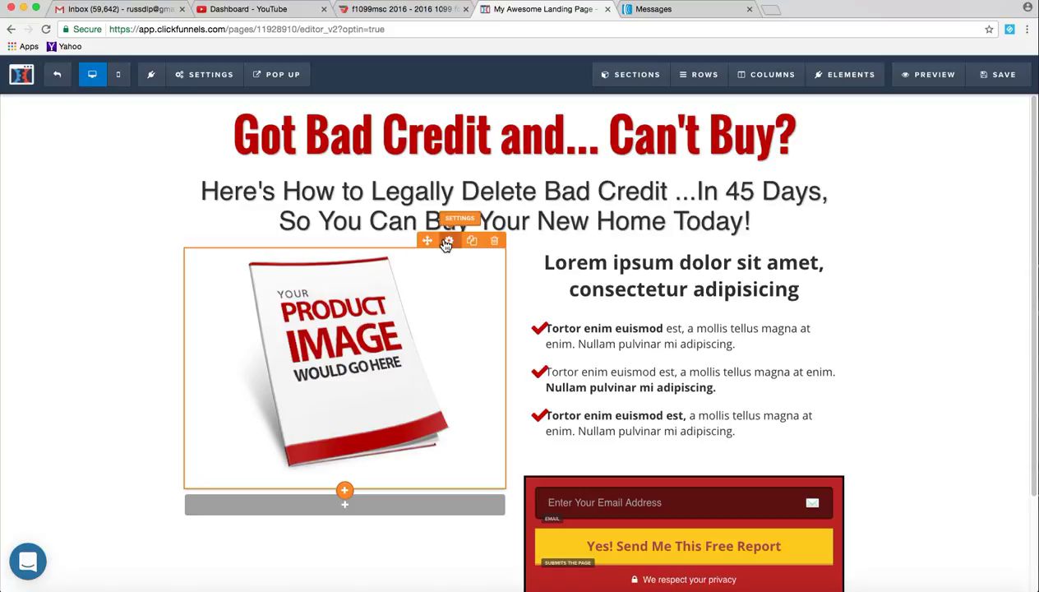
Replace the placeholder product image with the red-and-white credit eBook cover from page 2 of the uploaded images.
click(447, 241)
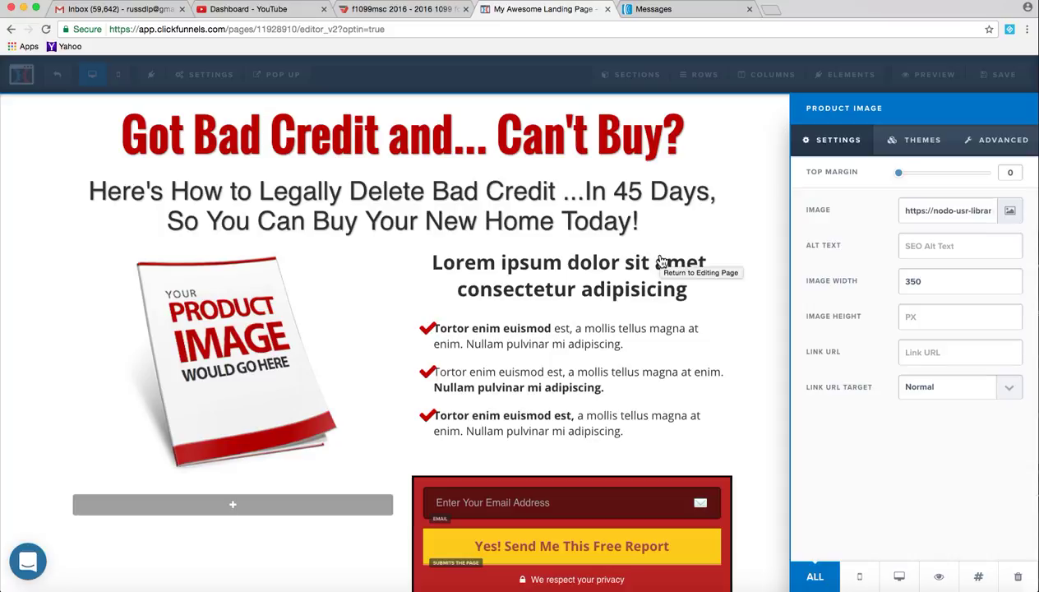
click(1010, 212)
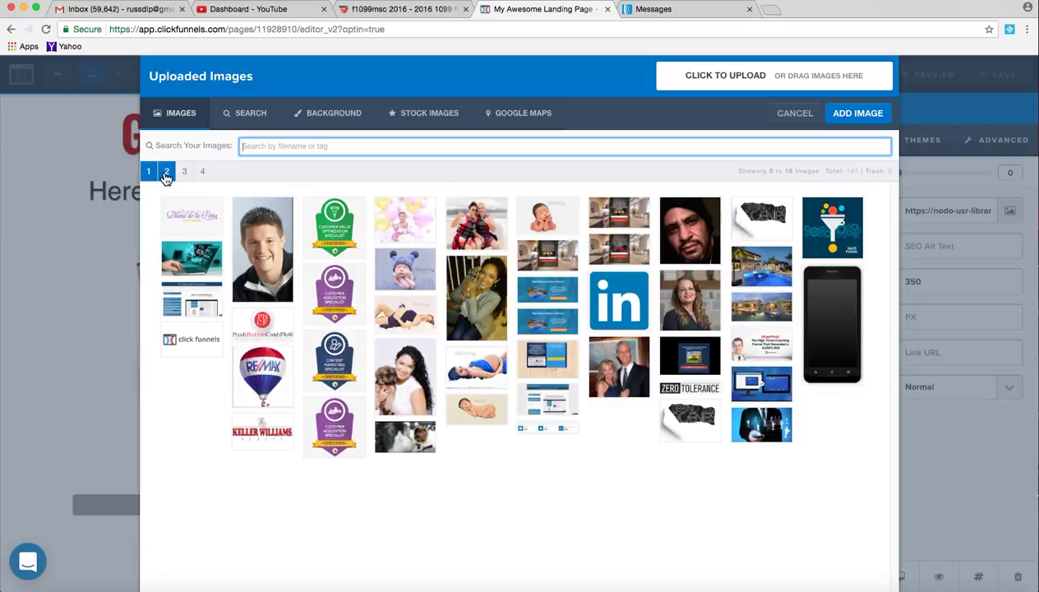
click(166, 172)
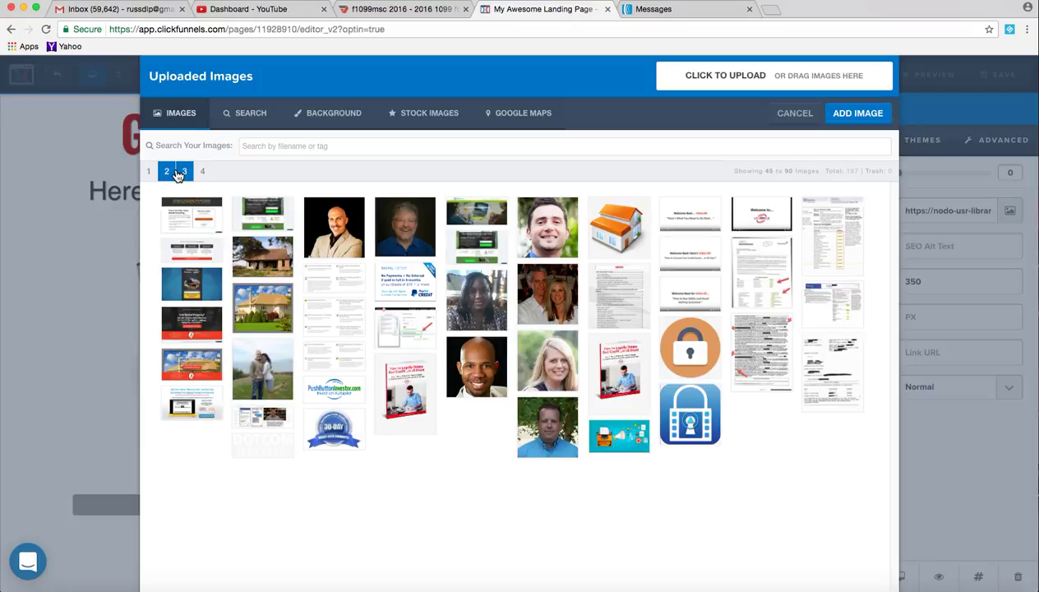
click(628, 380)
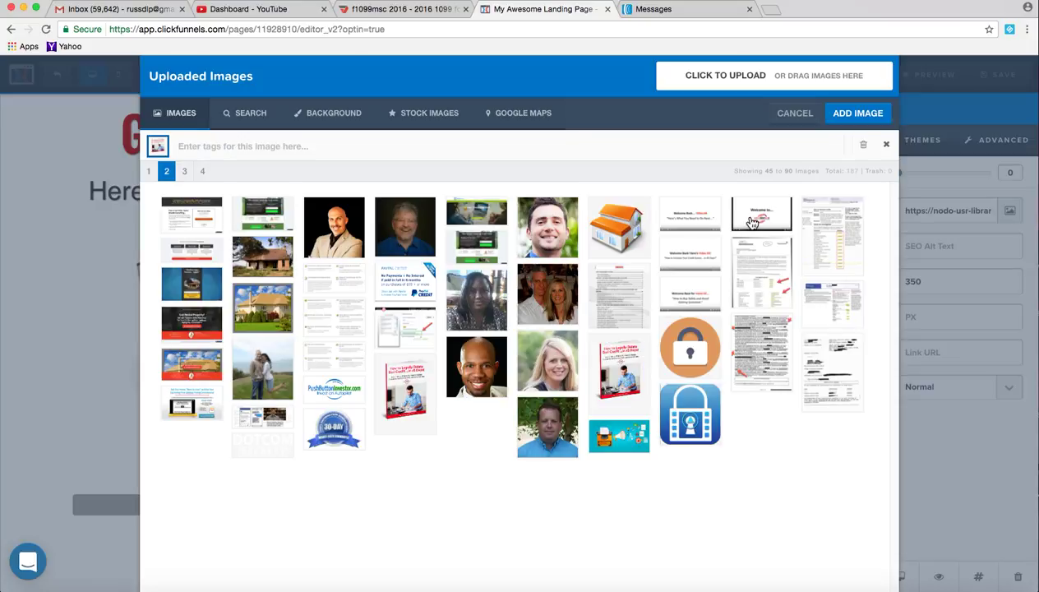
click(840, 114)
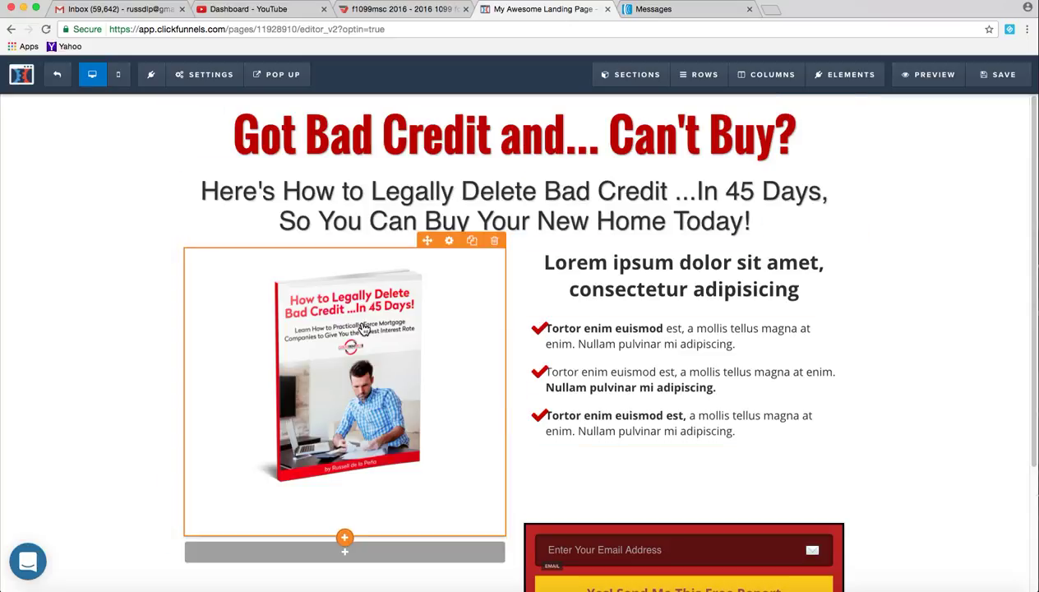
Replace the placeholder headline above the bullet list with "Free eBook Reveals..." and finish editing it.
click(674, 296)
drag(543, 261, 802, 291)
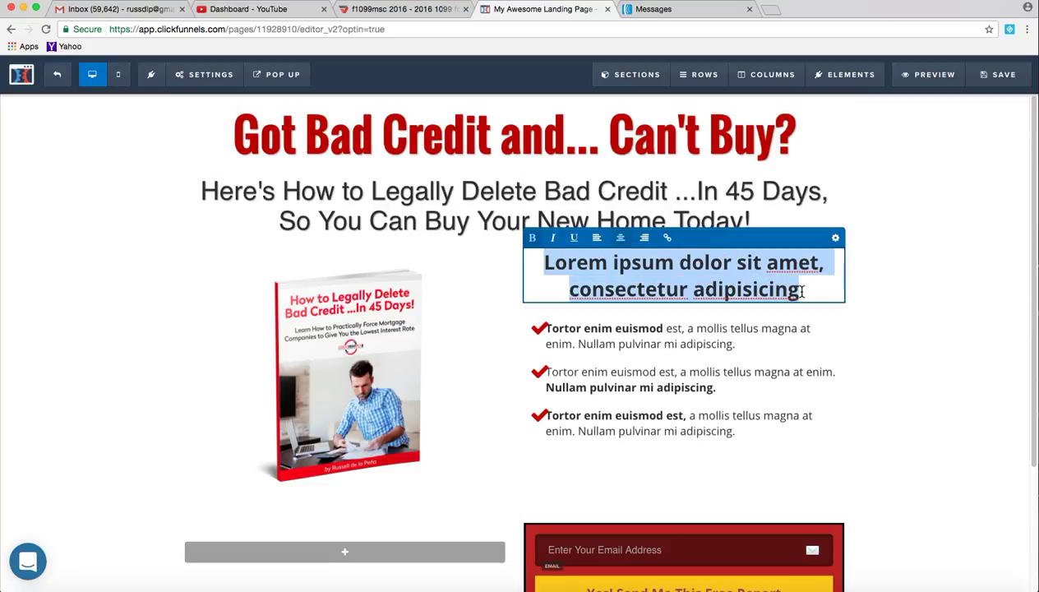
text(Free eBoo)
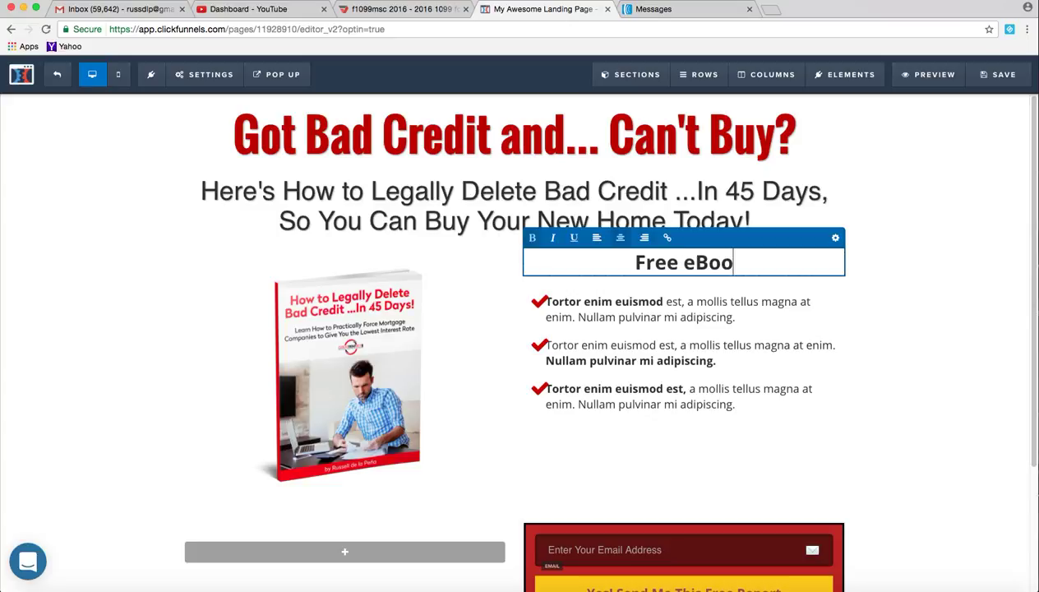
text(k Reveal)
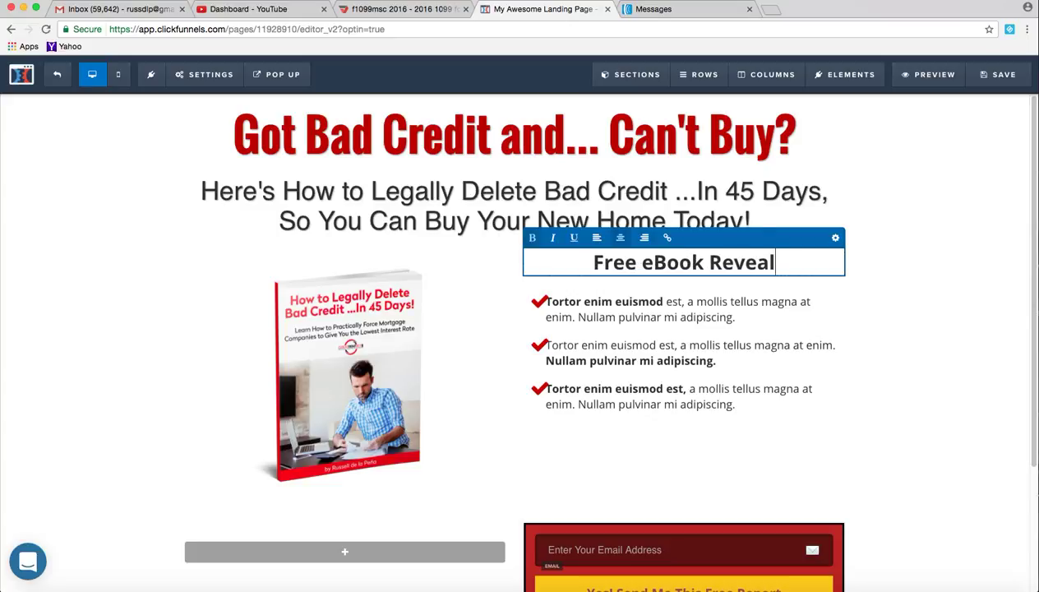
text(s...)
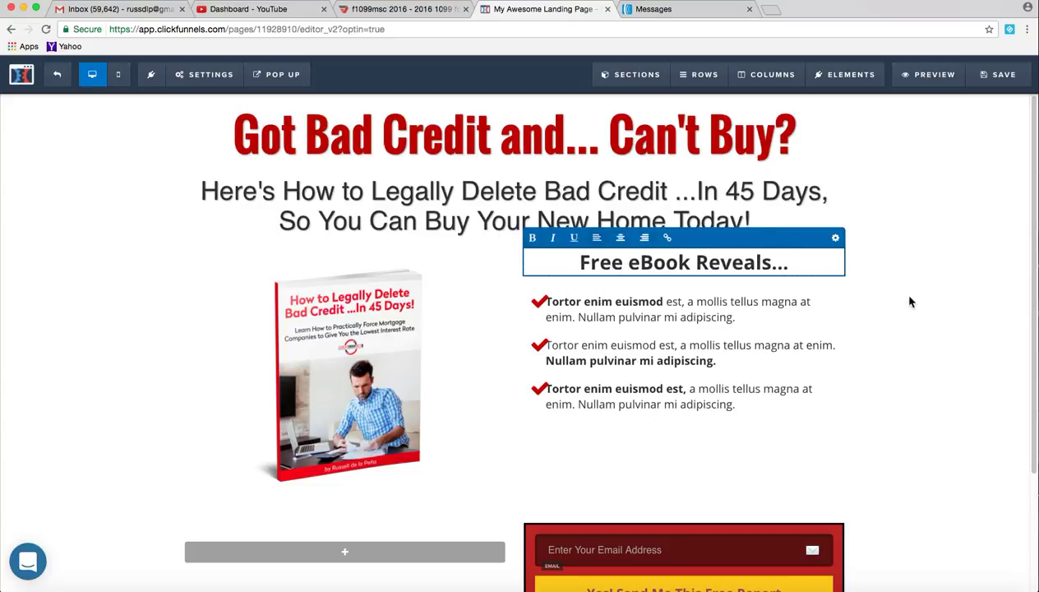
click(910, 302)
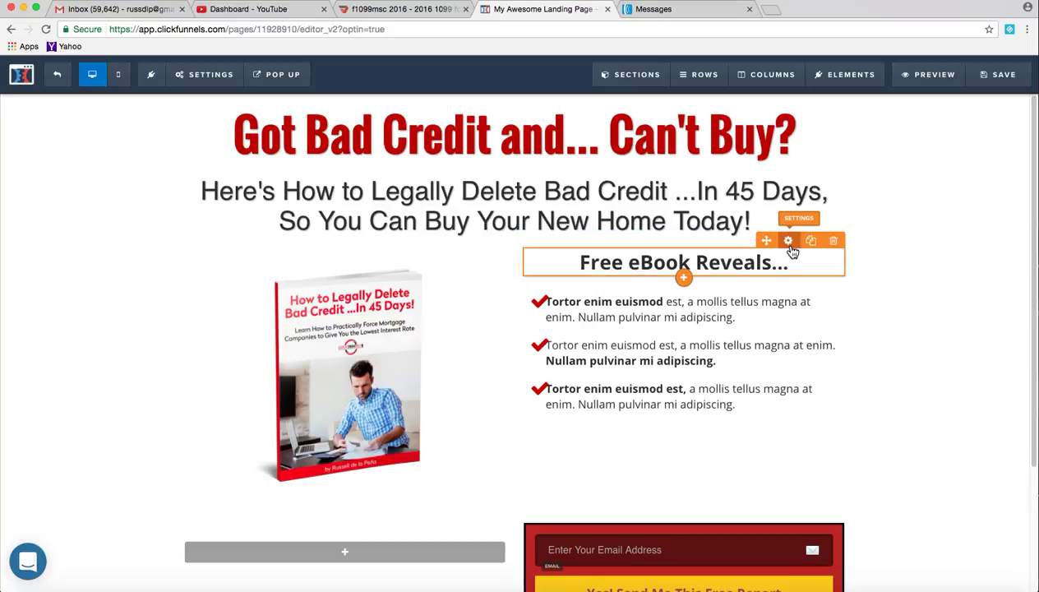
Set the "Free eBook Reveals..." headline's text shadow to Strong Shadow and close its settings.
click(790, 243)
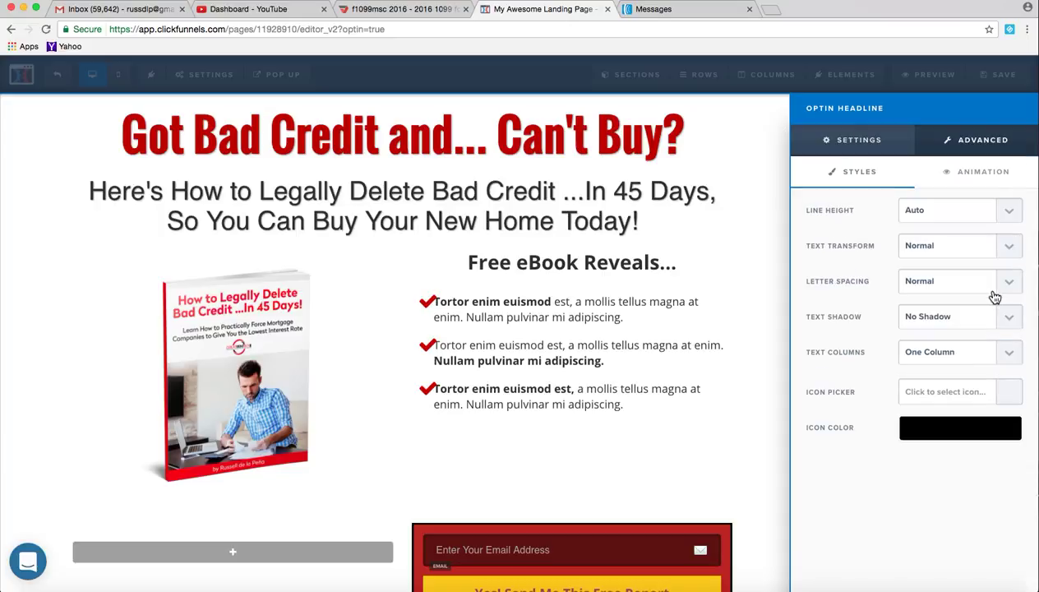
click(1009, 318)
click(991, 353)
click(770, 299)
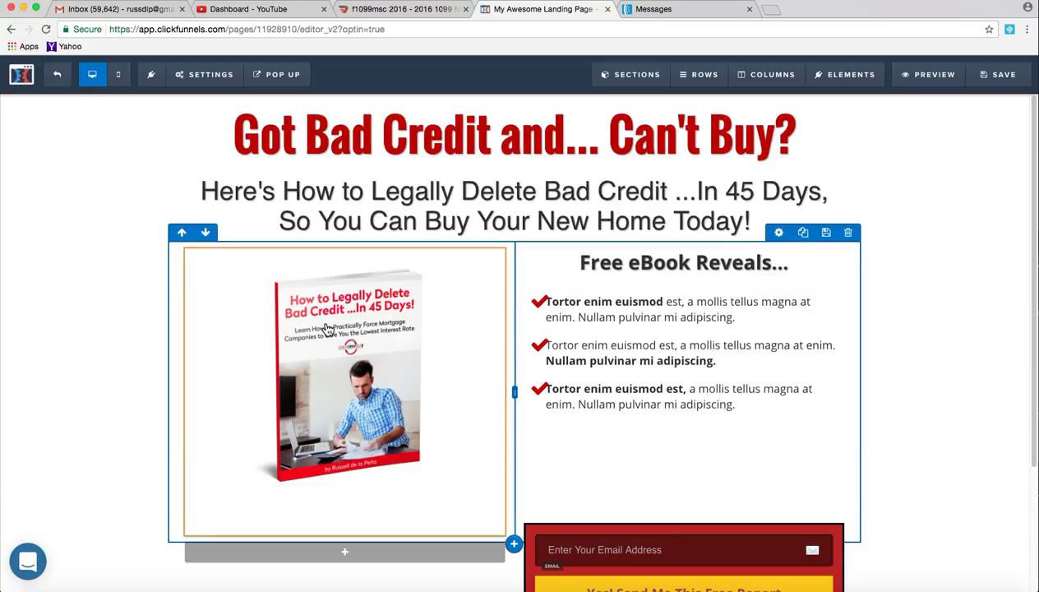
Replace the bold opening words of the first bullet point with "Restore Your Credit In 45 Days!".
click(548, 304)
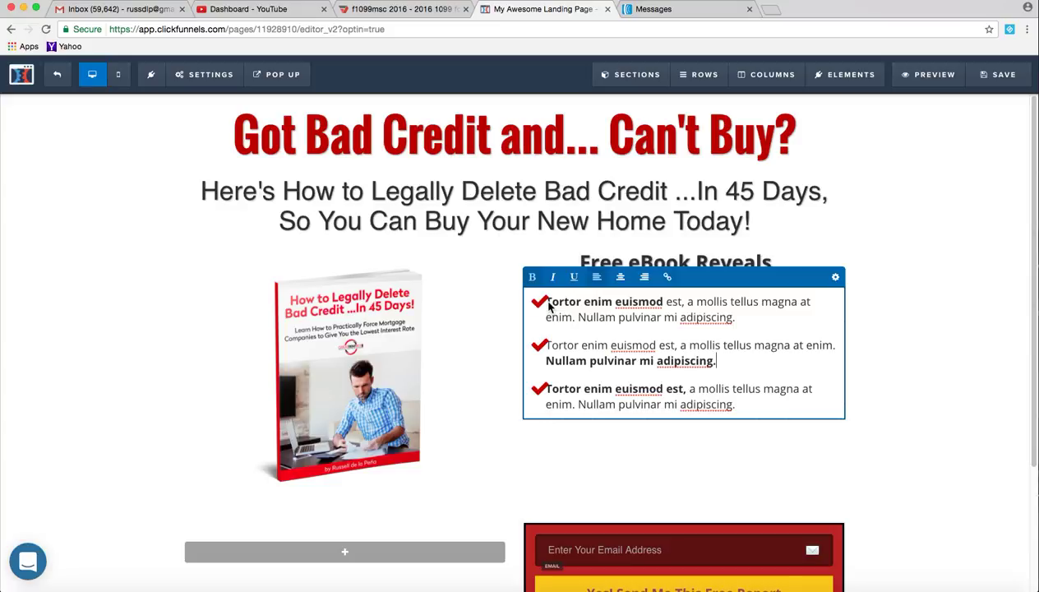
click(548, 305)
drag(662, 302, 548, 303)
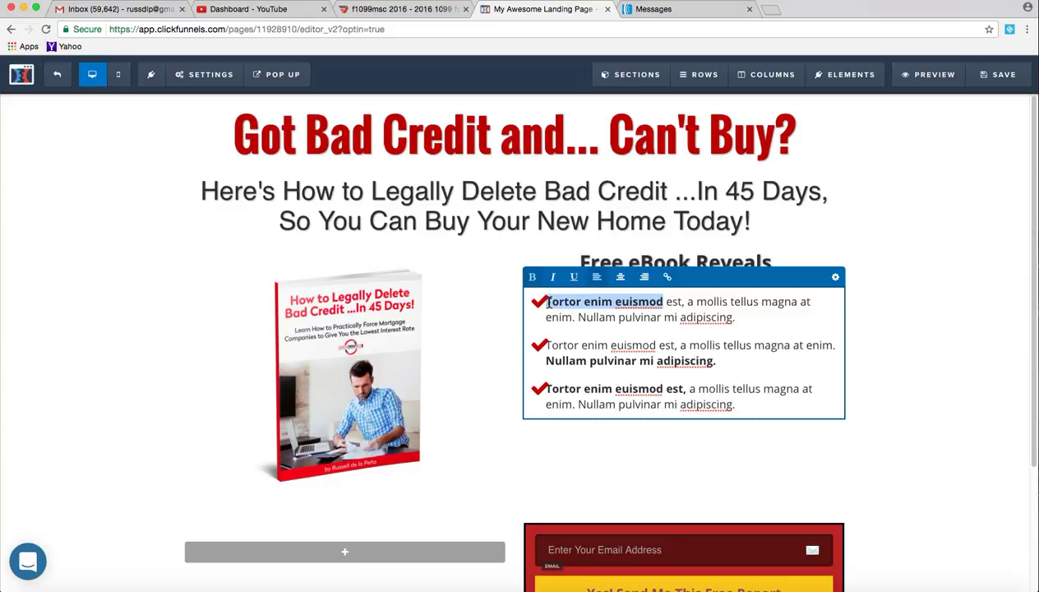
text(Res)
text(tore Your )
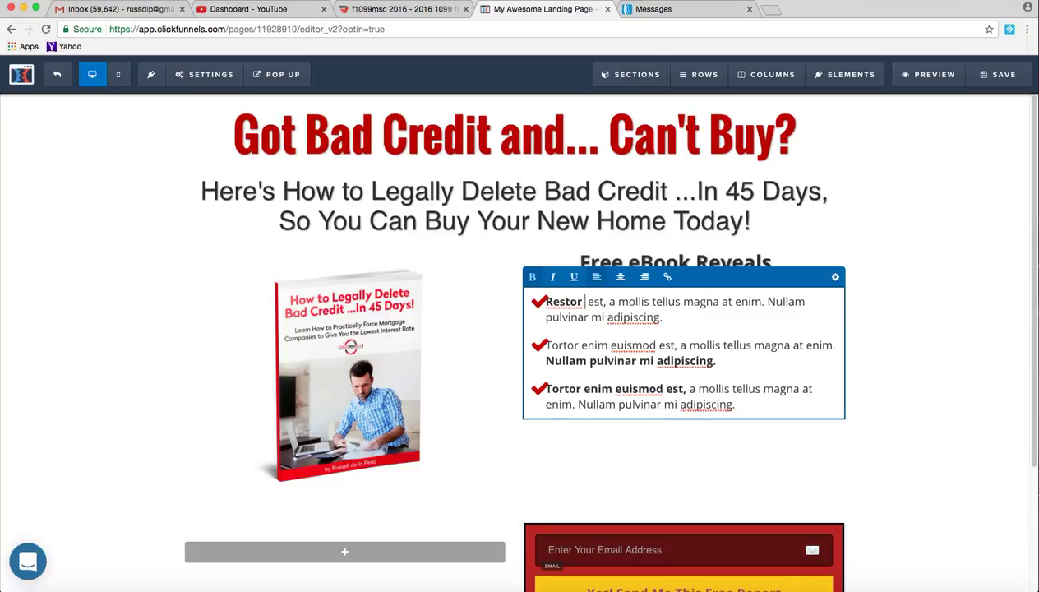
text(Credit )
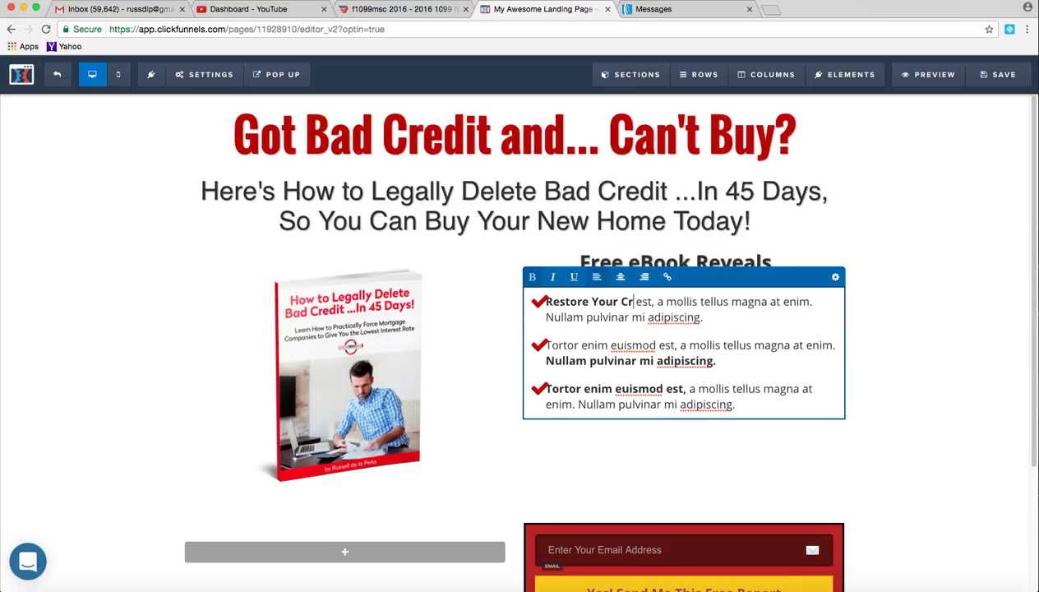
text(In 454)
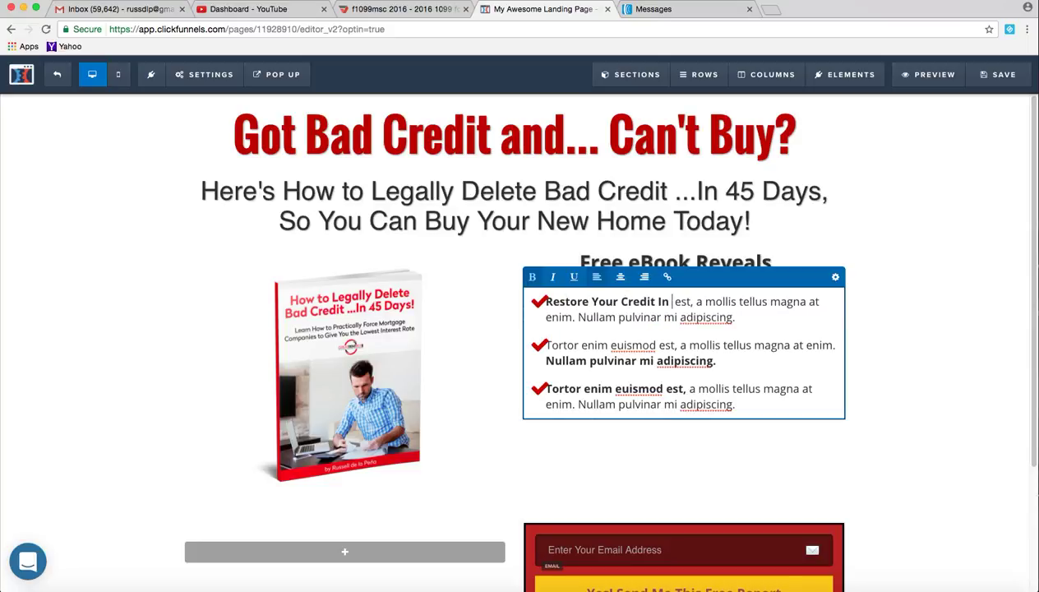
key(BackSpace)
key(BackSpace)
text(Days!@)
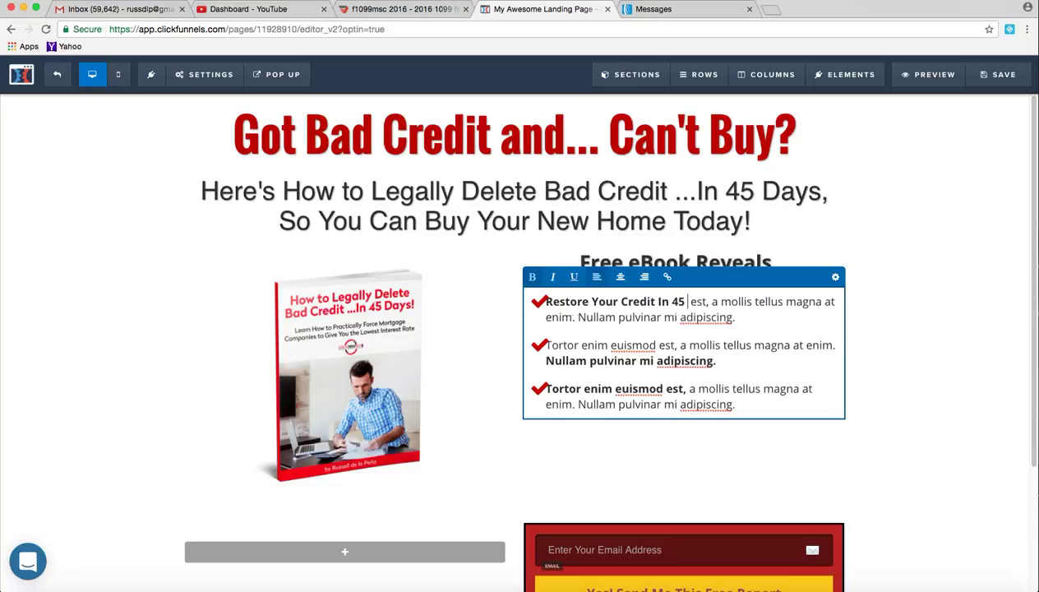
key(BackSpace)
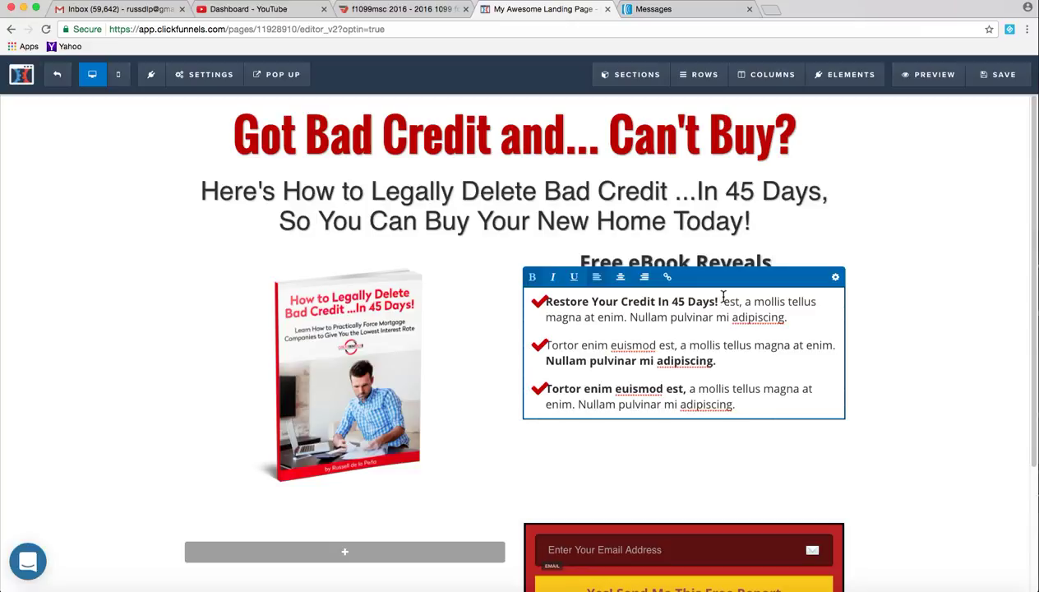
Replace the rest of the first bullet's placeholder text with "Learn the quick and easy way to challenge the 3 major credit repositories!".
drag(722, 301, 791, 318)
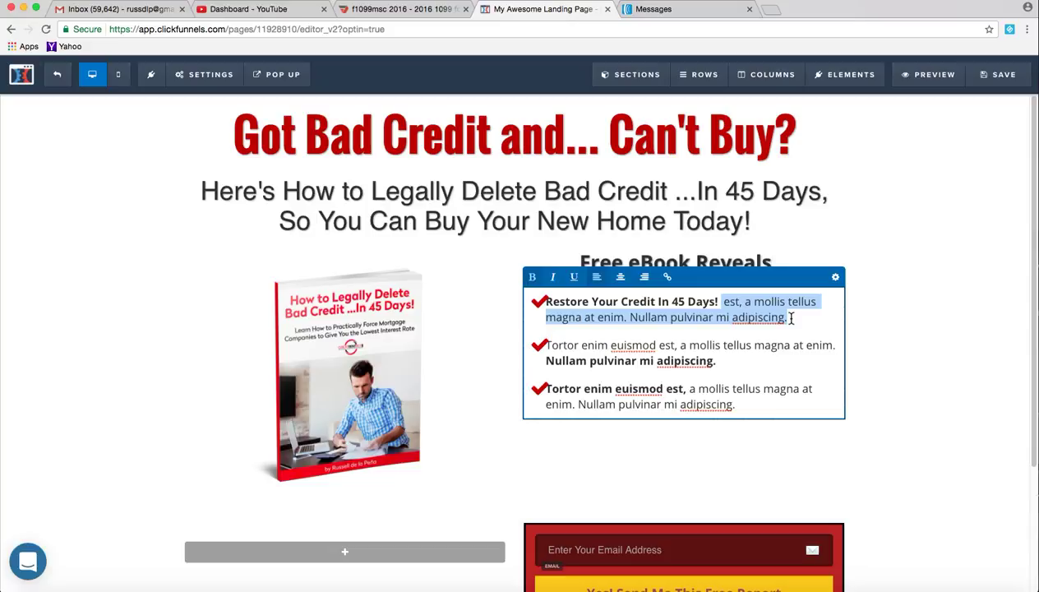
text(Learn)
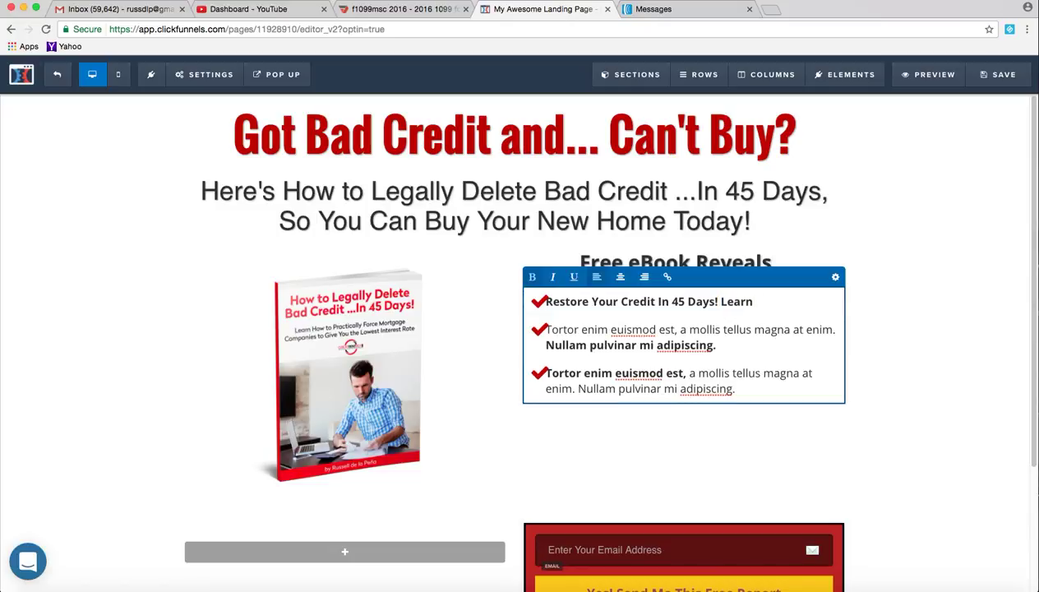
text( the quick and easy way t)
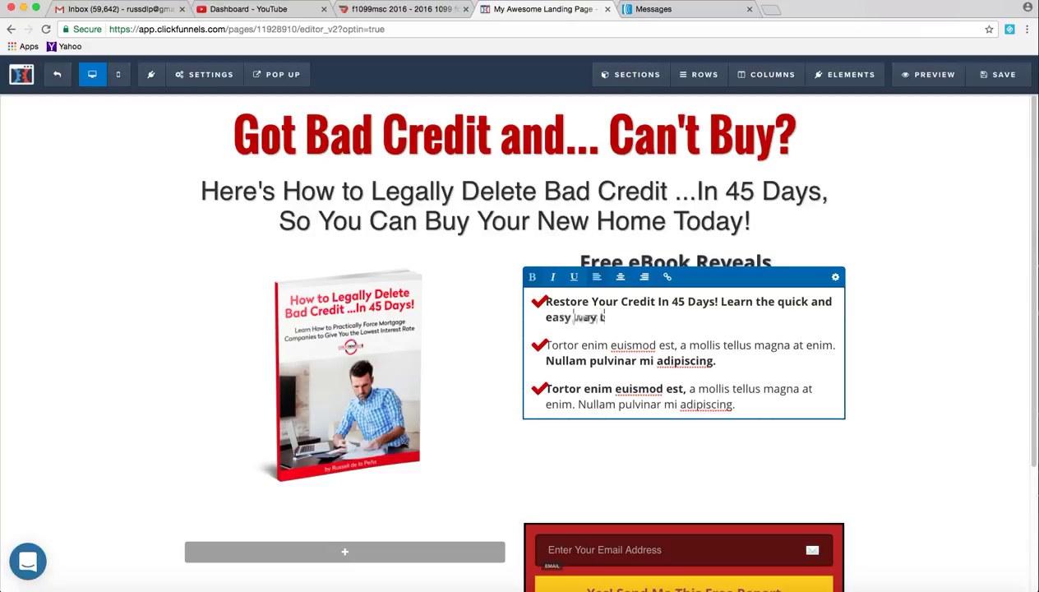
text(o challenge the )
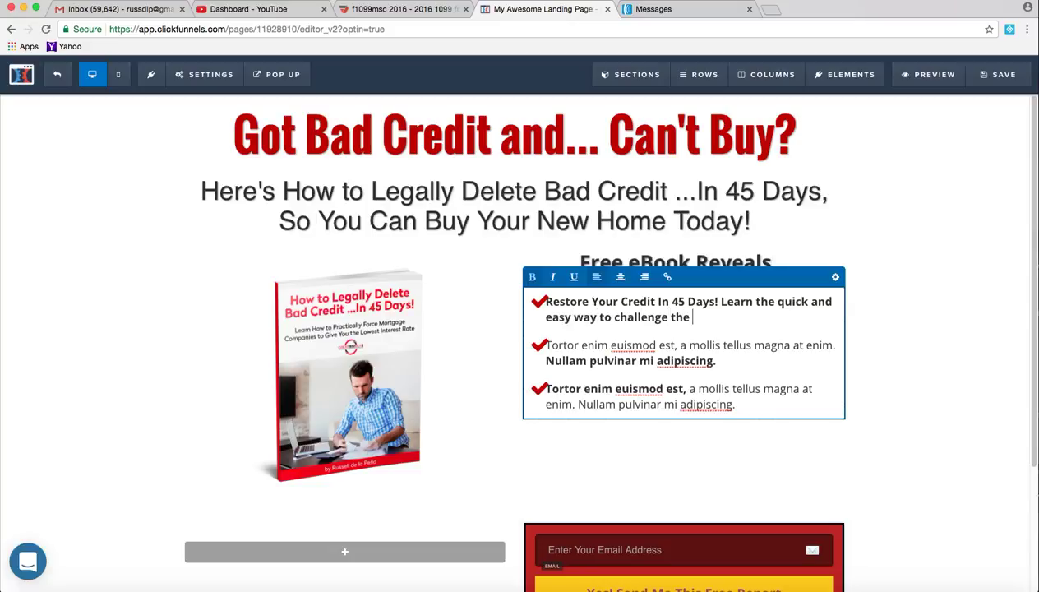
text(3 major credit re)
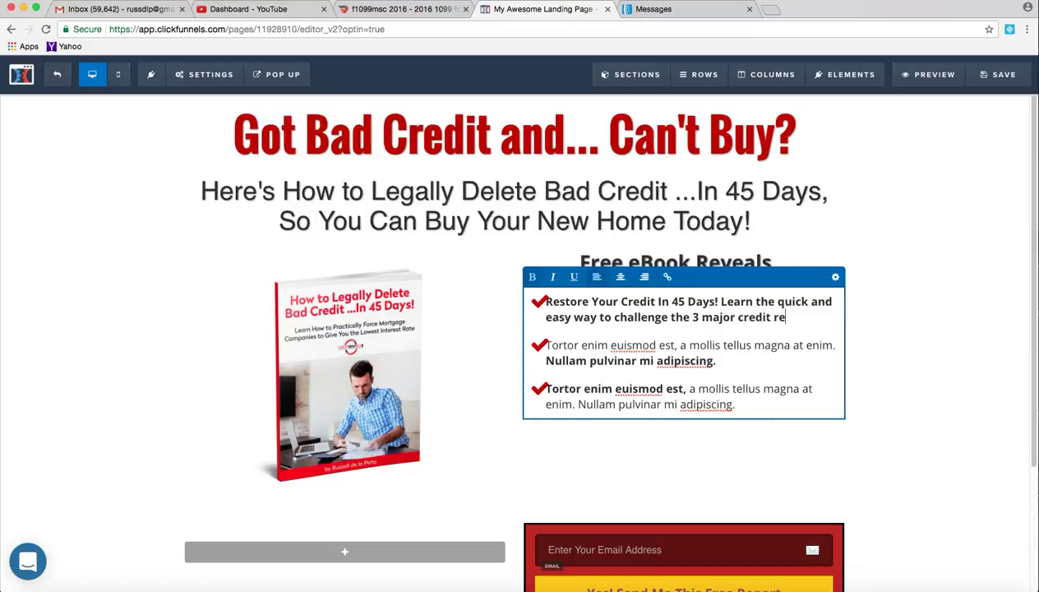
text(positories)
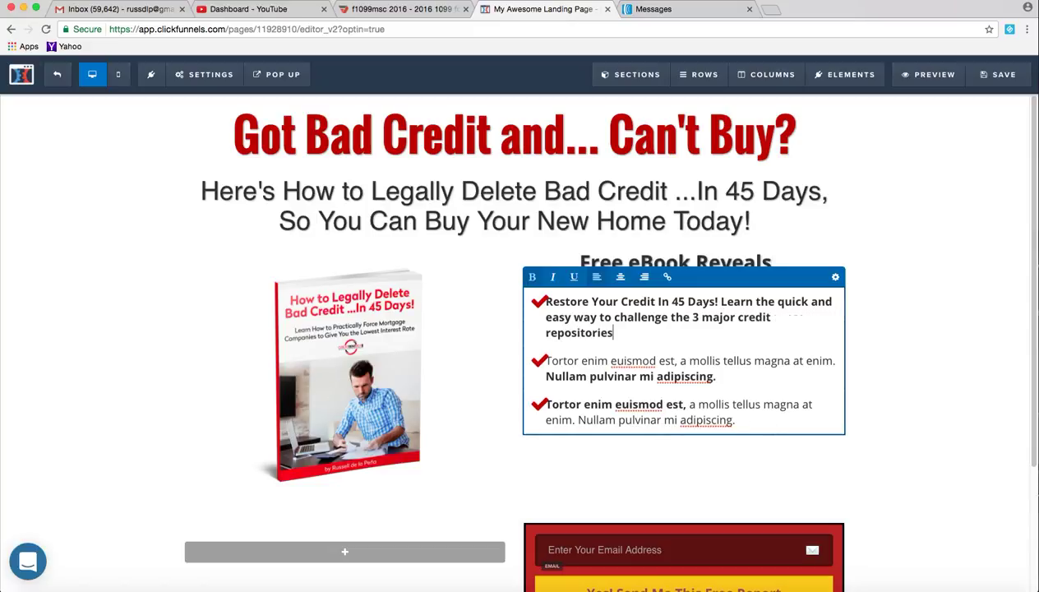
text(!)
Replace the opening placeholder words of the second bullet with "Learn the 2 Federal Laws".
drag(678, 362, 549, 356)
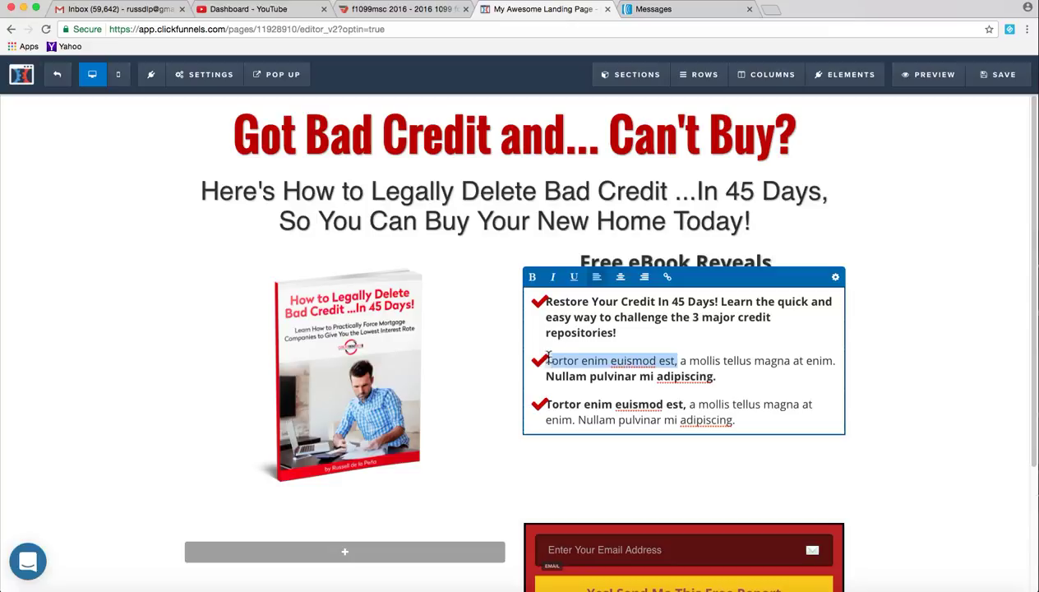
text(L)
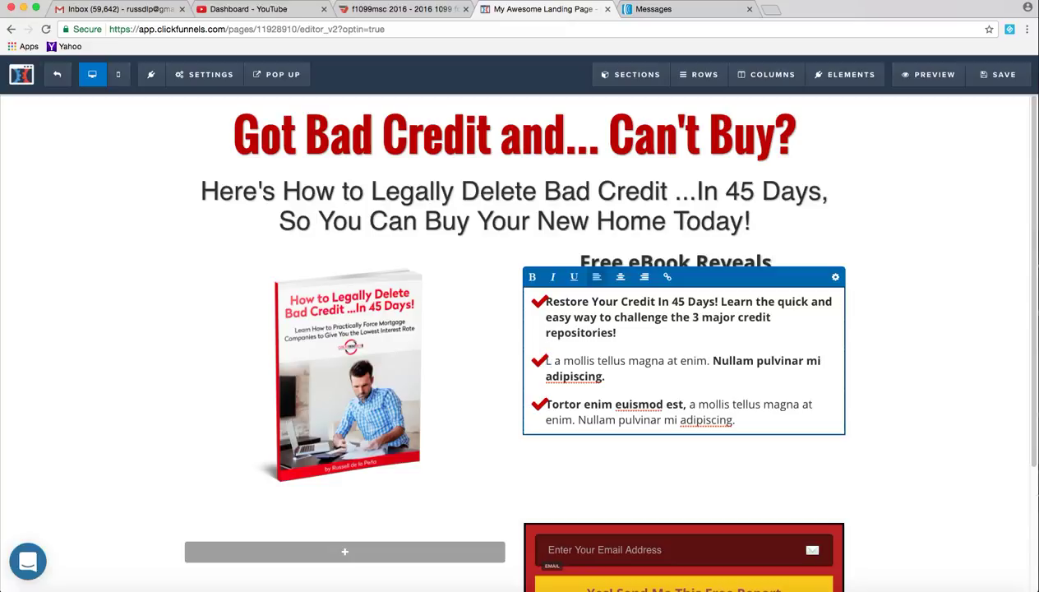
key(BackSpace)
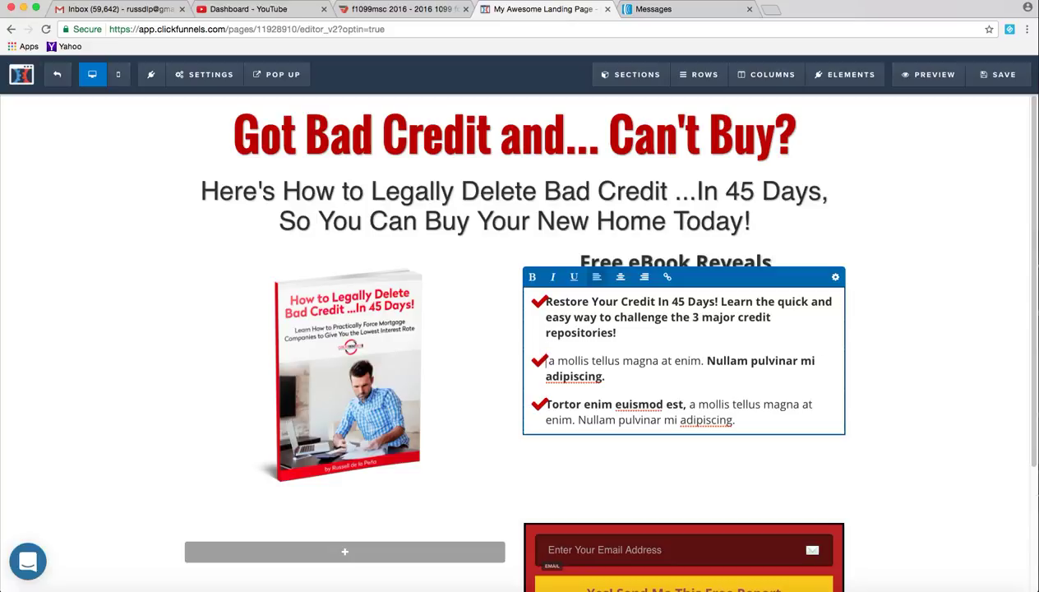
text(Learn the 2 Fe)
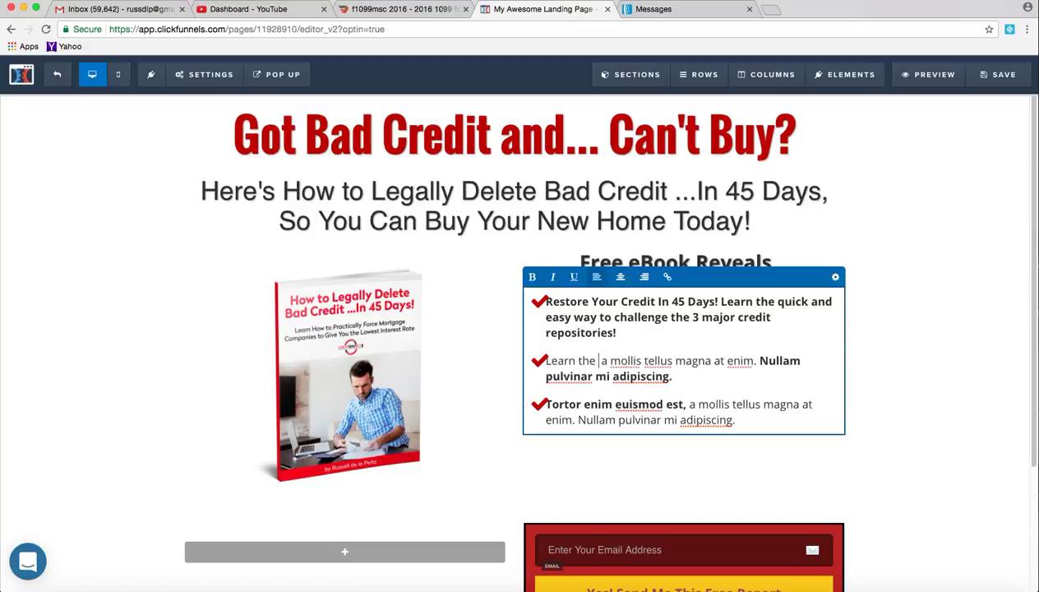
text(deral Law)
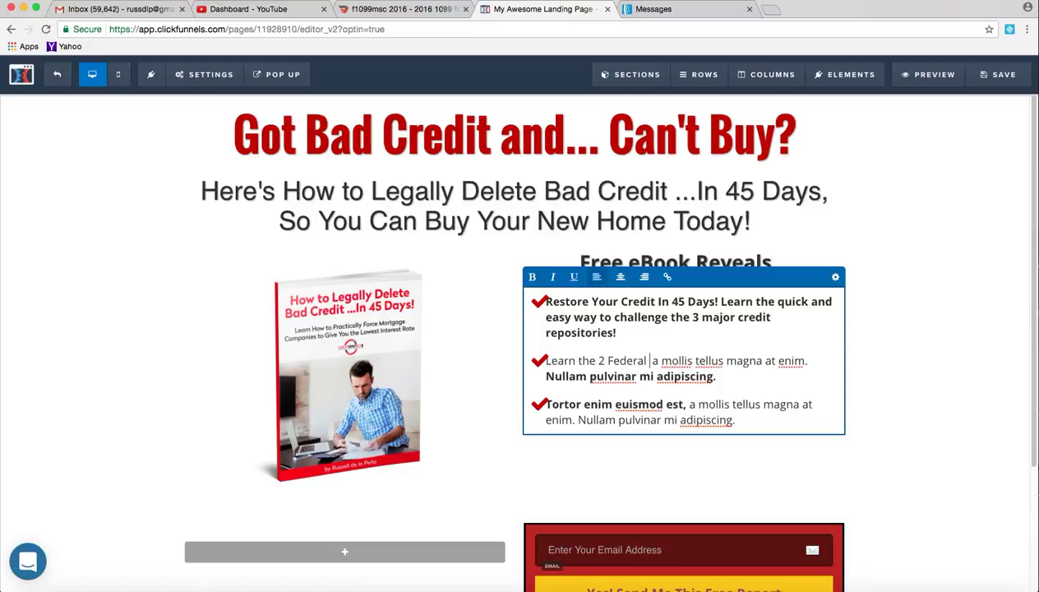
text(s)
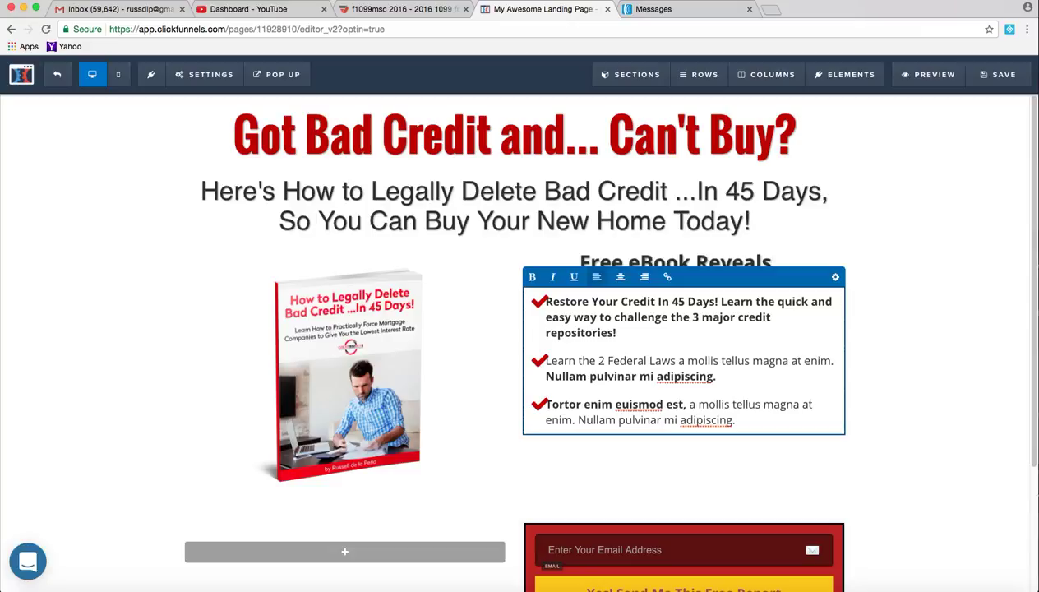
Rewrite the second bullet's opening in lower case as "Learn the 2 federal laws that".
key(BackSpace)
key(BackSpace)
key(BackSpace)
key(BackSpace)
key(BackSpace)
key(BackSpace)
key(BackSpace)
key(BackSpace)
key(BackSpace)
key(BackSpace)
key(BackSpace)
key(BackSpace)
key(BackSpace)
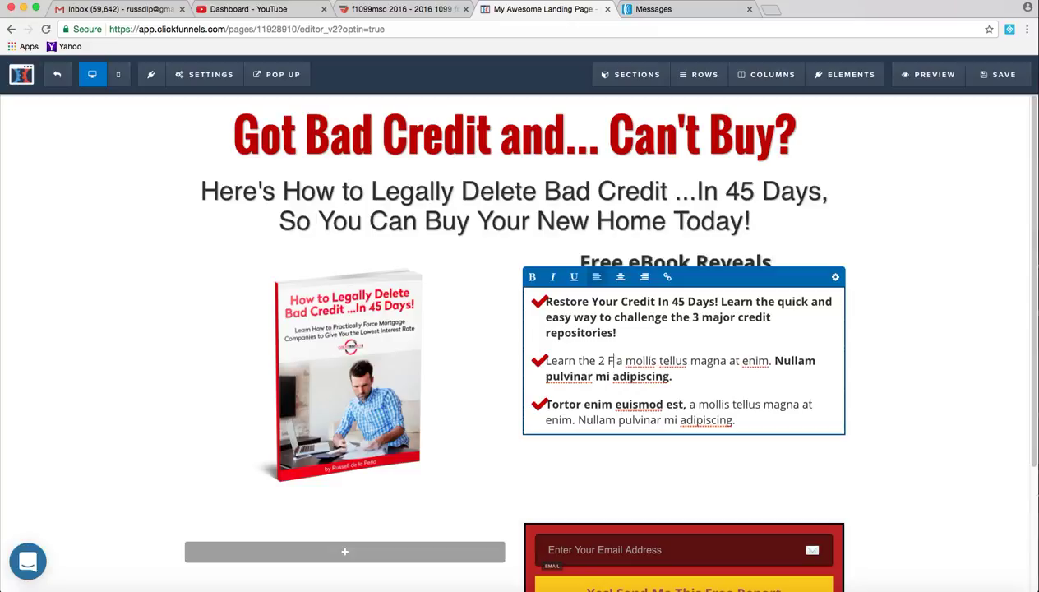
text(fedr)
key(BackSpace)
text(eral laws th)
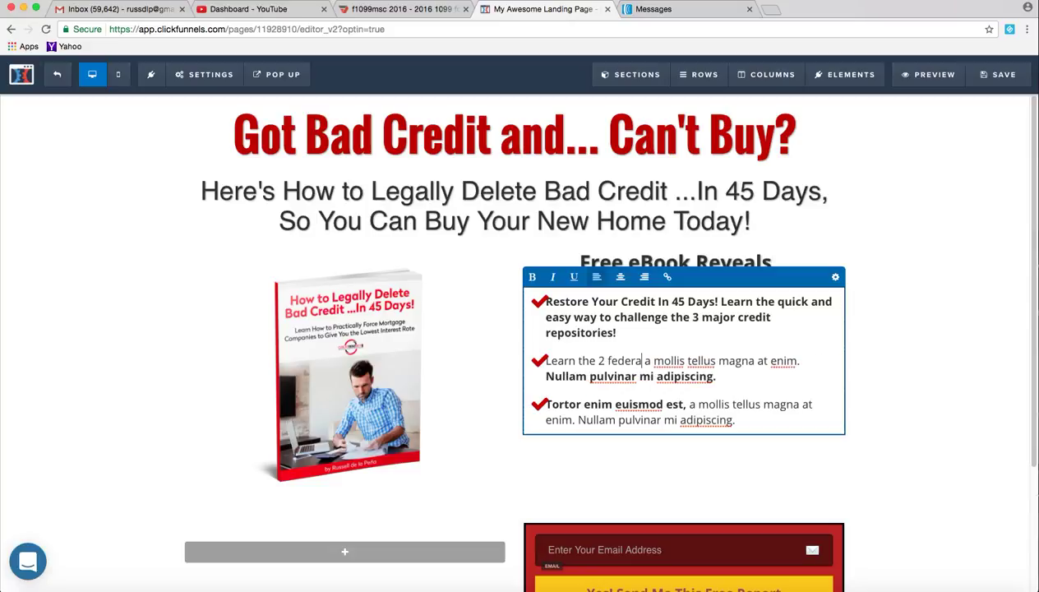
text(at )
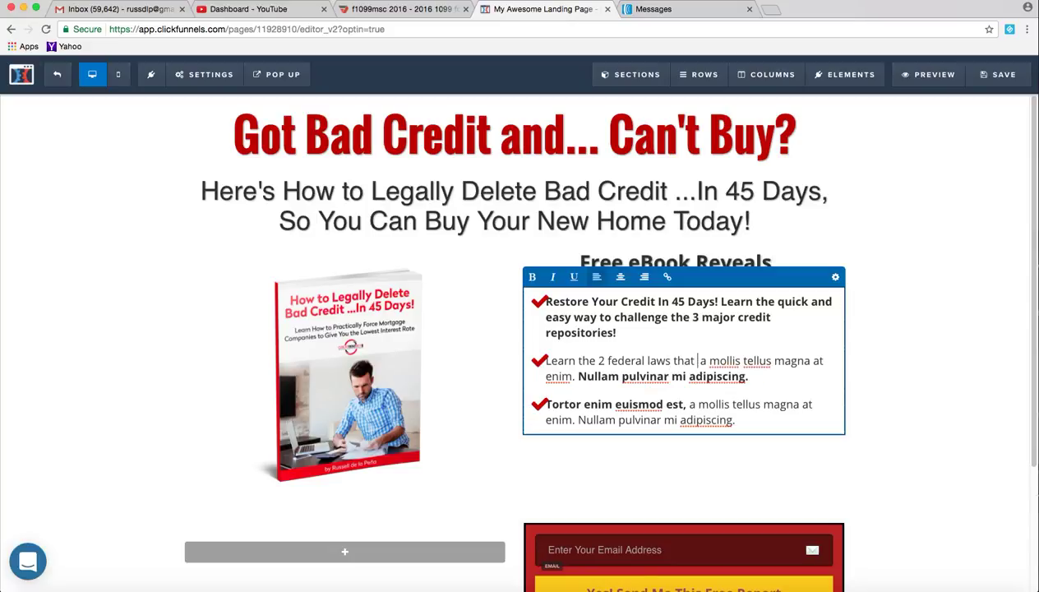
Continue the second bullet after "federal laws that" with "equal the playing field".
text(equal)
text( the palying)
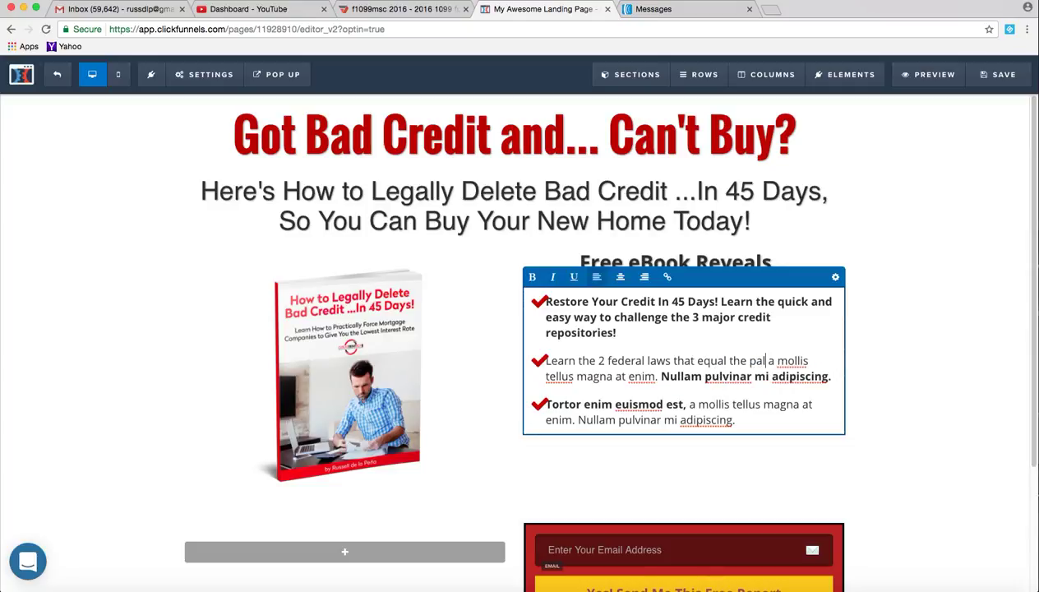
key(BackSpace)
key(BackSpace)
key(BackSpace)
key(BackSpace)
key(BackSpace)
key(BackSpace)
text(laying f)
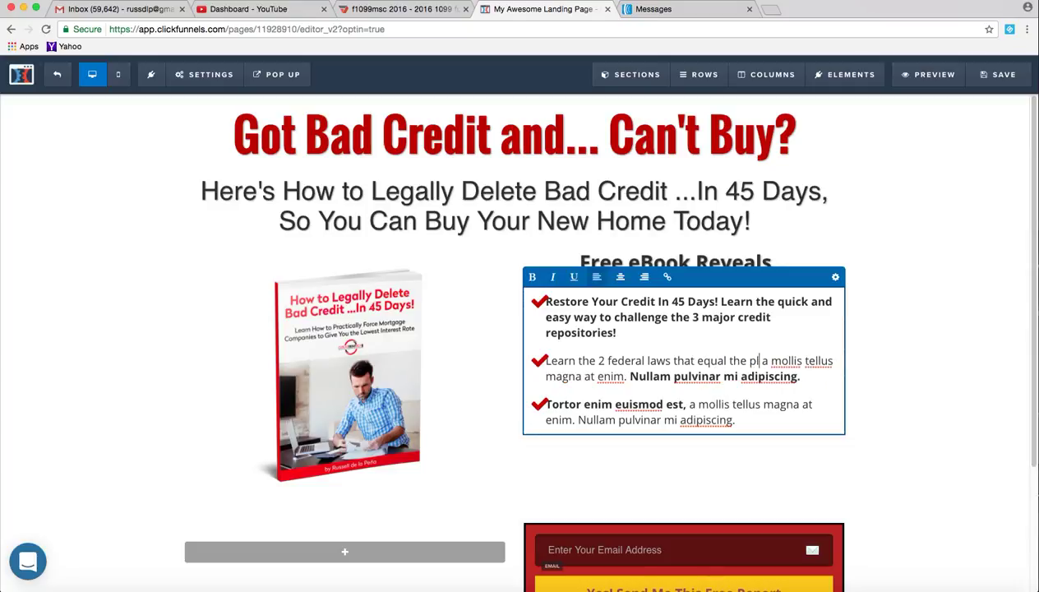
text(ield)
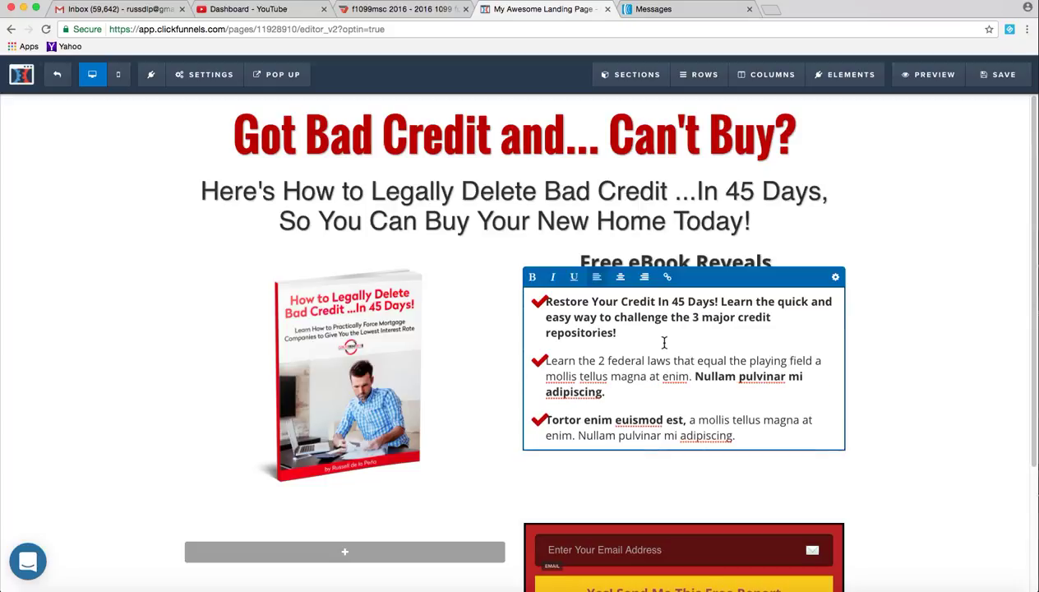
Replace the second bullet's leftover placeholder text with "when you want to verify that".
drag(627, 389, 677, 377)
drag(758, 376, 817, 362)
text(when )
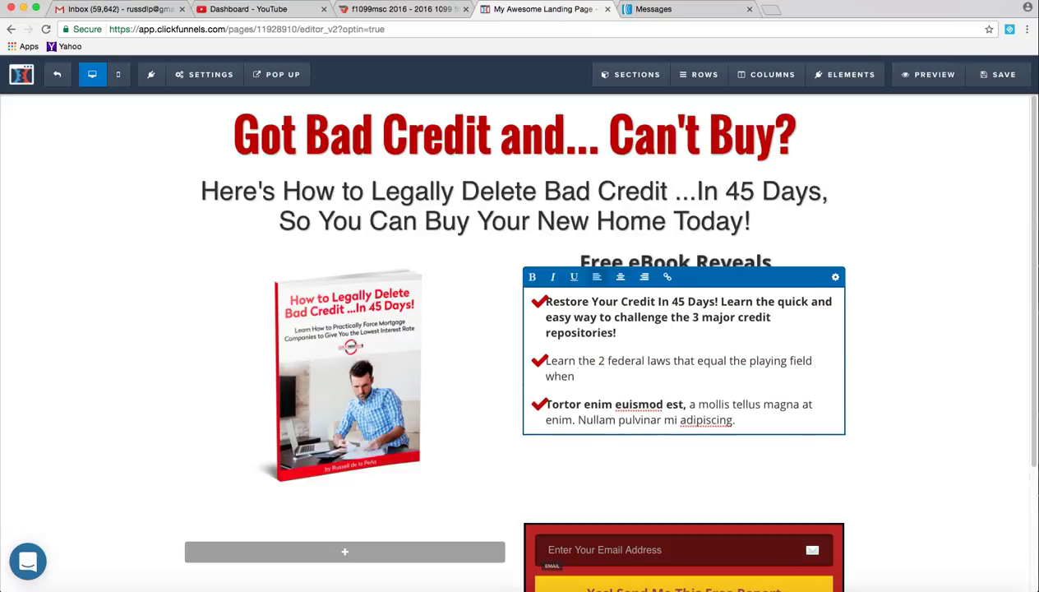
text(you want to verify that)
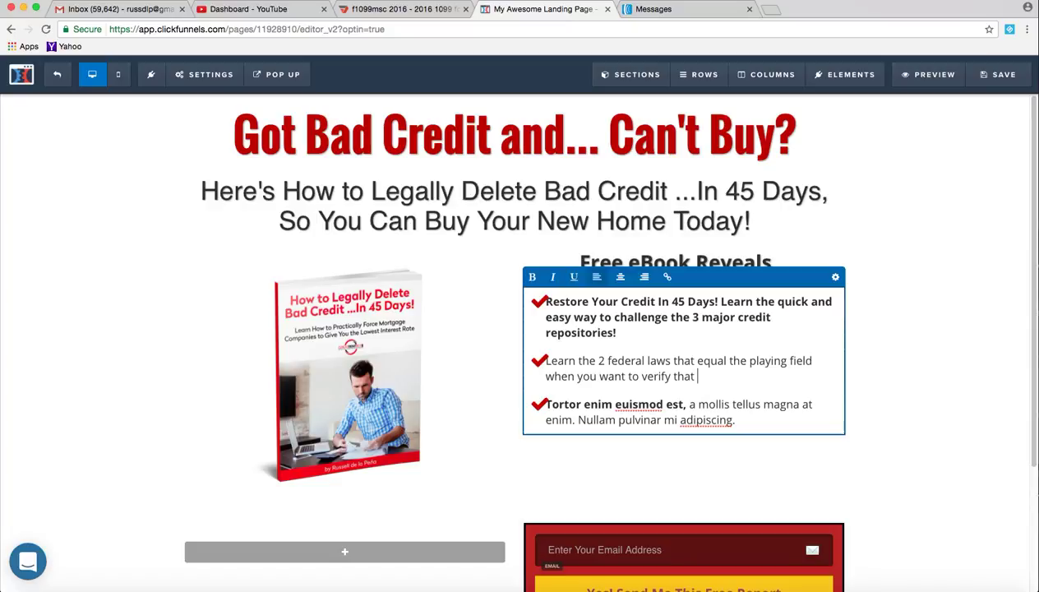
Enclose the phrase "equal the playing field" in the second bullet in double quotation marks.
click(700, 363)
text(")
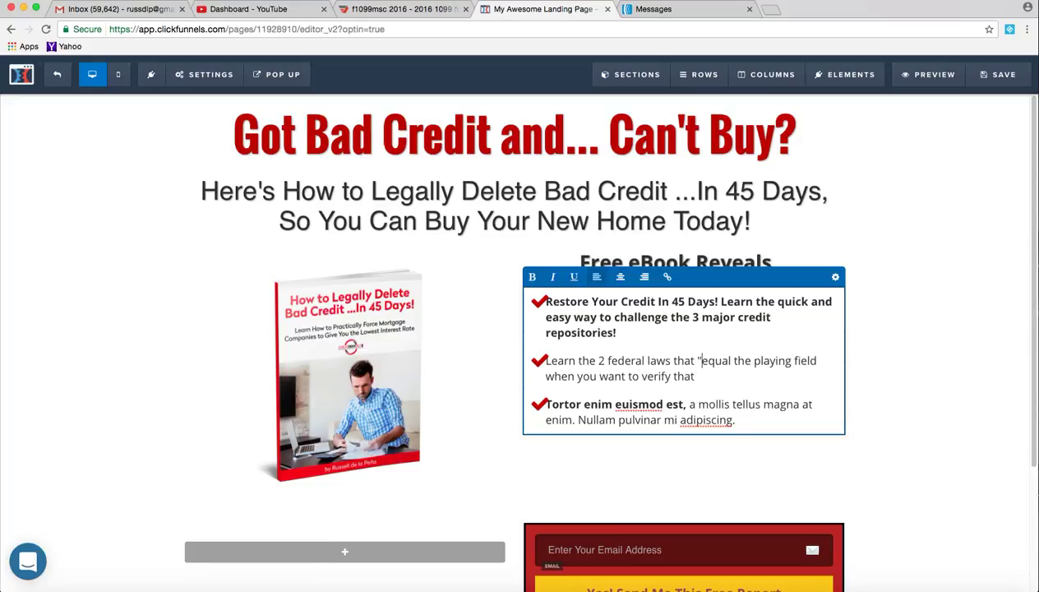
click(819, 361)
text(")
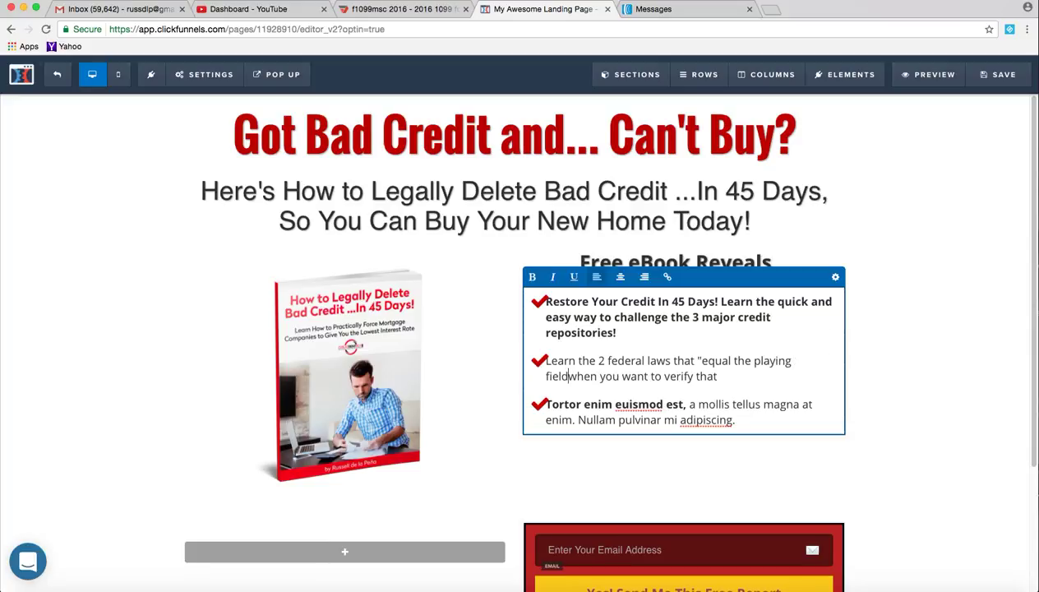
text(")
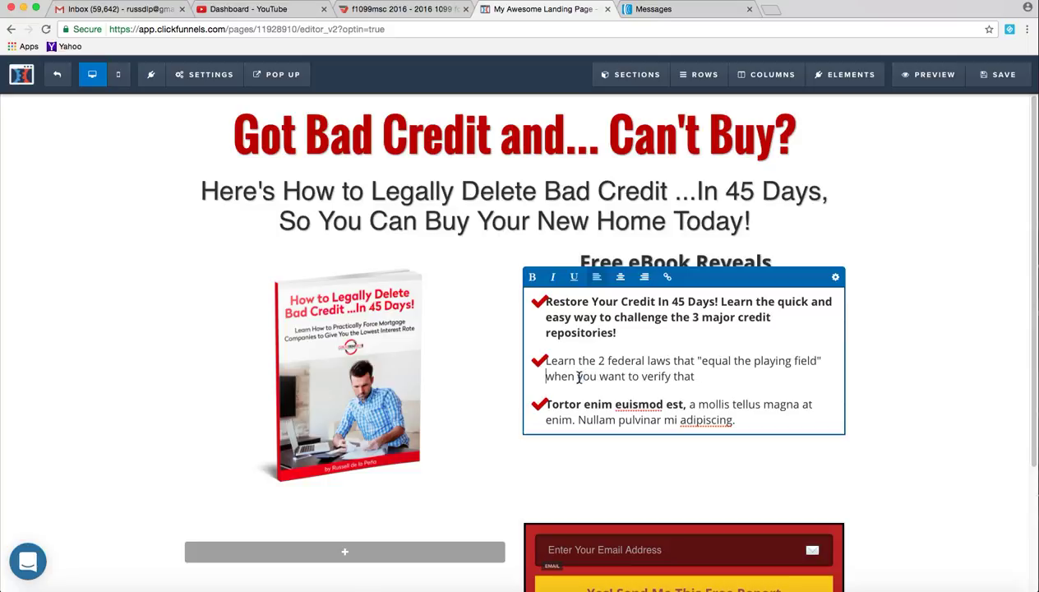
Replace "you want to verify that" in the second bullet with "ensuring your credit files are accurate, verifiable, and up to date!".
drag(577, 376, 696, 375)
text(ensurinbg)
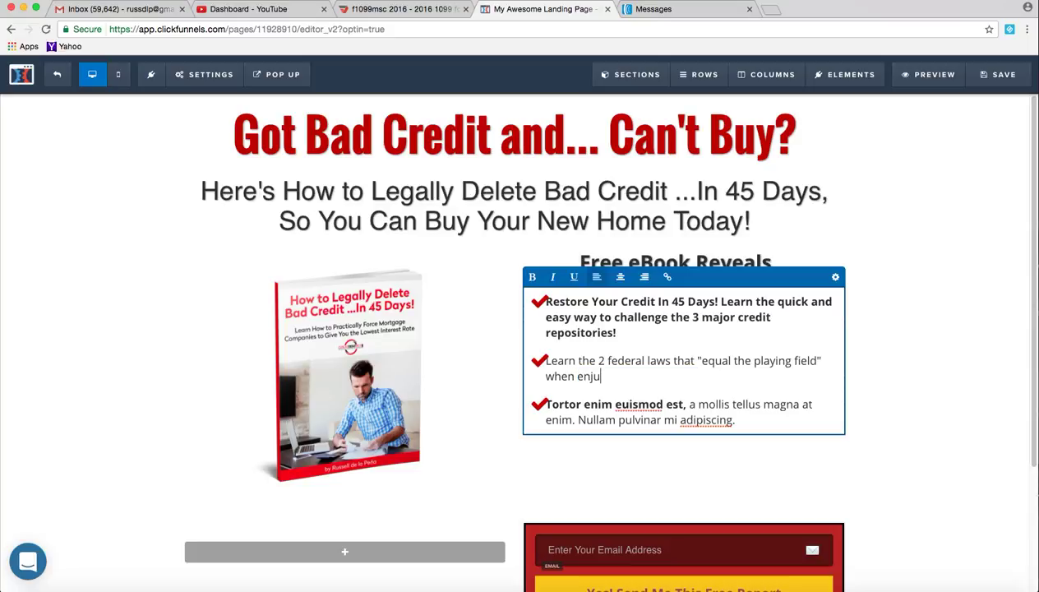
key(BackSpace)
key(BackSpace)
text(g yourc)
key(BackSpace)
text(crd)
key(BackSpace)
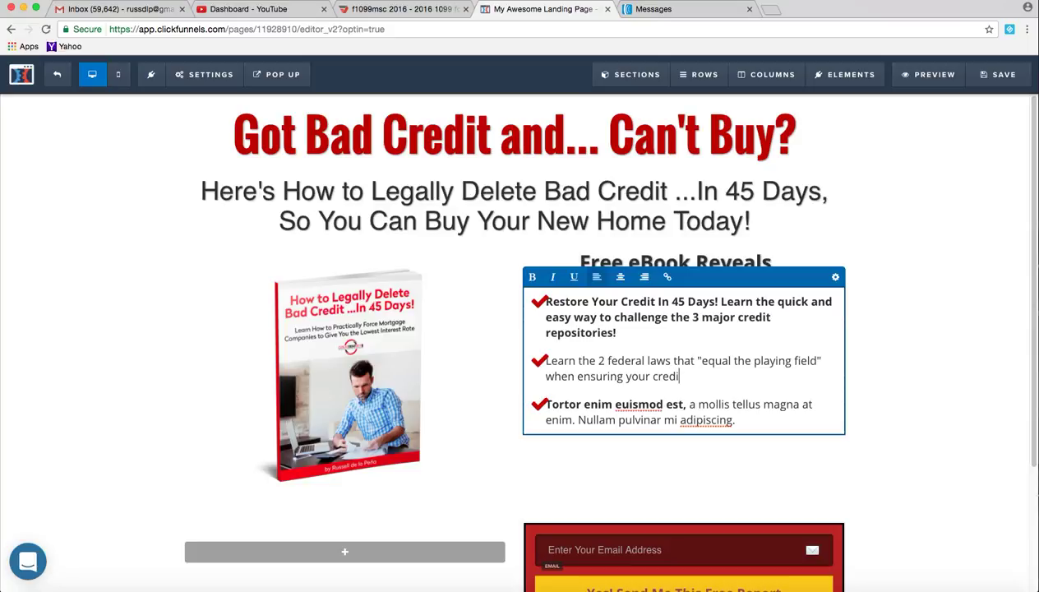
text(edit files are accurate)
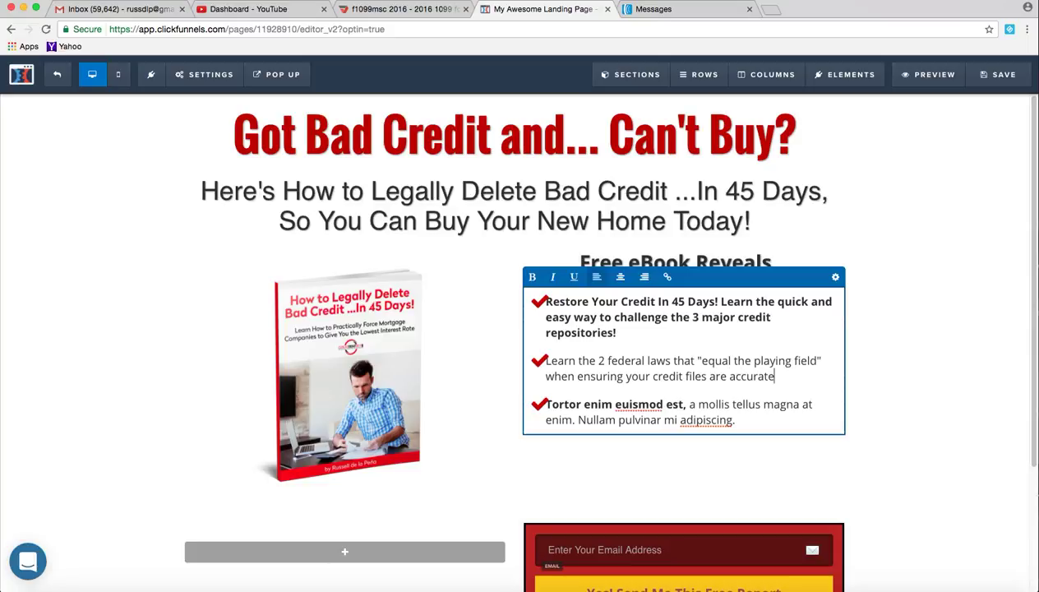
text(, verifiable, and up to date!)
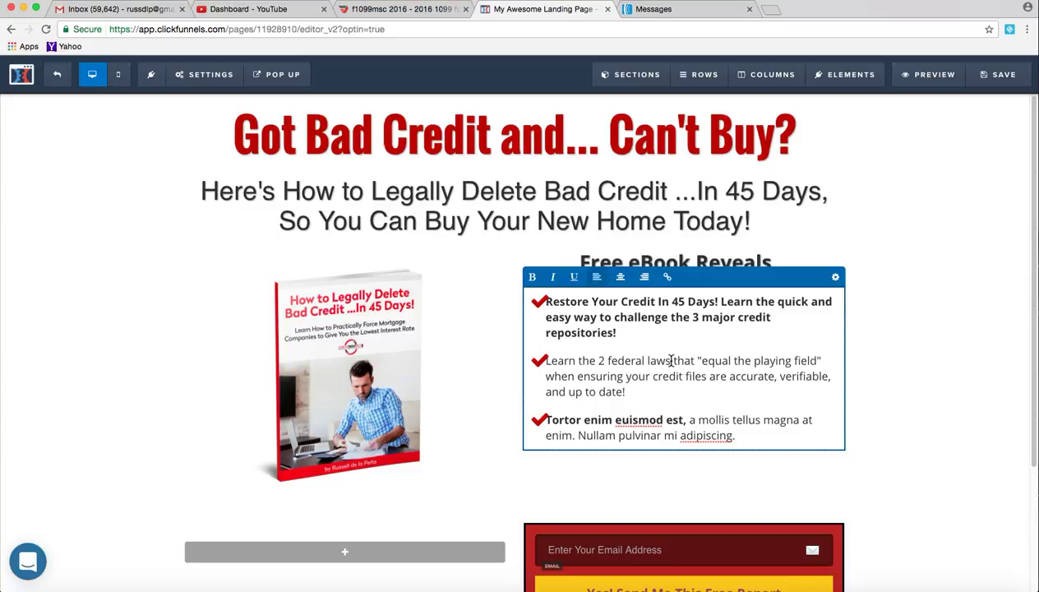
Bold "Learn the 2 federal laws" in the second bullet and unbold the first bullet's sentence after "Restore Your Credit In 45 Days!".
drag(671, 360, 546, 362)
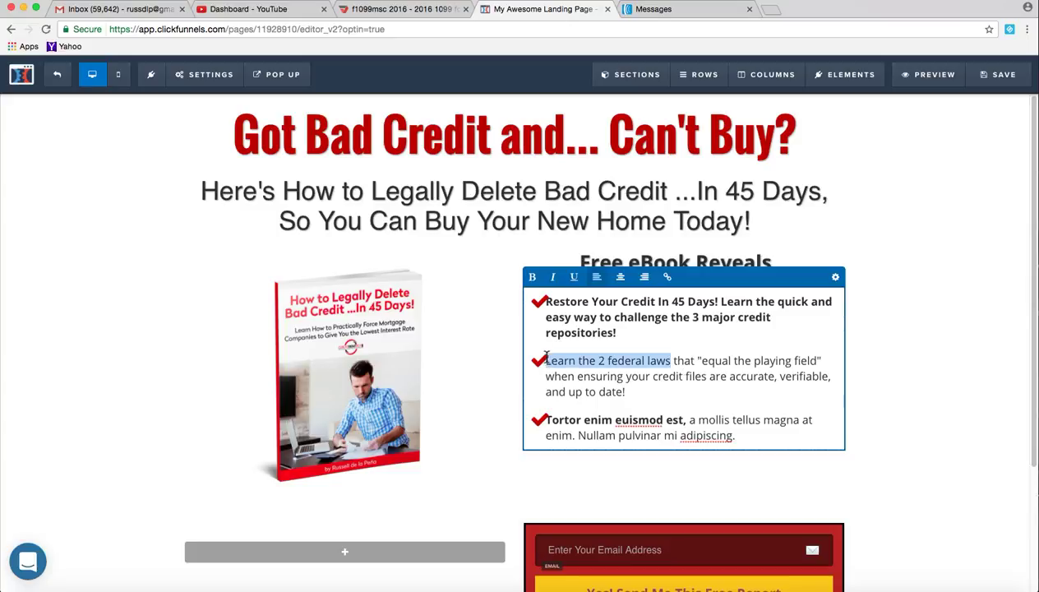
key(ctrl+b)
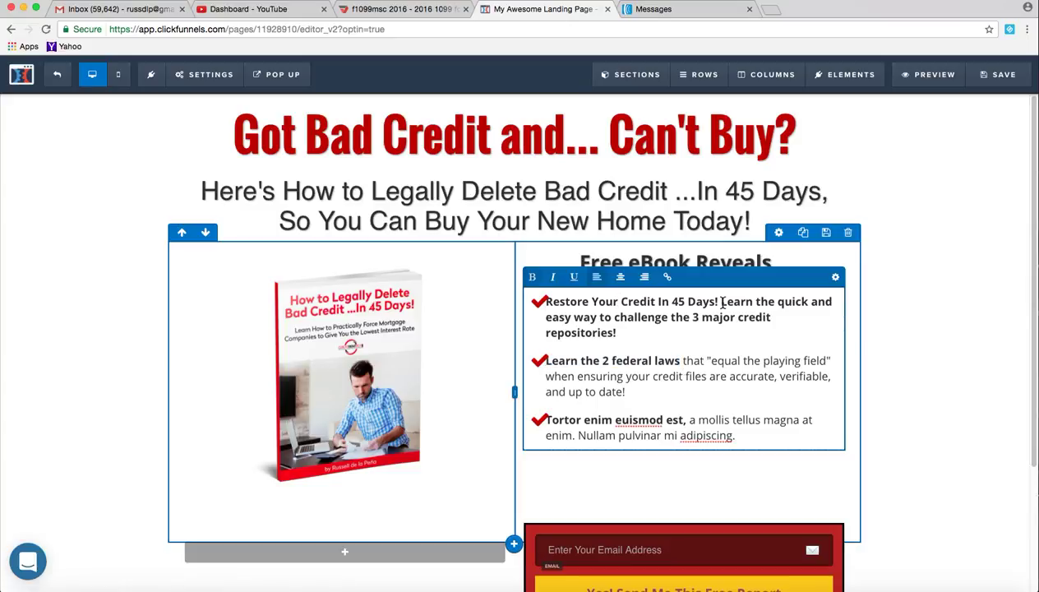
drag(719, 302, 726, 325)
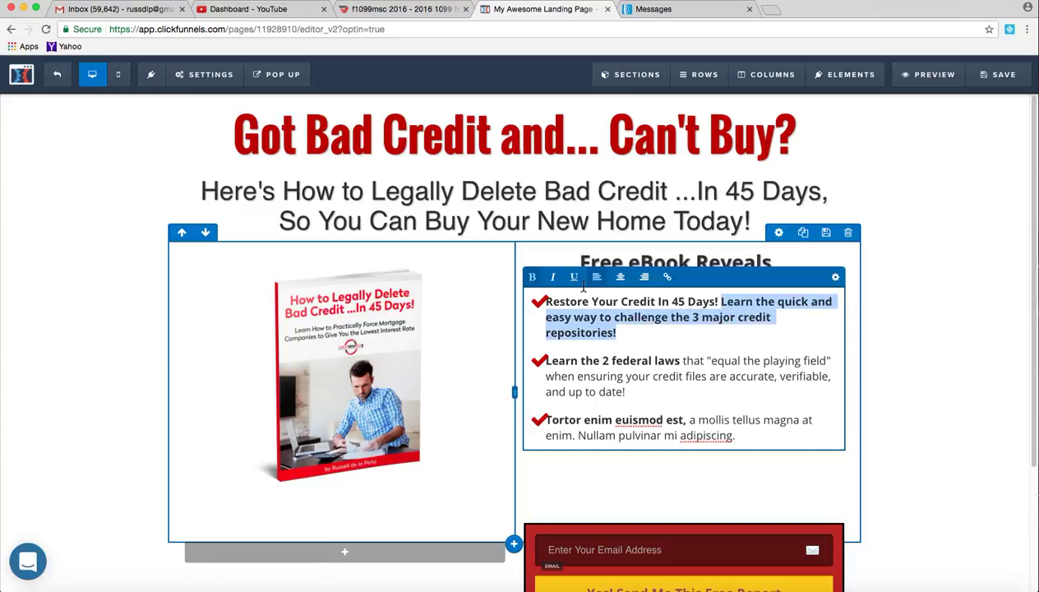
key(ctrl+b)
click(590, 396)
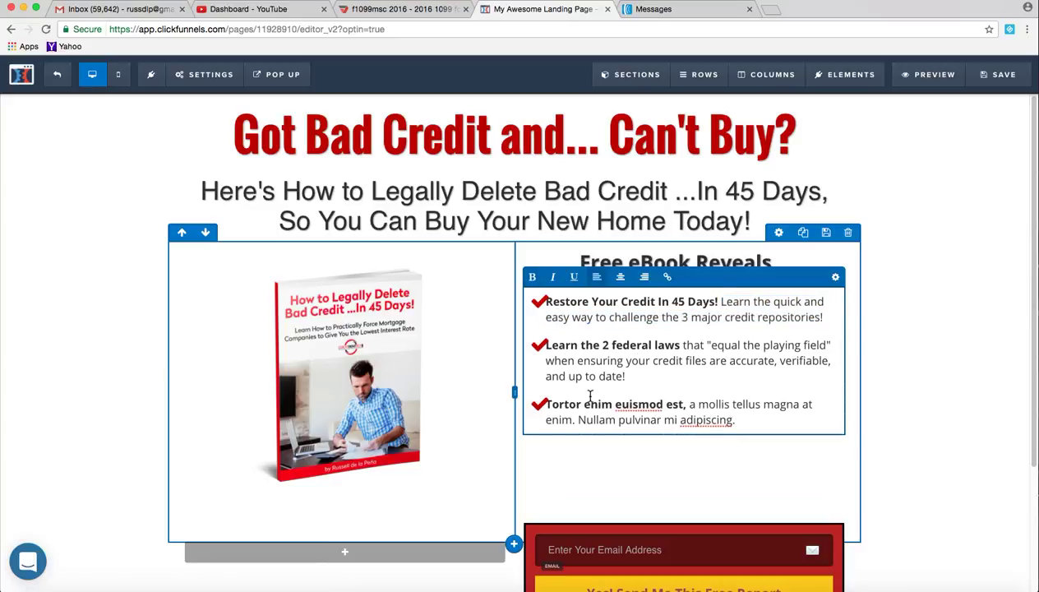
Replace the third bullet's bold placeholder "Tortor enim euismod est" with "Learn How to Practically Force Mortgage Companies".
drag(683, 404, 544, 402)
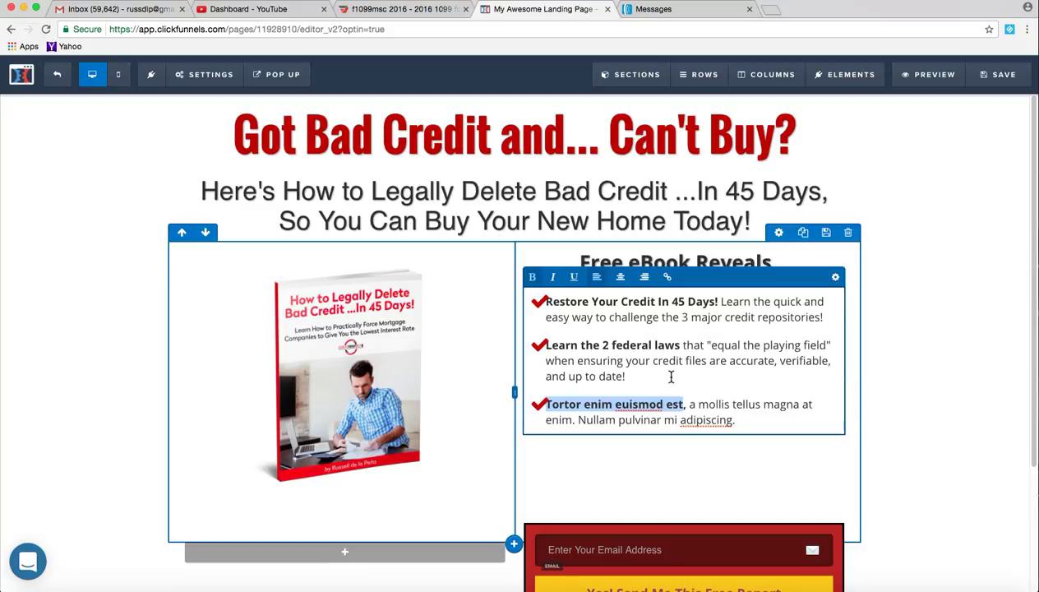
text(Get)
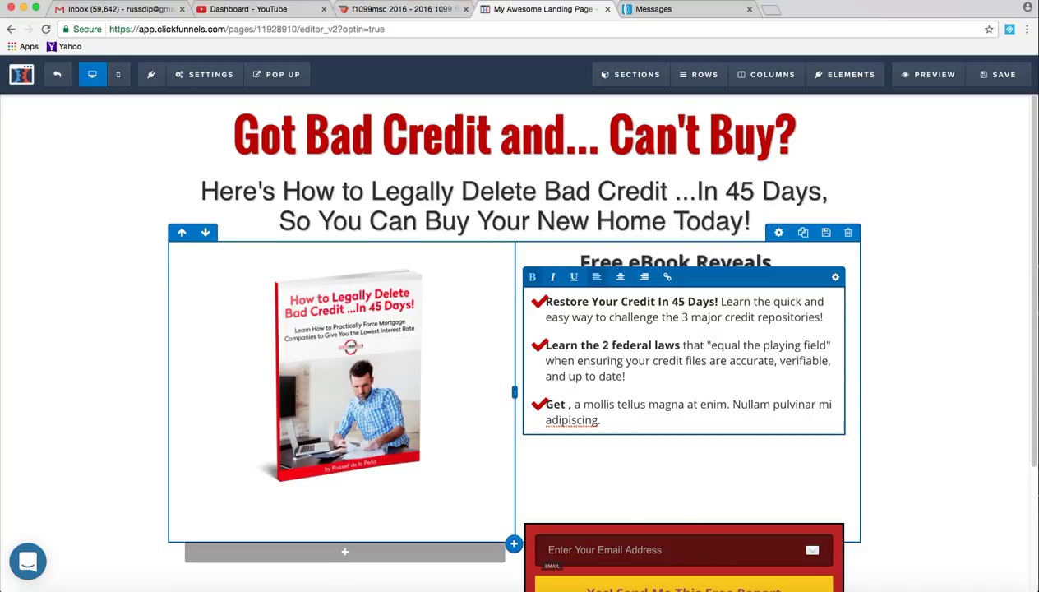
key(BackSpace)
key(BackSpace)
key(BackSpace)
key(BackSpace)
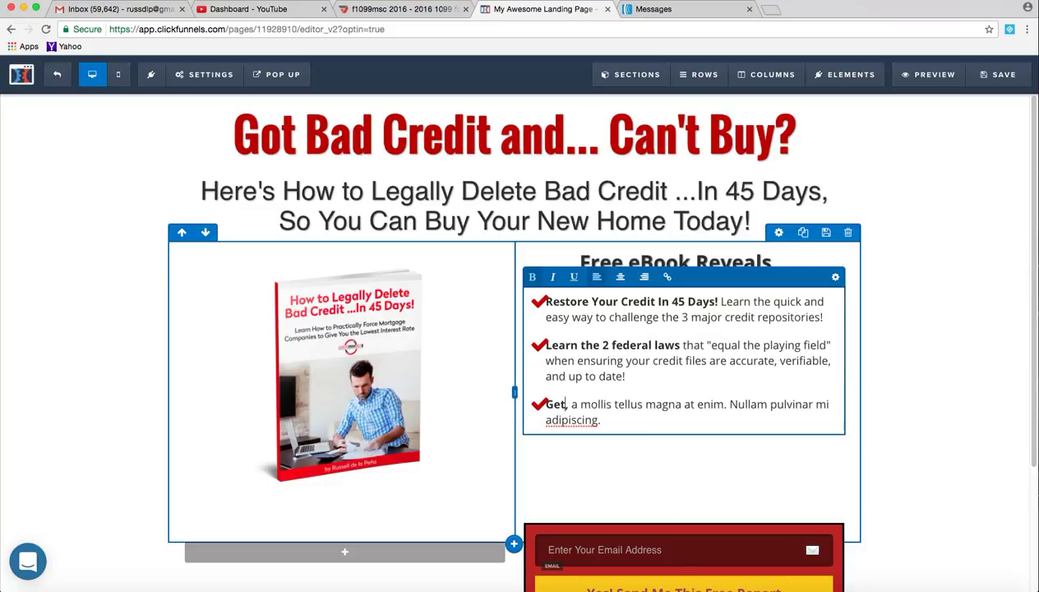
text(Learn )
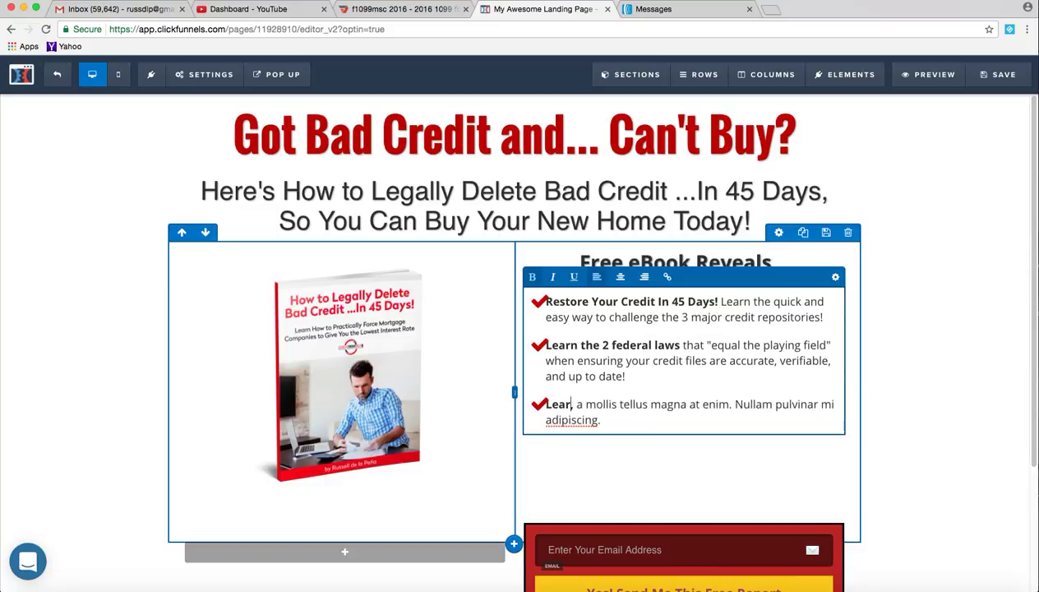
text(How )
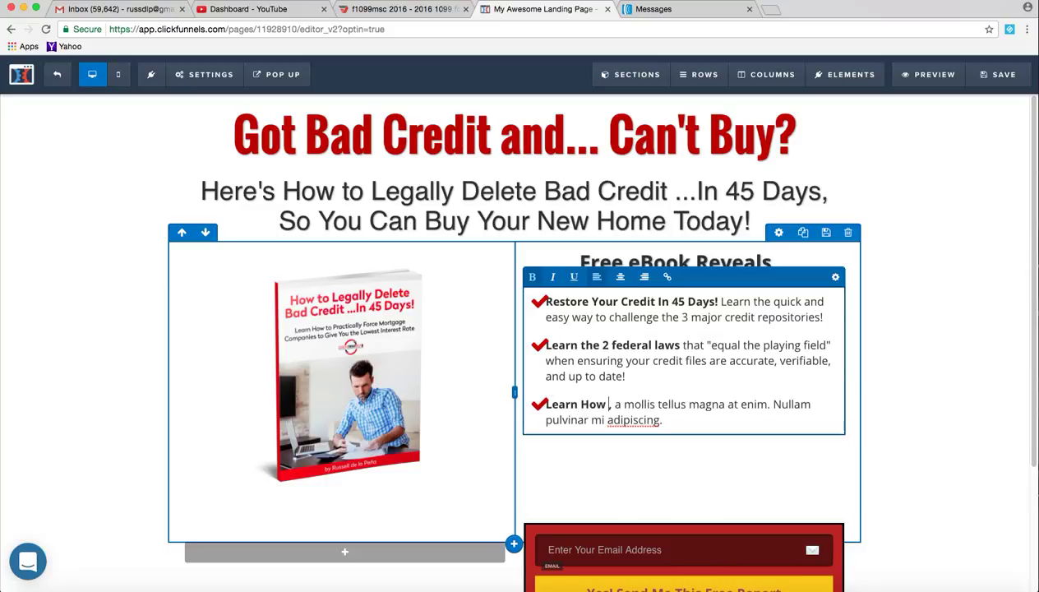
text(to Prac)
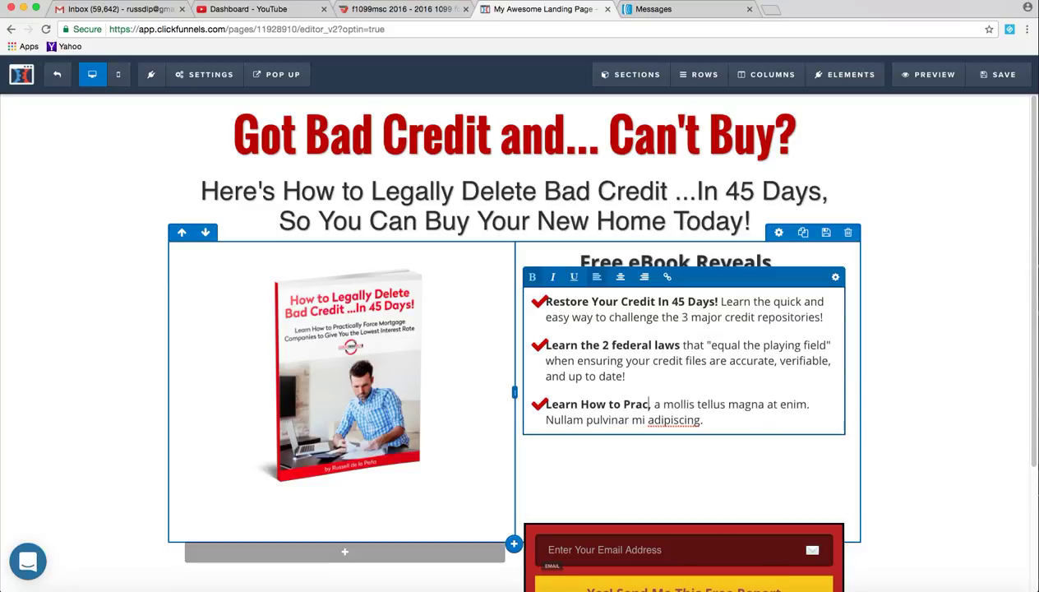
text(tically Force)
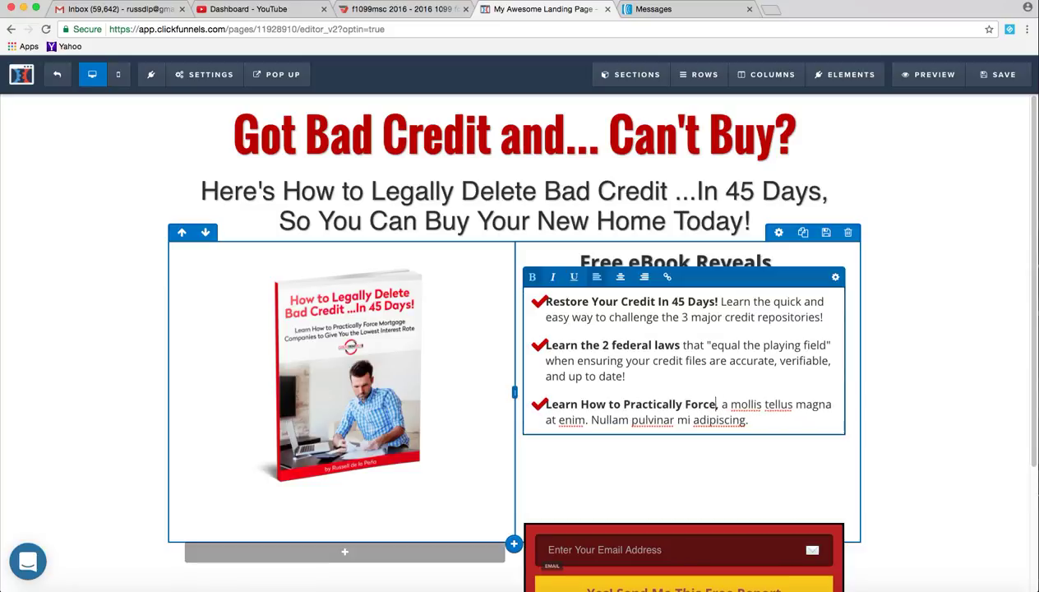
text( Mortage)
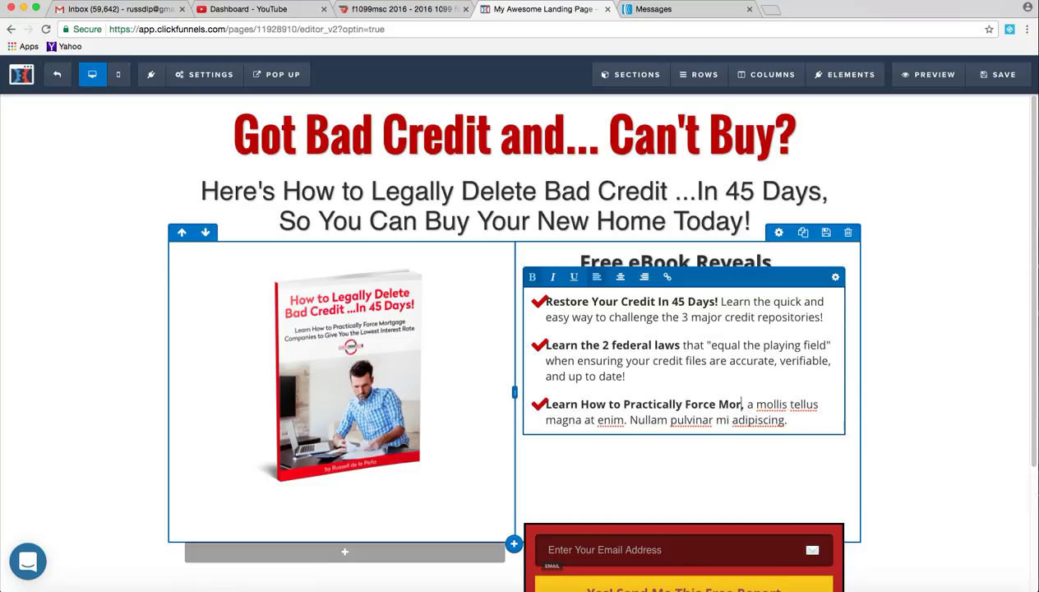
key(BackSpace)
key(BackSpace)
key(BackSpace)
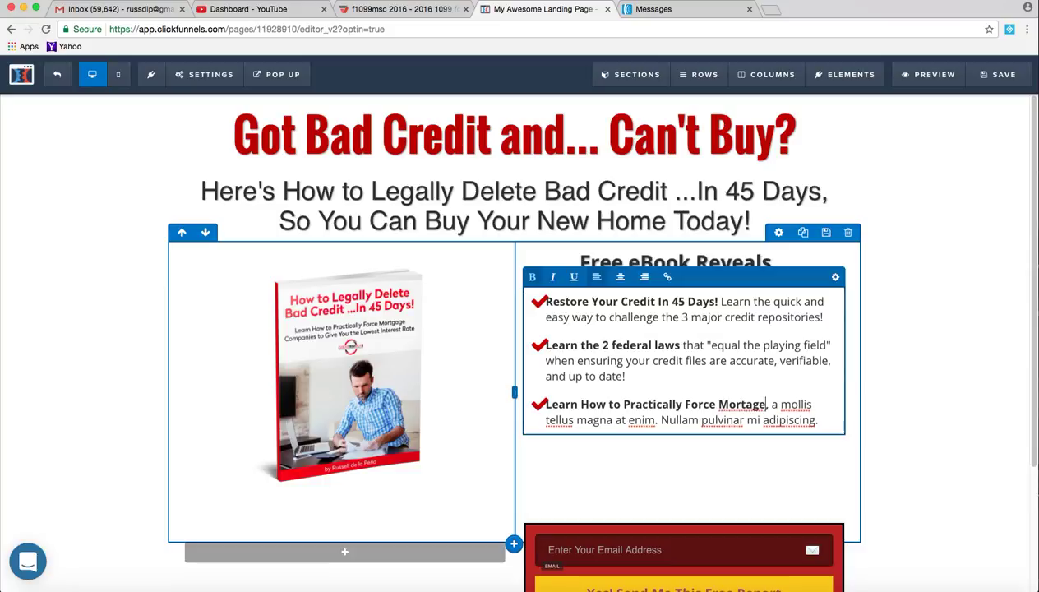
text(gage Companies)
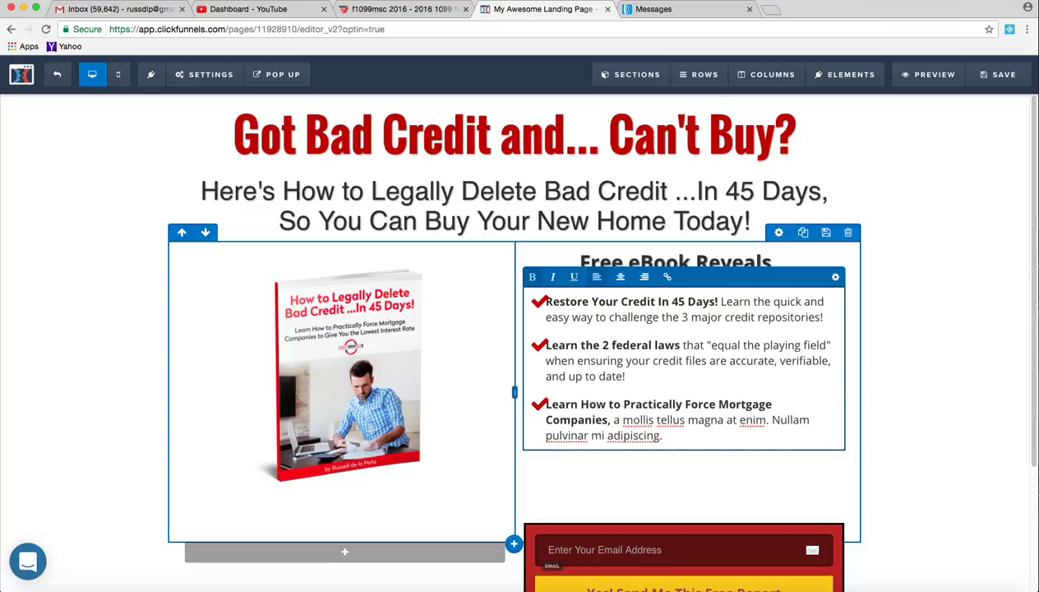
Continue the third bullet after "Mortgage Companies" with "to Give You the Lowest Interest Rate".
text( to )
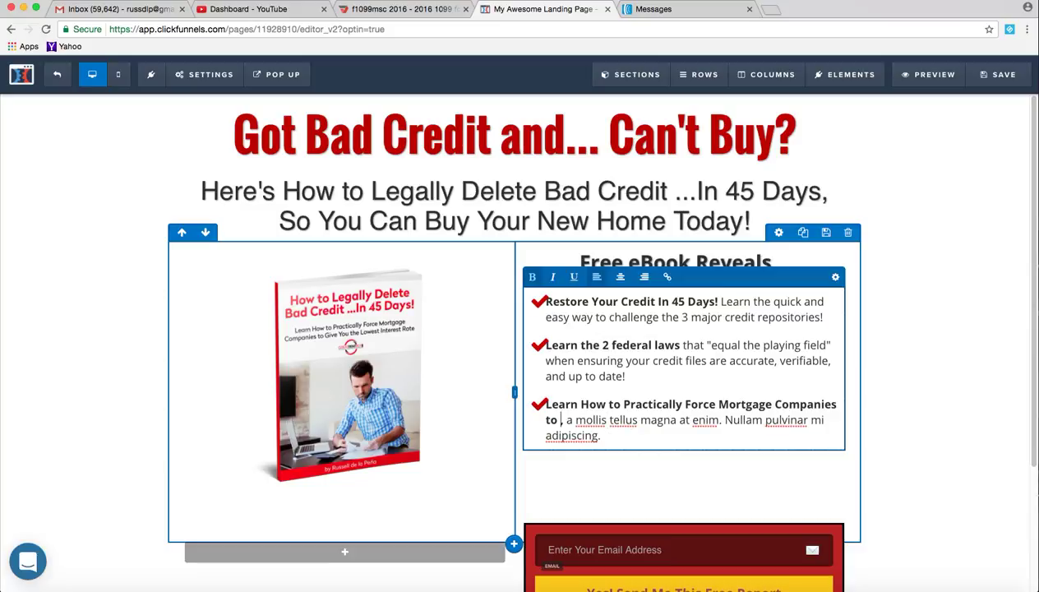
text(Give You the)
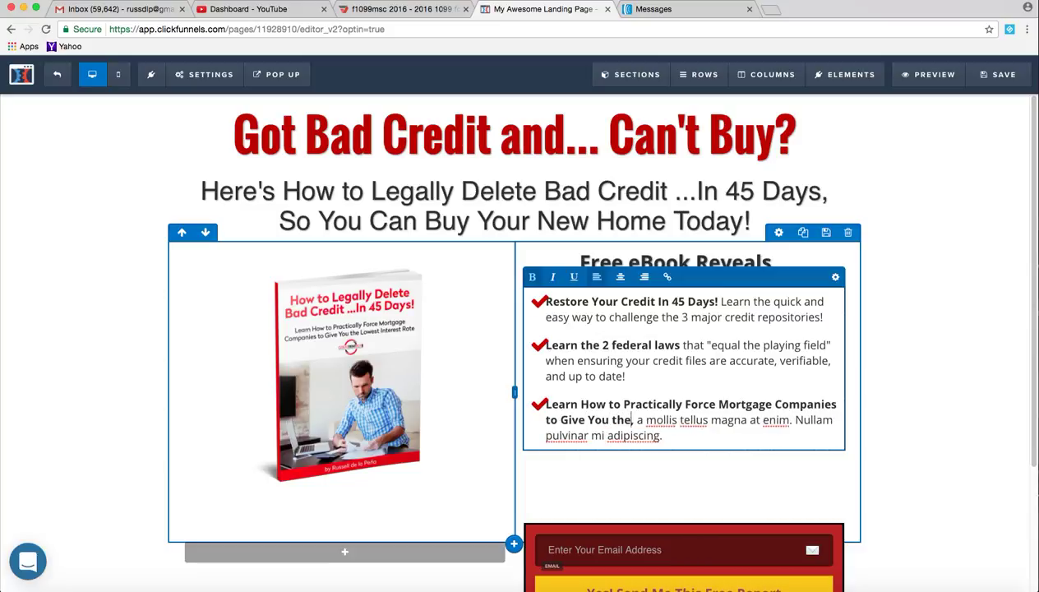
text( Lowest In)
key(BackSpace)
key(BackSpace)
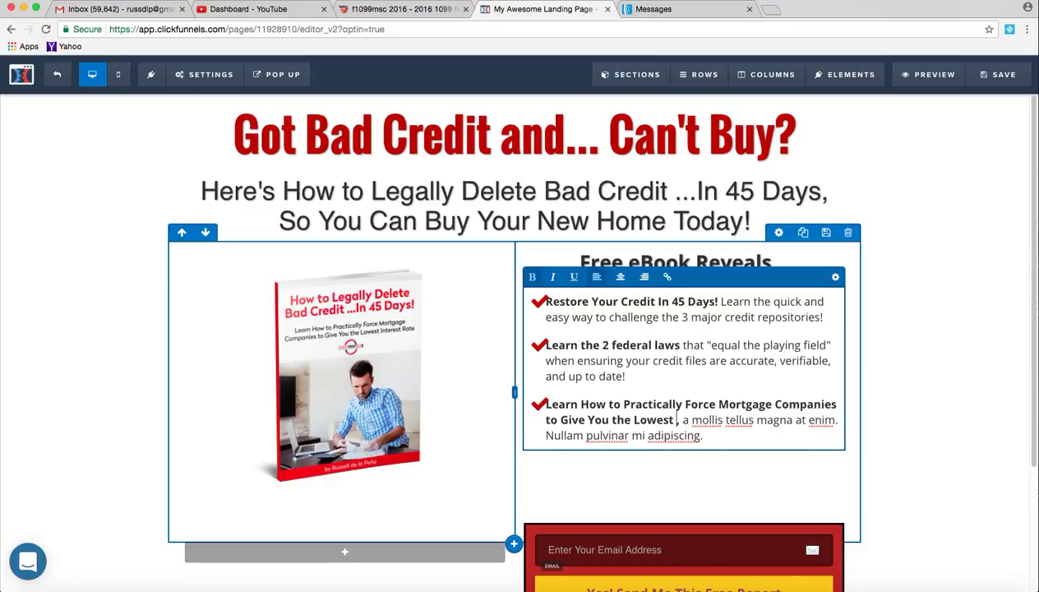
text(Interest)
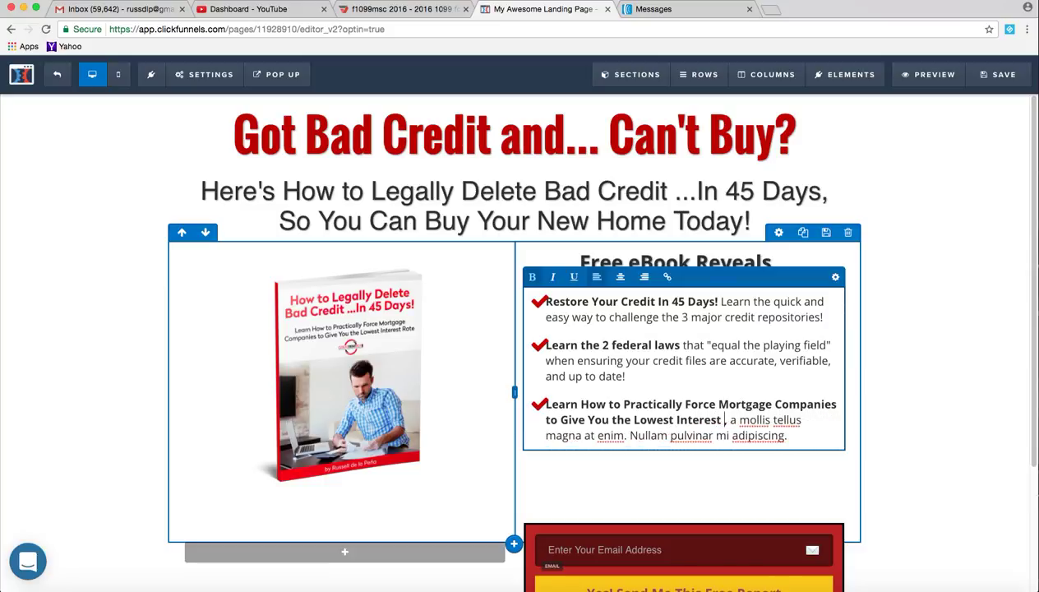
text( Rate,)
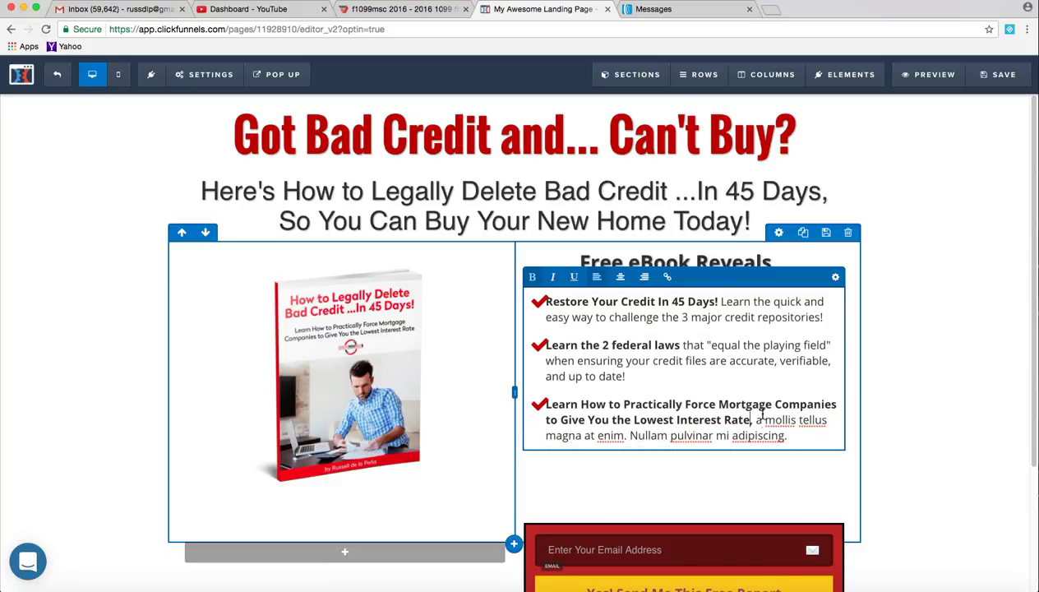
Delete the third bullet's leftover placeholder text and end the sentence with "Every Time.".
key(Delete)
shift+click(787, 436)
key(BackSpace)
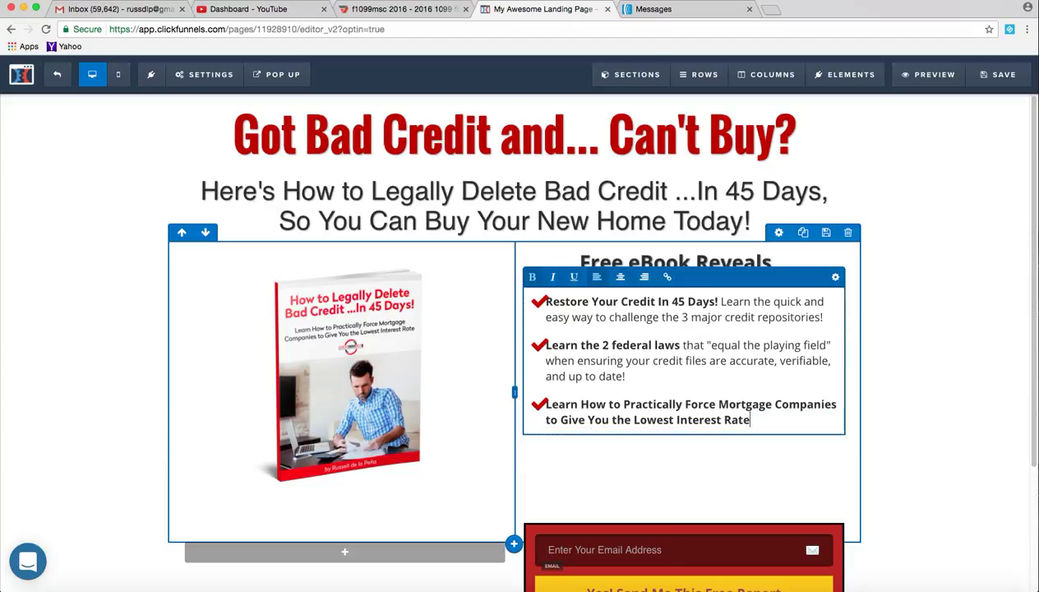
text(Everytime.)
key(BackSpace)
key(BackSpace)
key(BackSpace)
key(BackSpace)
key(BackSpace)
text(Time.)
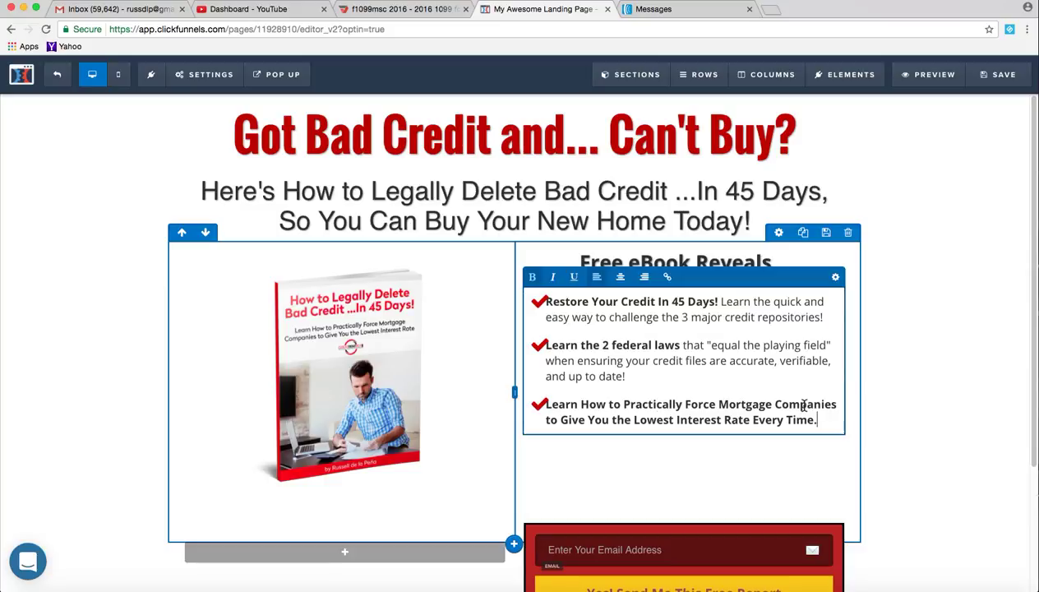
Change the words "Give", "You" and "Lowest" in the third bullet to lowercase initials.
click(567, 421)
key(BackSpace)
text(g)
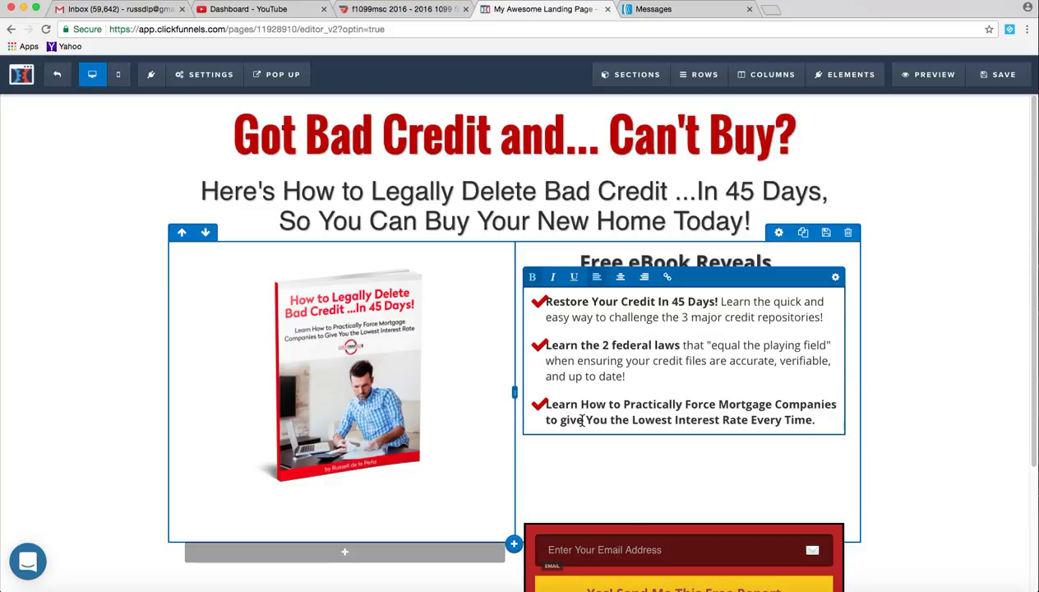
click(591, 421)
key(BackSpace)
text(y)
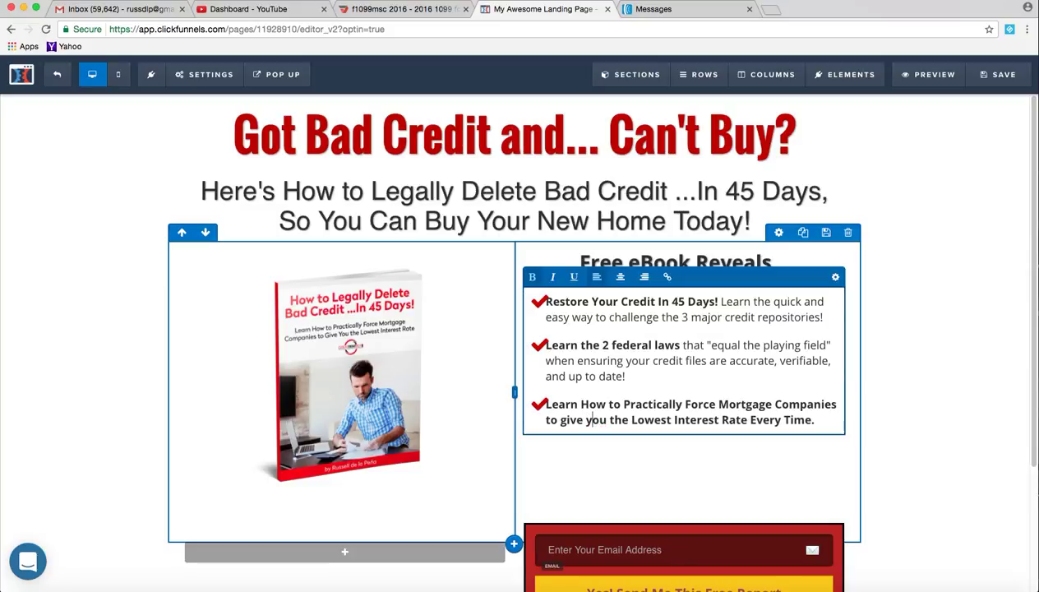
click(634, 420)
key(BackSpace)
text(l)
key(BackSpace)
text(l)
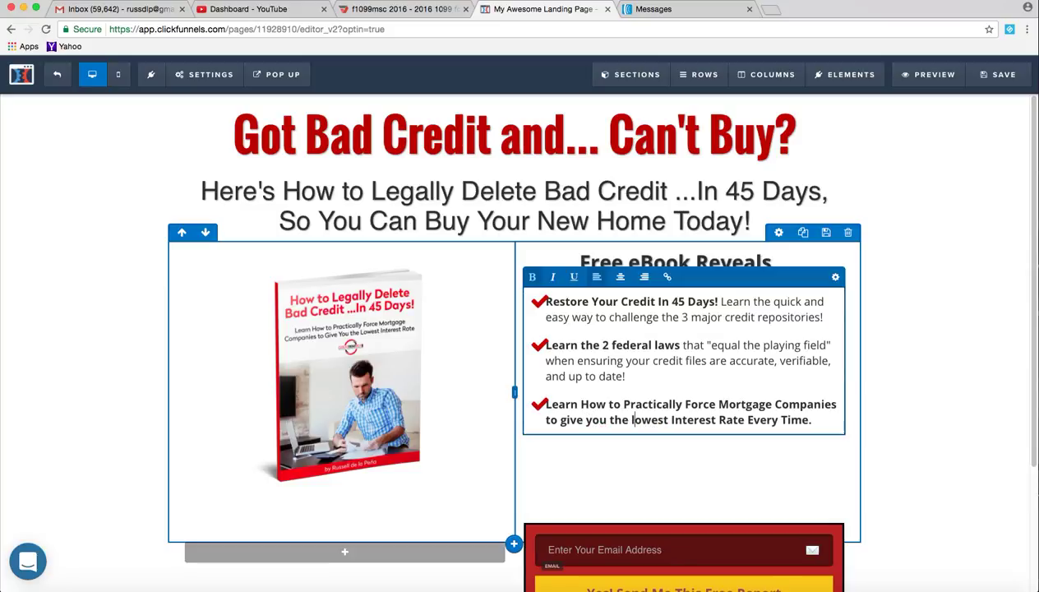
Change the words "Interest", "Rate", "Every" and "Time" in the third bullet to lowercase initials.
click(672, 419)
key(BackSpace)
text(i)
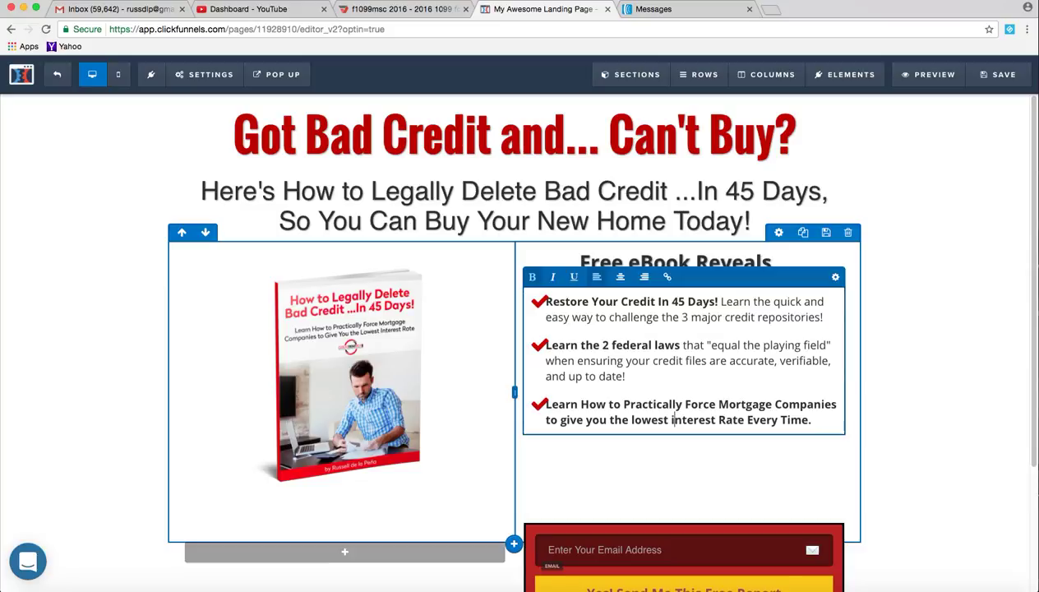
click(723, 419)
key(BackSpace)
text(r)
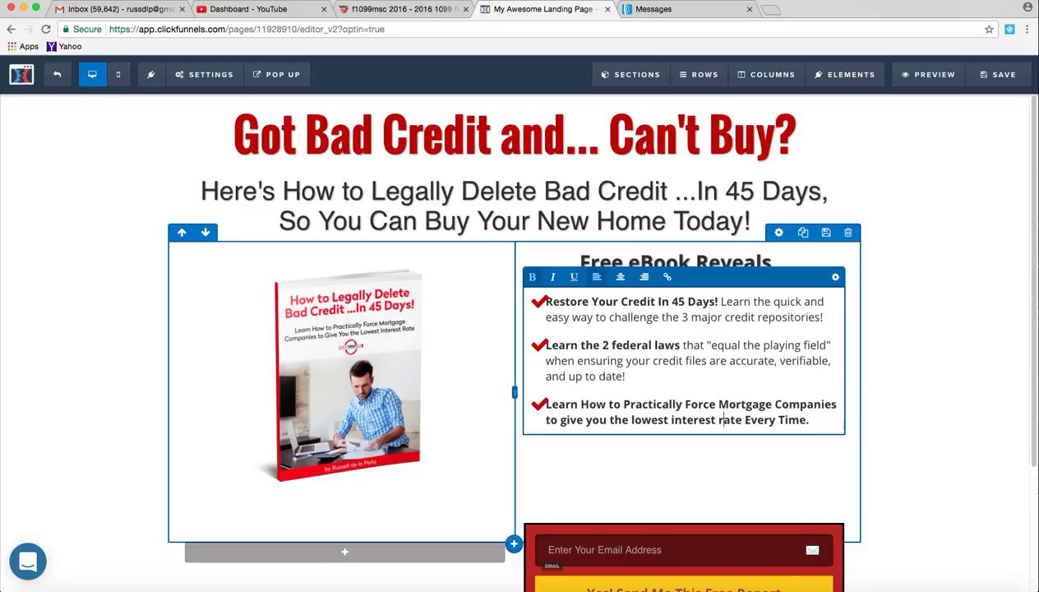
click(745, 419)
key(BackSpace)
text(e)
click(784, 419)
key(BackSpace)
text(t)
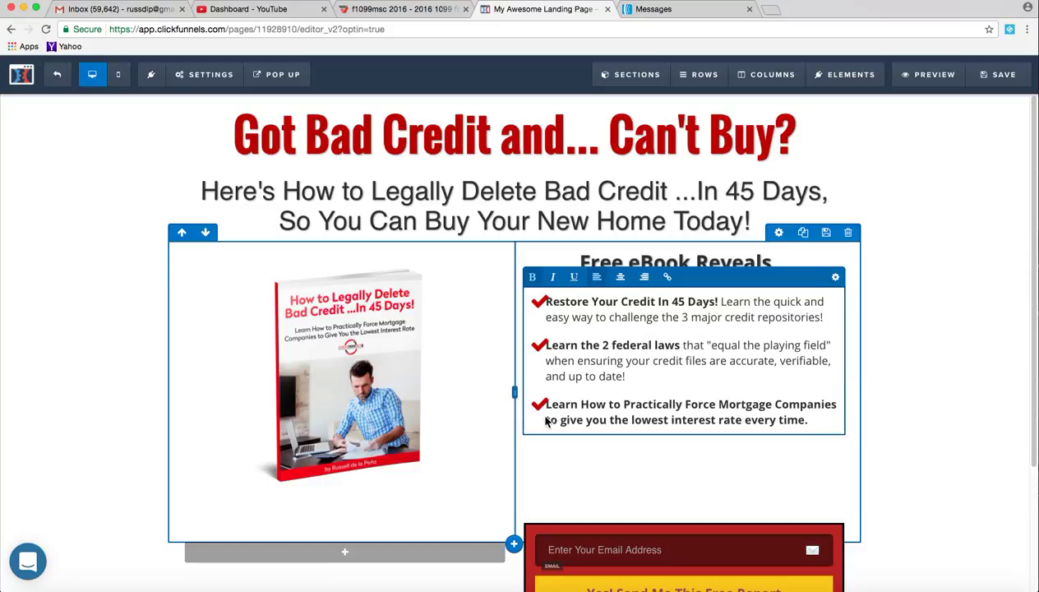
Remove the bold formatting from "to give you the lowest interest rate every time." in the third bullet.
drag(807, 420, 546, 419)
click(531, 278)
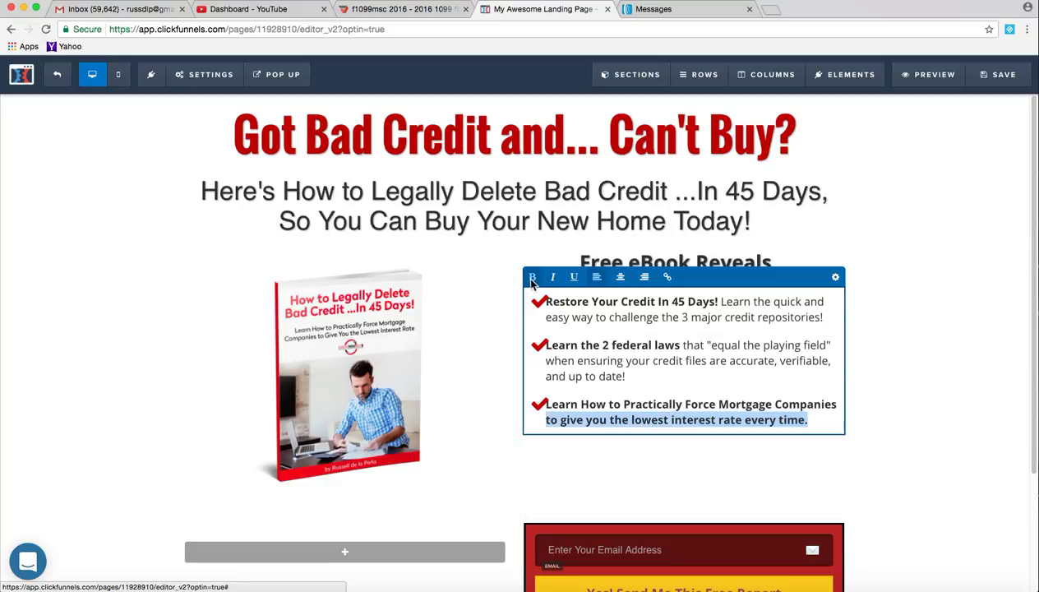
click(910, 358)
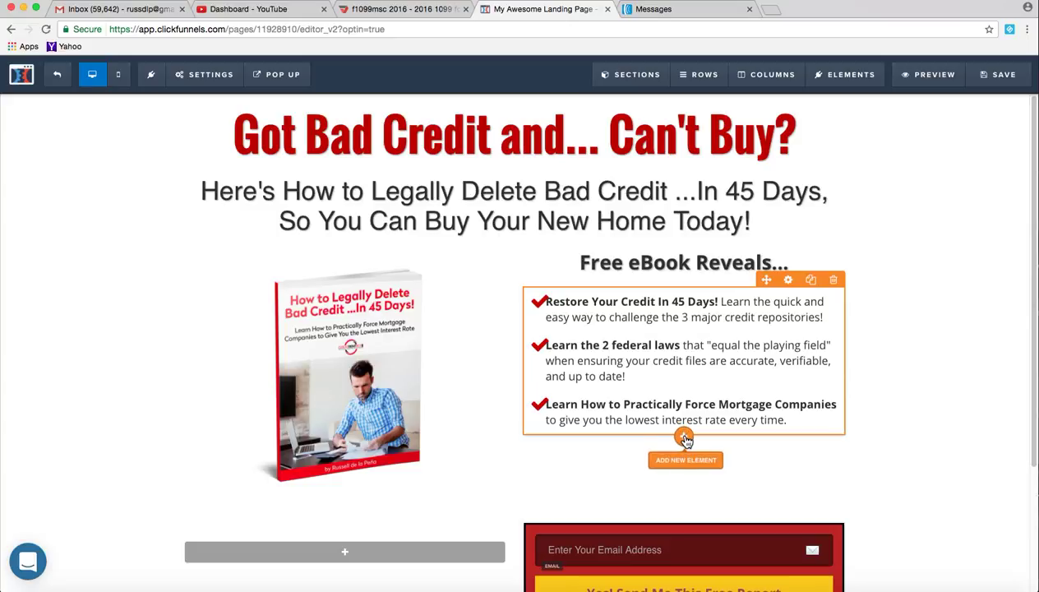
Add a small call to action headline below the bullet list with the text "Get Your Free Copy Today!".
click(685, 438)
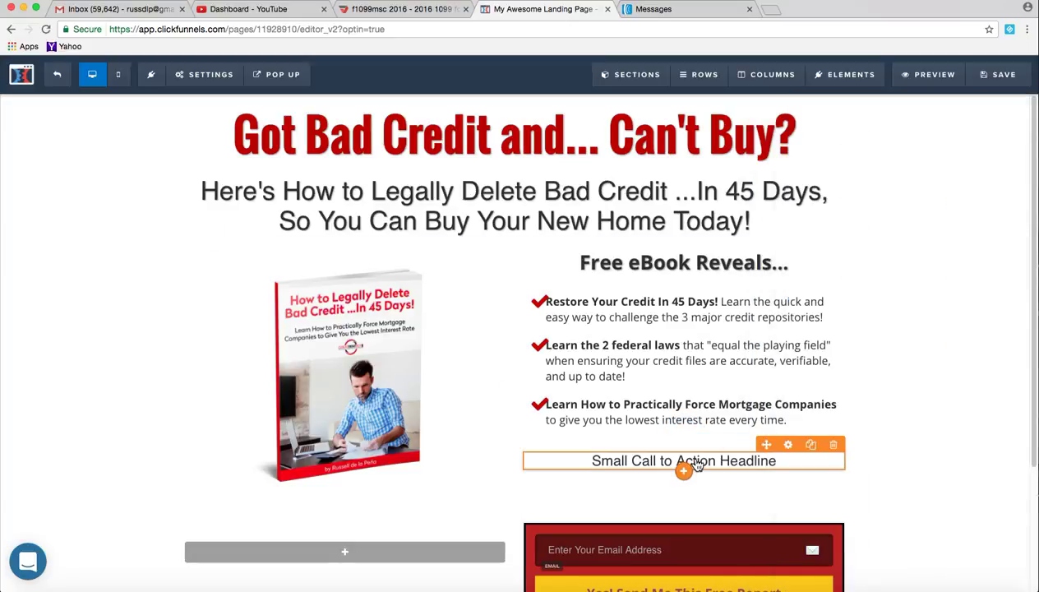
click(697, 462)
double_click(696, 461)
triple_click(696, 459)
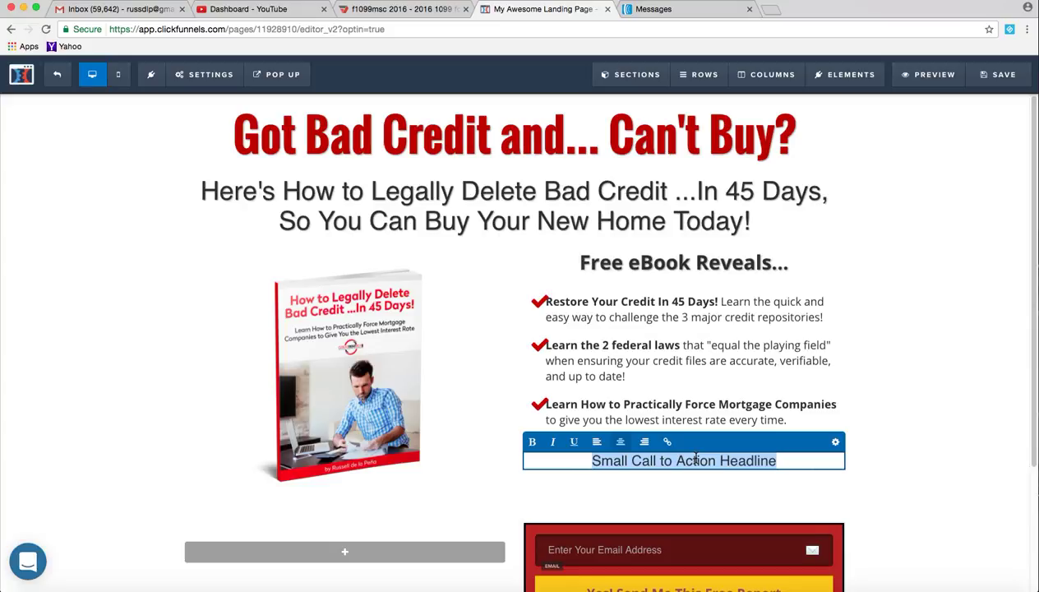
text(Get Your Fr)
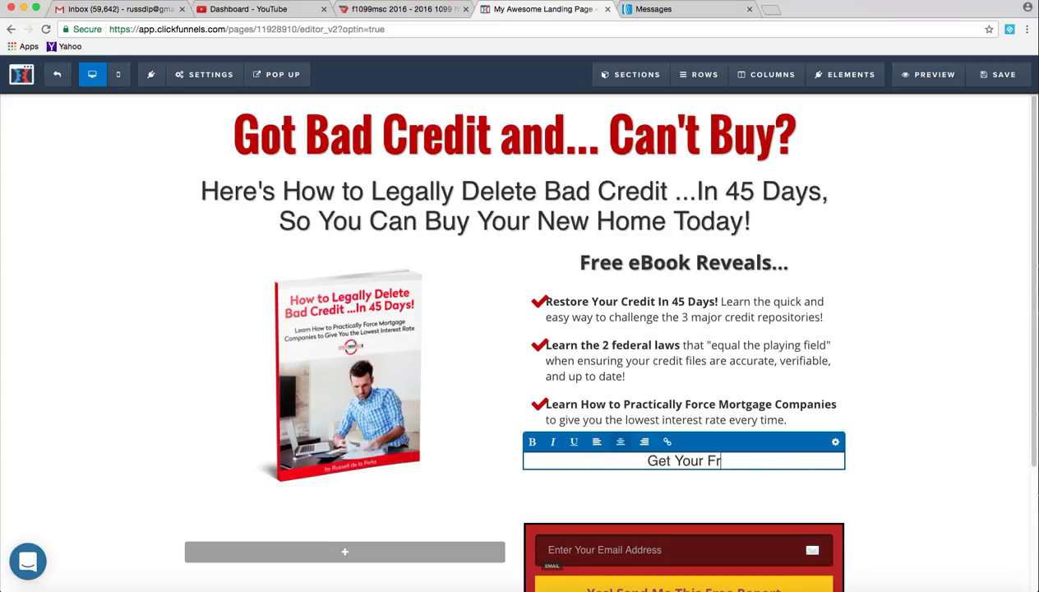
text(ee Copy Today)
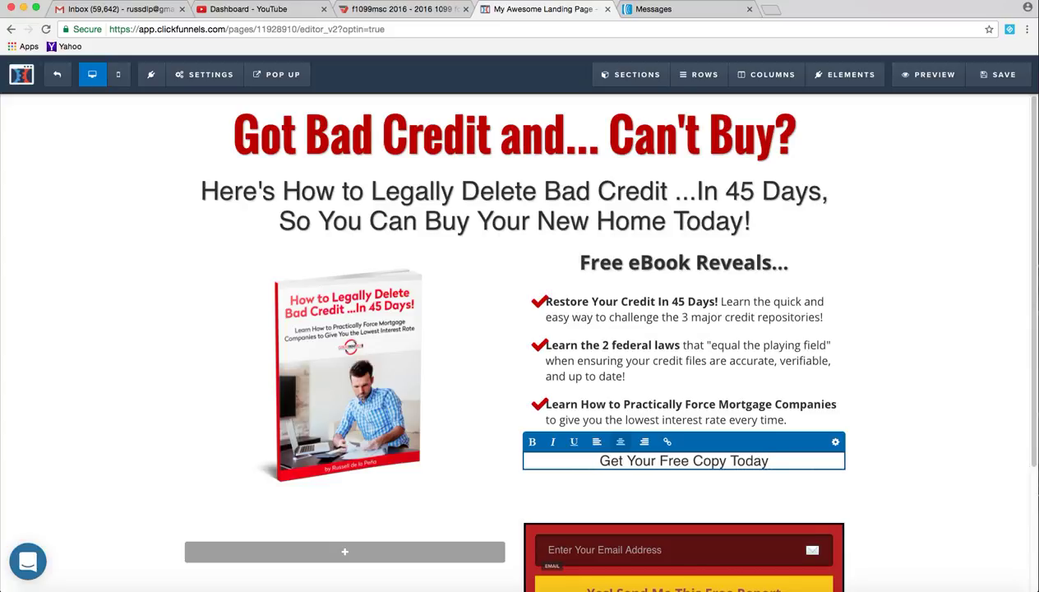
text(!)
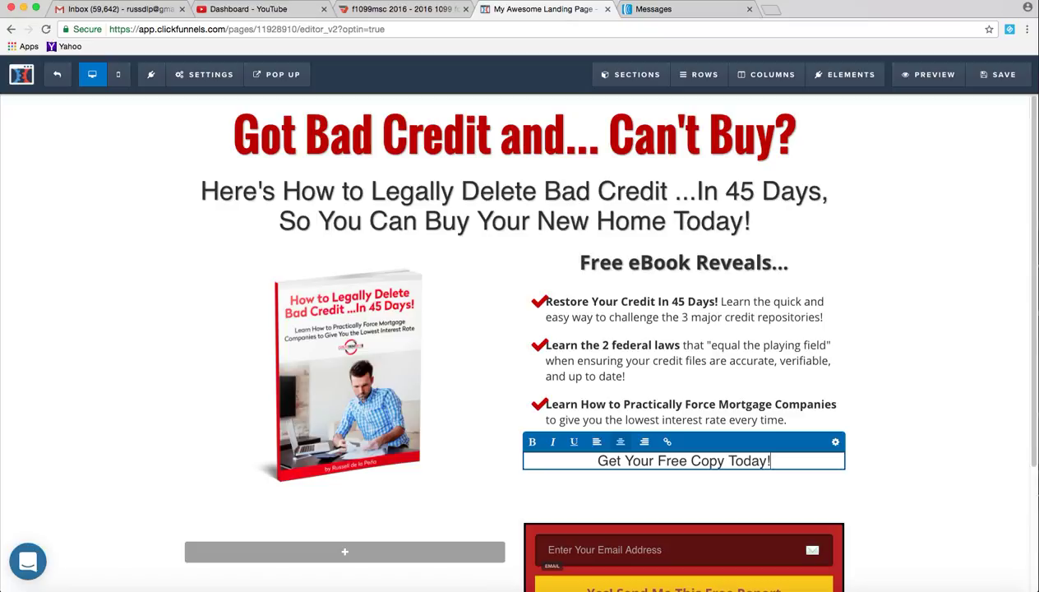
click(916, 432)
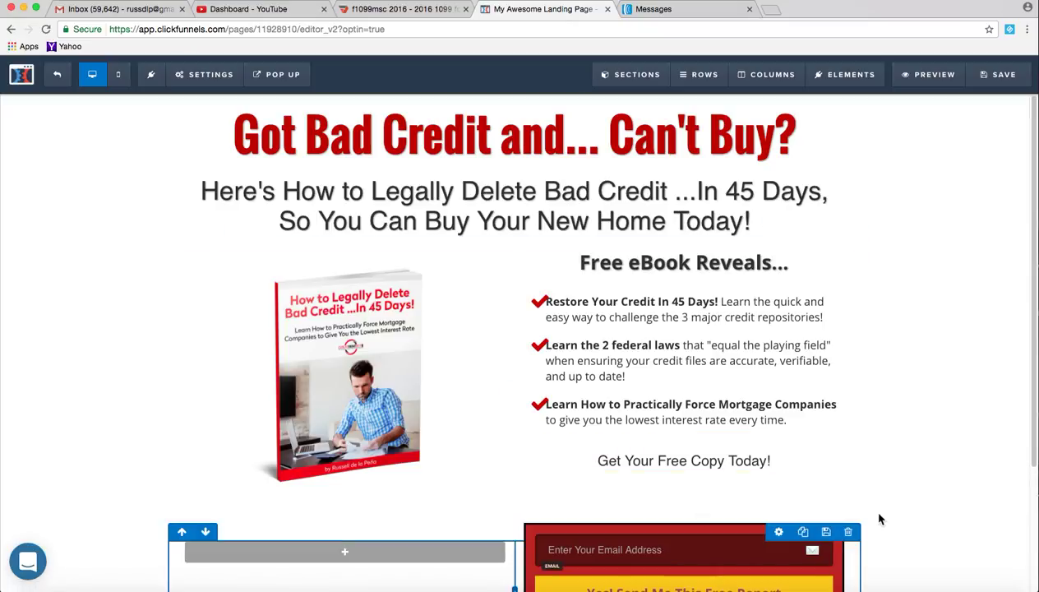
Delete the two-column row containing the red email form with the "Yes! Send Me This Free Report" button.
click(779, 534)
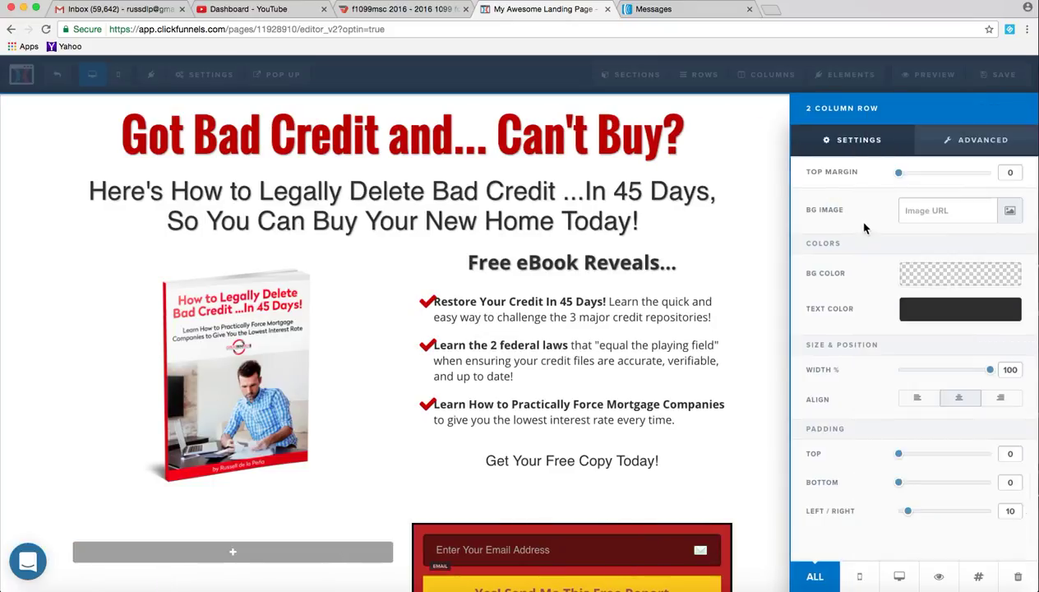
click(665, 491)
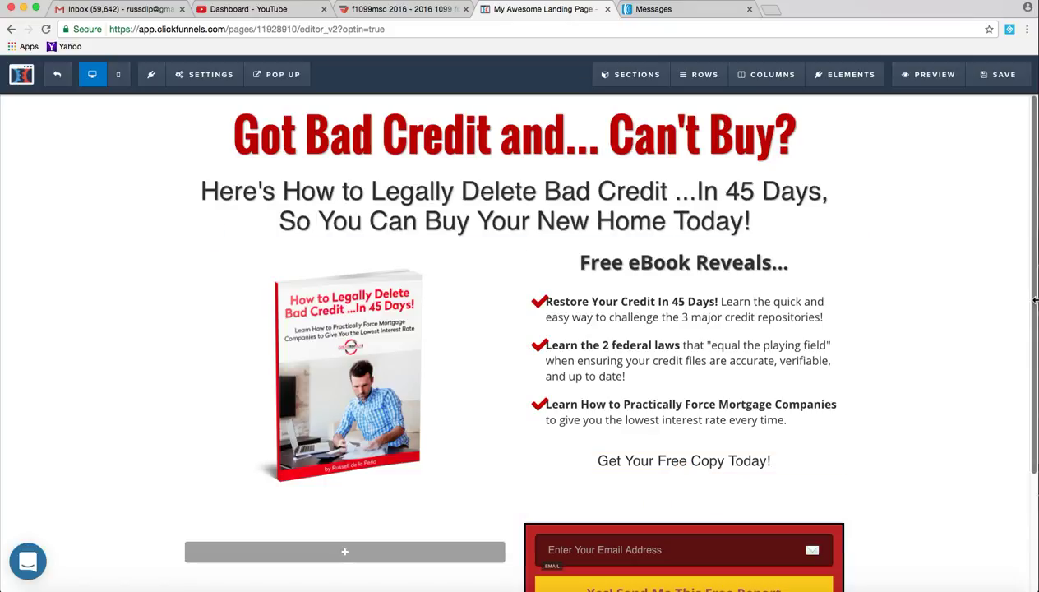
scroll(1033, 329, down, 3)
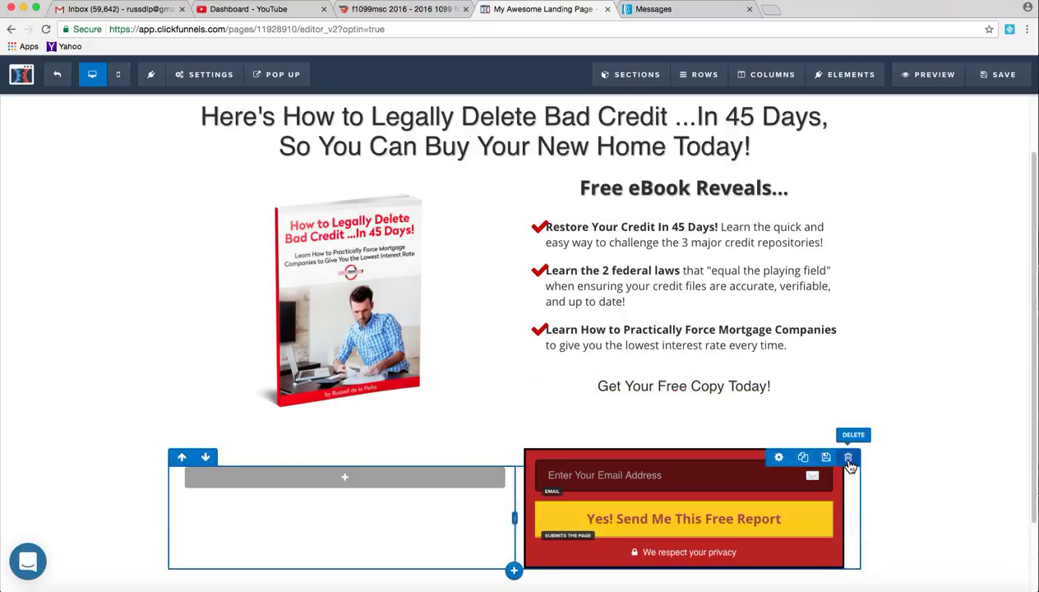
click(849, 459)
click(614, 209)
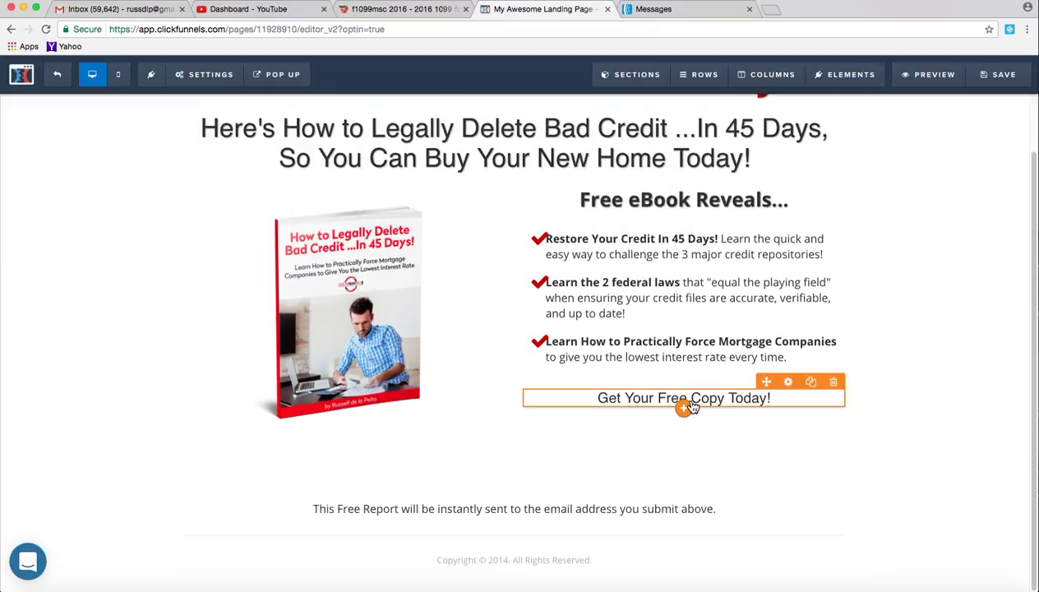
Add an input field below the "Get Your Free Copy Today!" sub-headline and make the sub-headline bold.
click(685, 411)
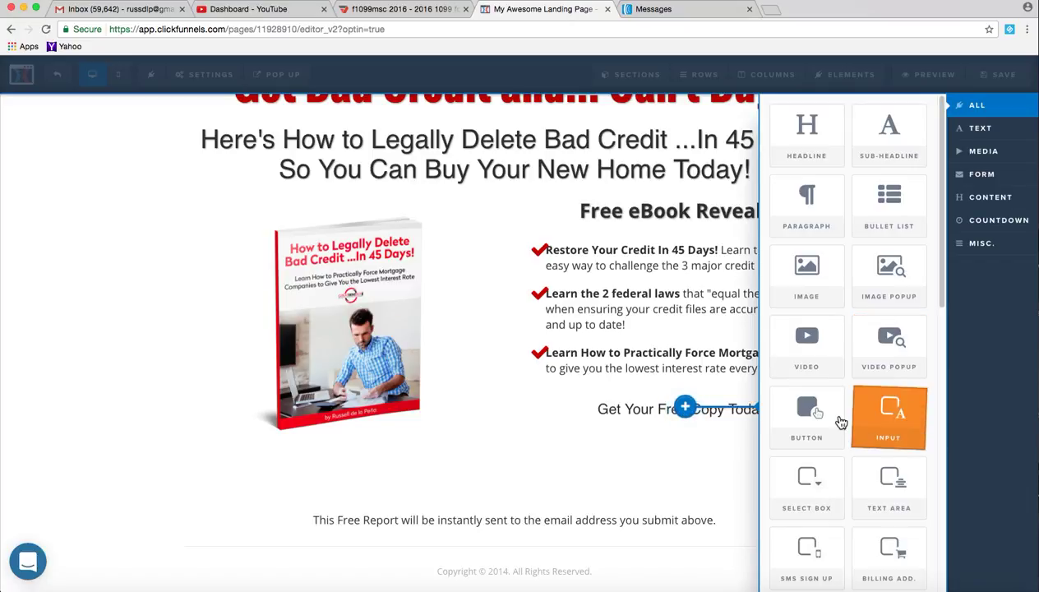
drag(887, 415, 761, 420)
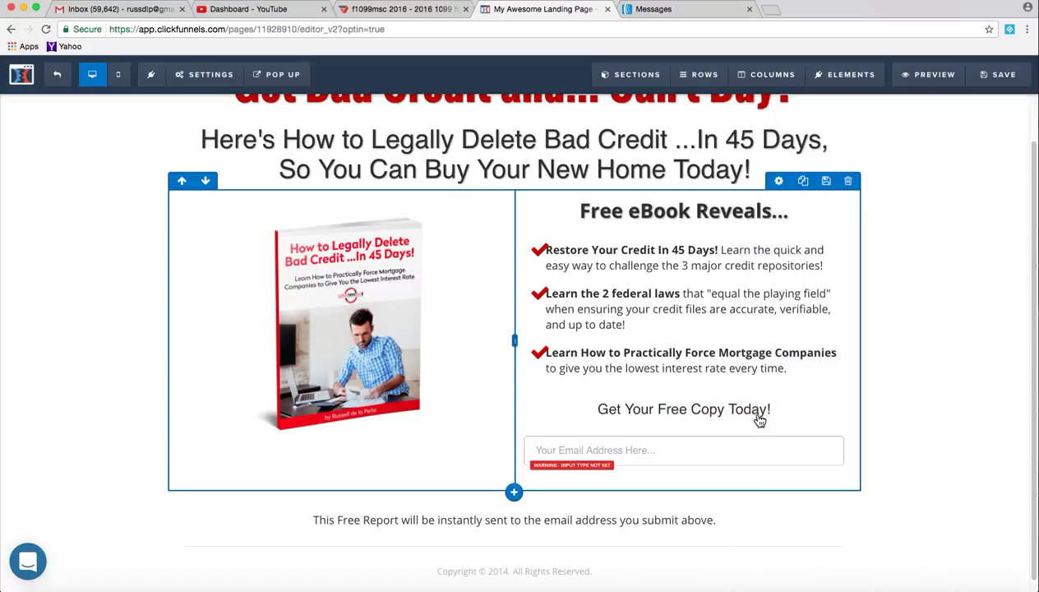
click(733, 411)
key(ctrl+a)
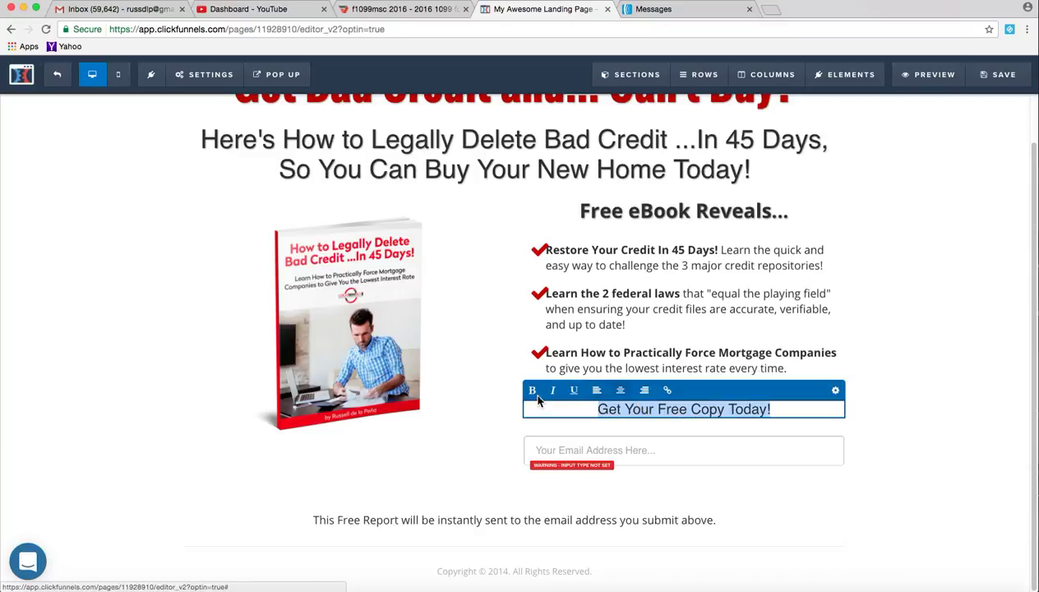
click(532, 390)
click(872, 413)
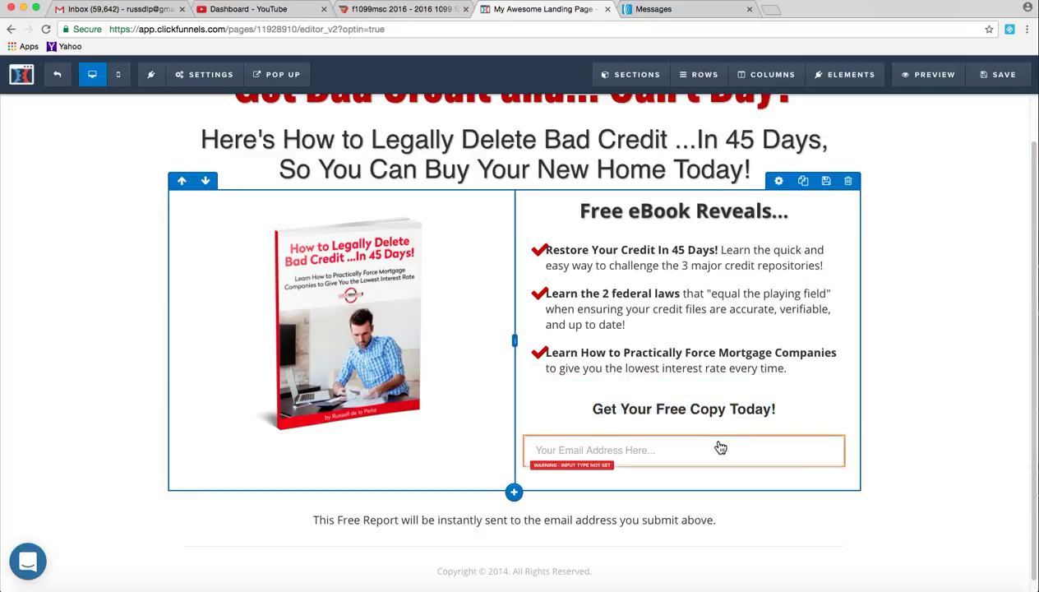
Add a button element directly below the new email input field.
mouse_move(801, 453)
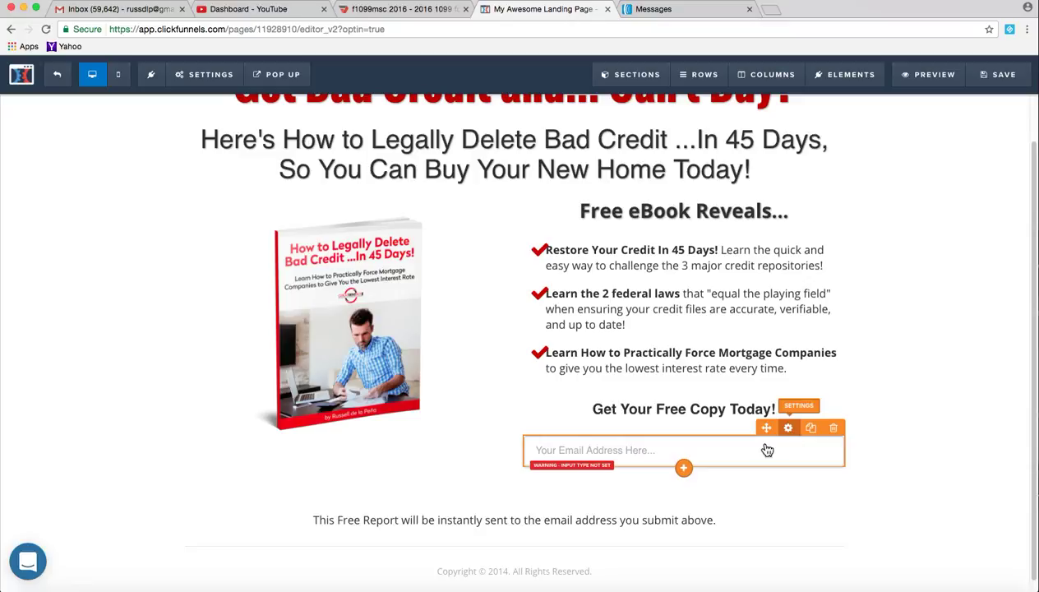
click(684, 471)
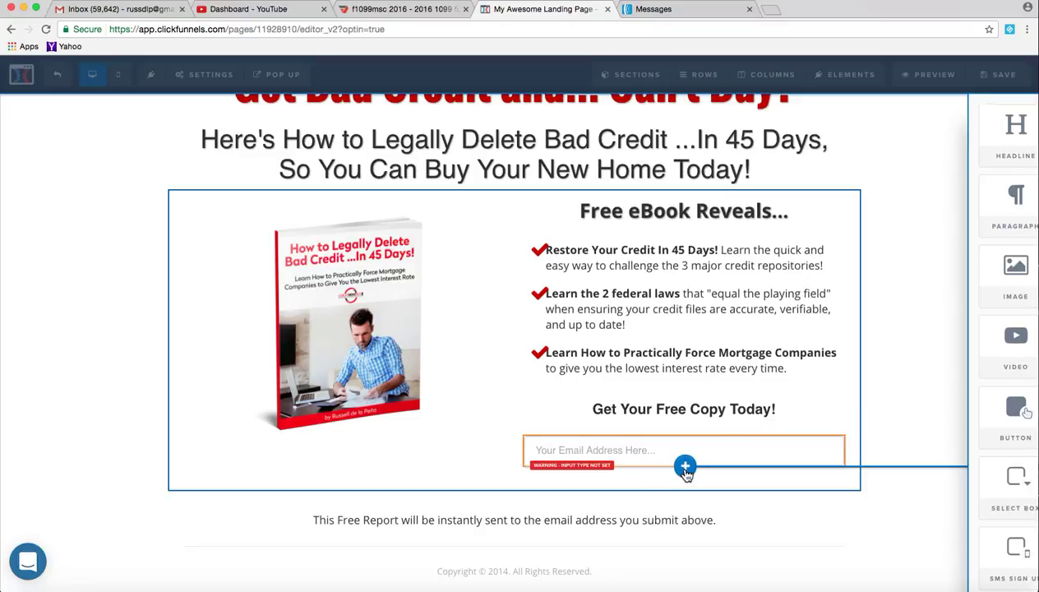
click(806, 415)
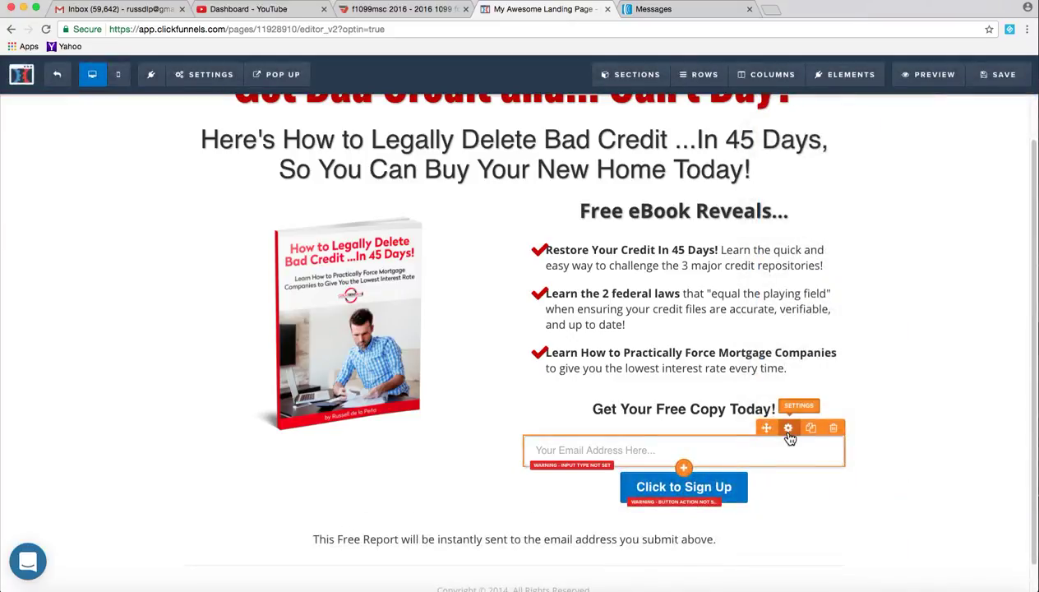
Set the new input field's type to Email and give the field an envelope icon.
click(787, 431)
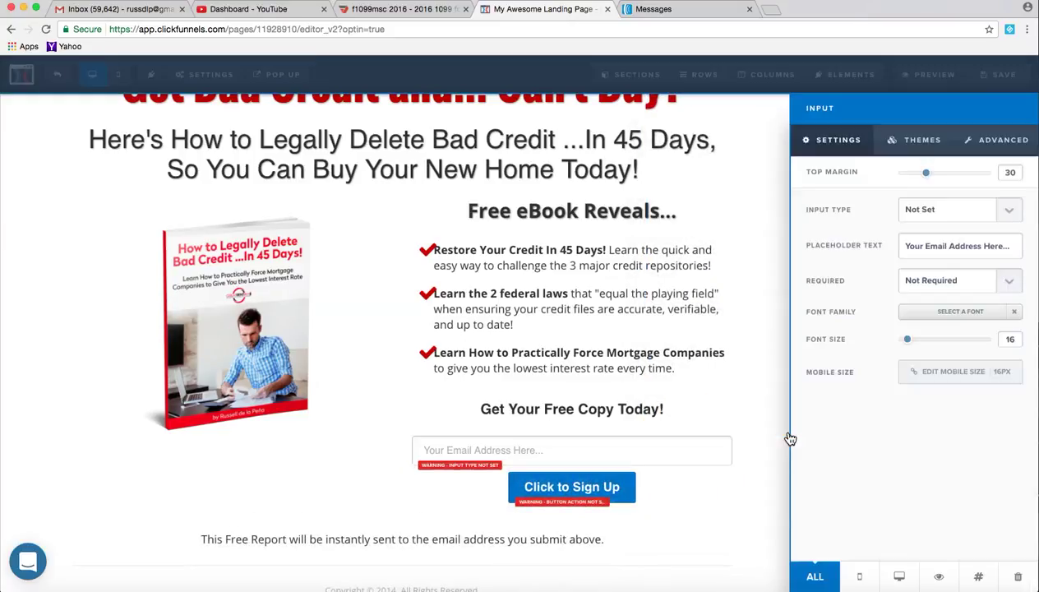
click(987, 210)
click(956, 255)
click(998, 153)
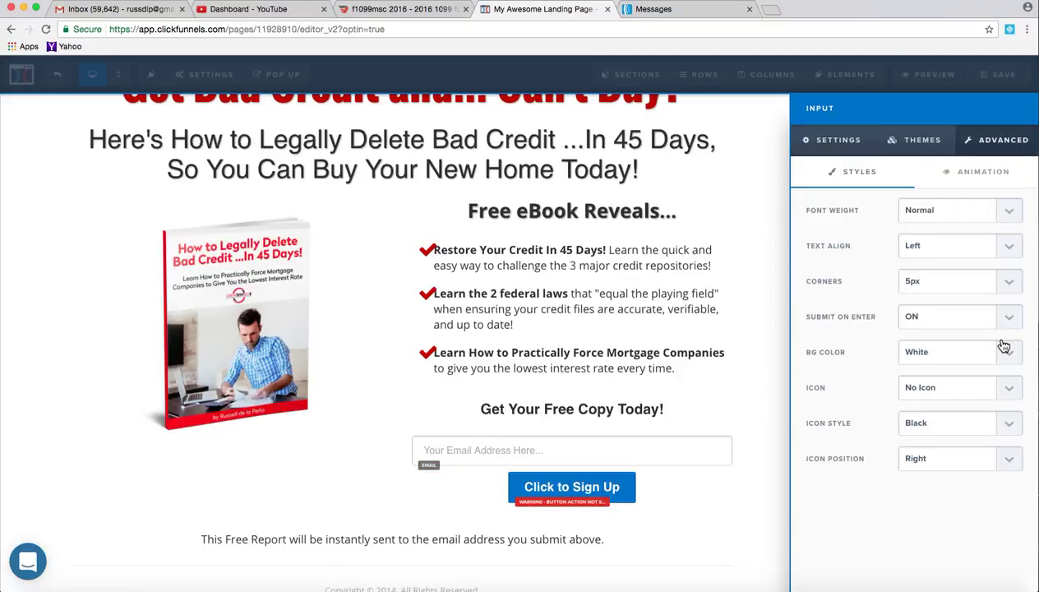
click(1004, 393)
click(927, 399)
Change the sign-up button's text to "Click to Get Your Free Copy Now!".
click(622, 490)
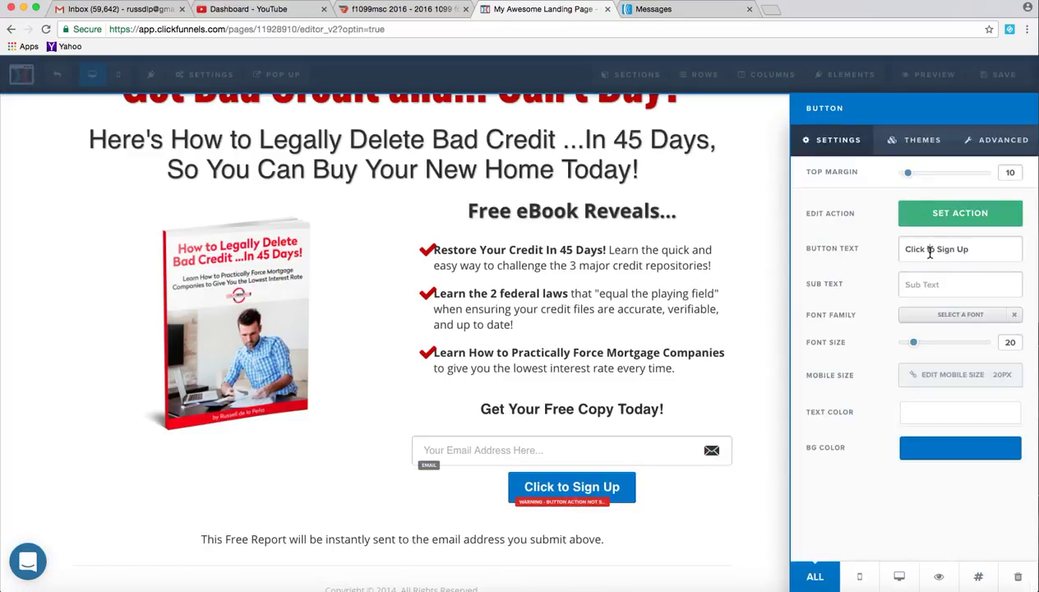
triple_click(930, 251)
text(Click)
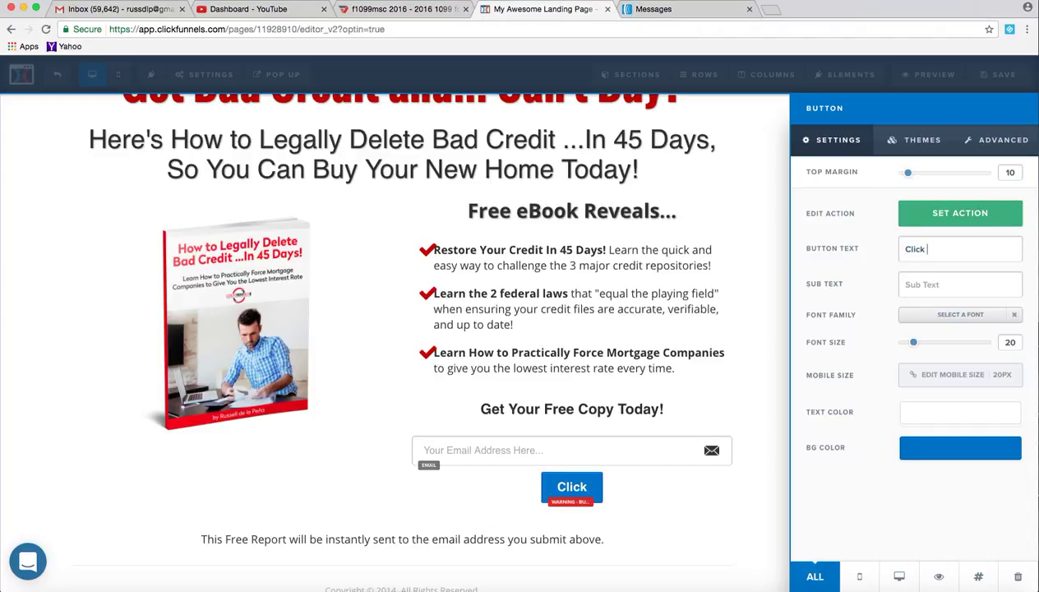
text( to Get Youy)
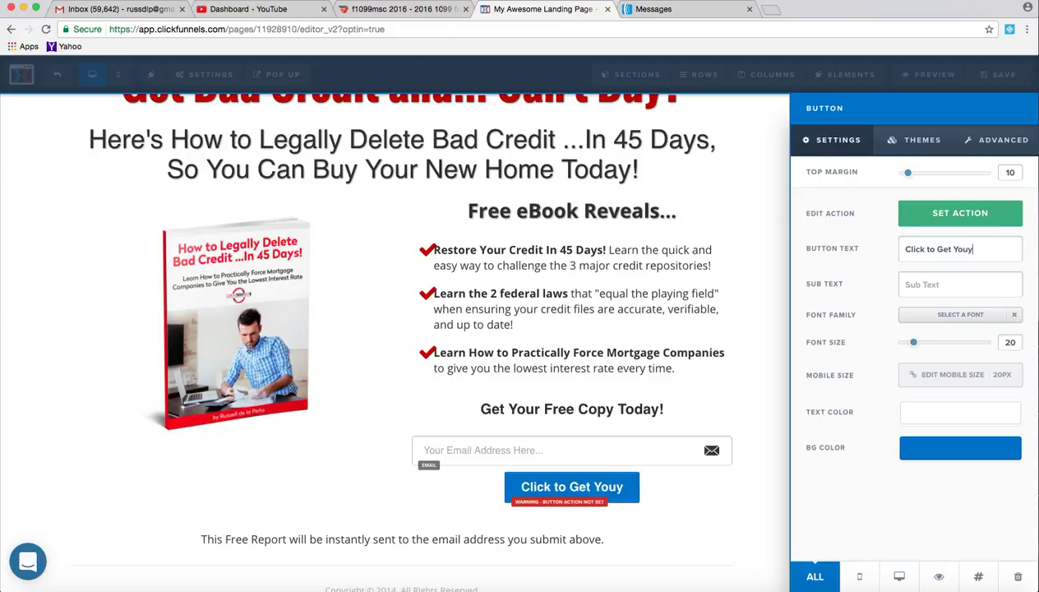
key(BackSpace)
text(r F)
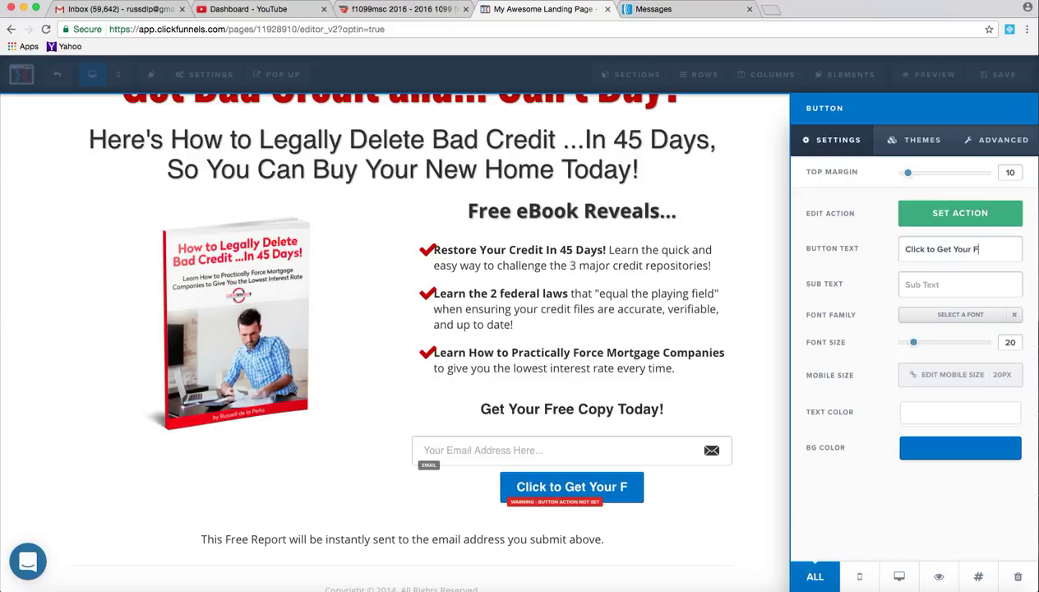
text(ree Co)
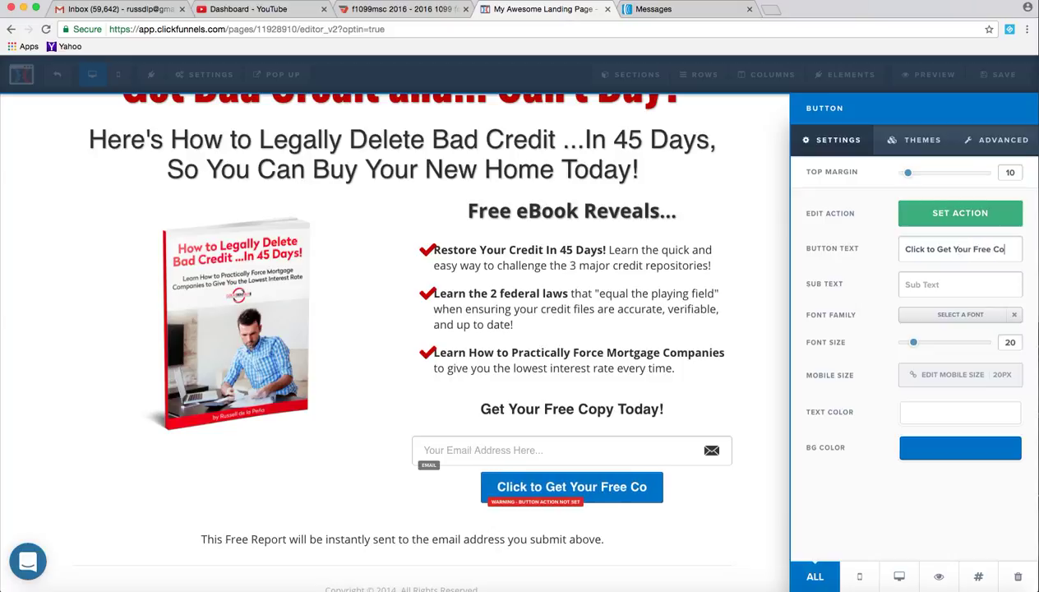
text(py Now!)
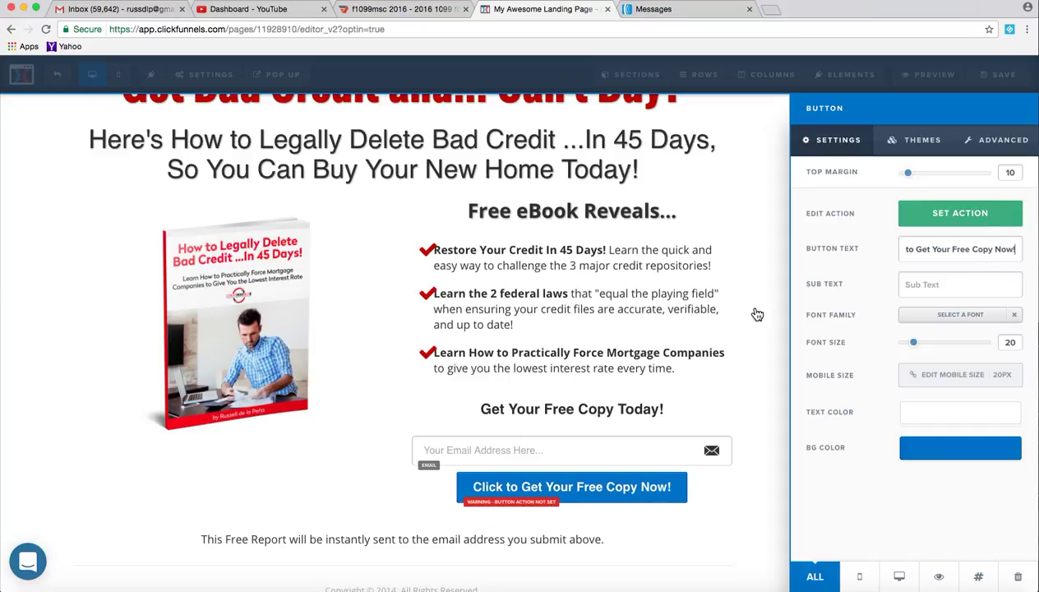
Set the sign-up button's action to Submit the Form / Page.
click(949, 214)
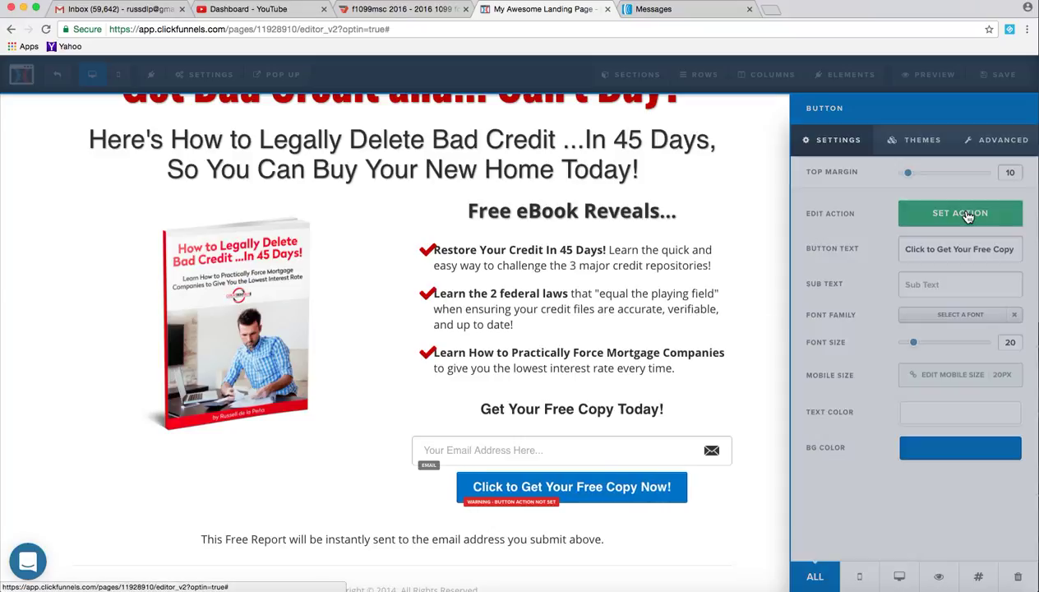
click(900, 141)
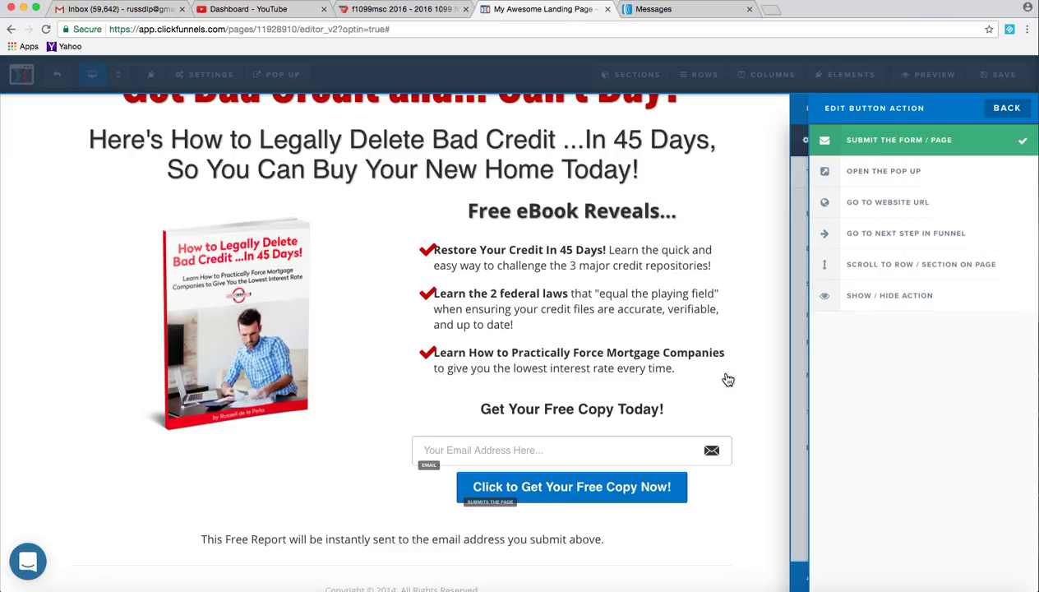
click(727, 379)
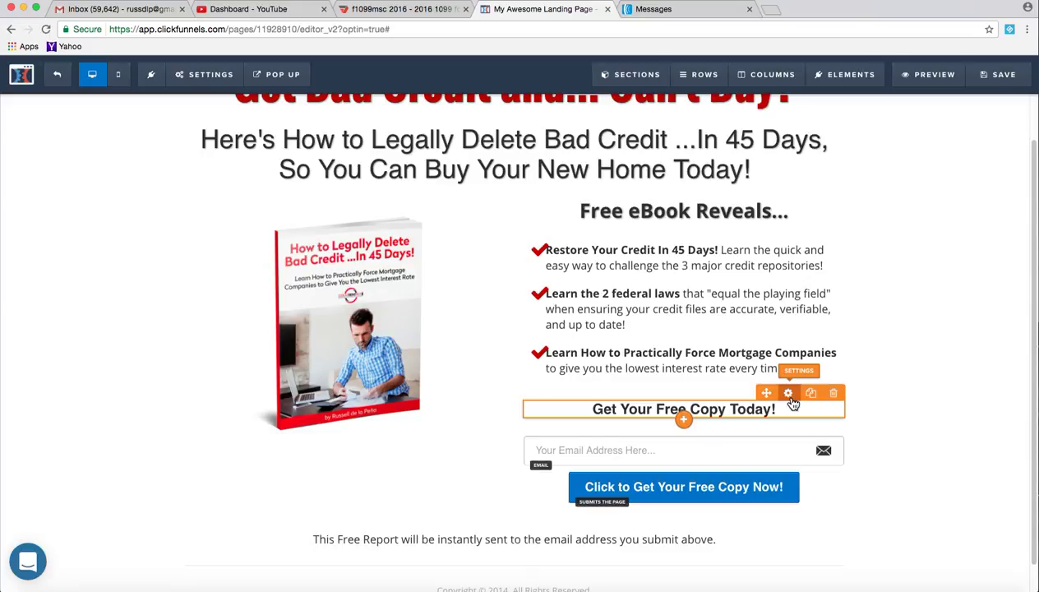
Apply a Subtle Shadow to the text of the "Get Your Free Copy Today!" sub-headline.
click(789, 394)
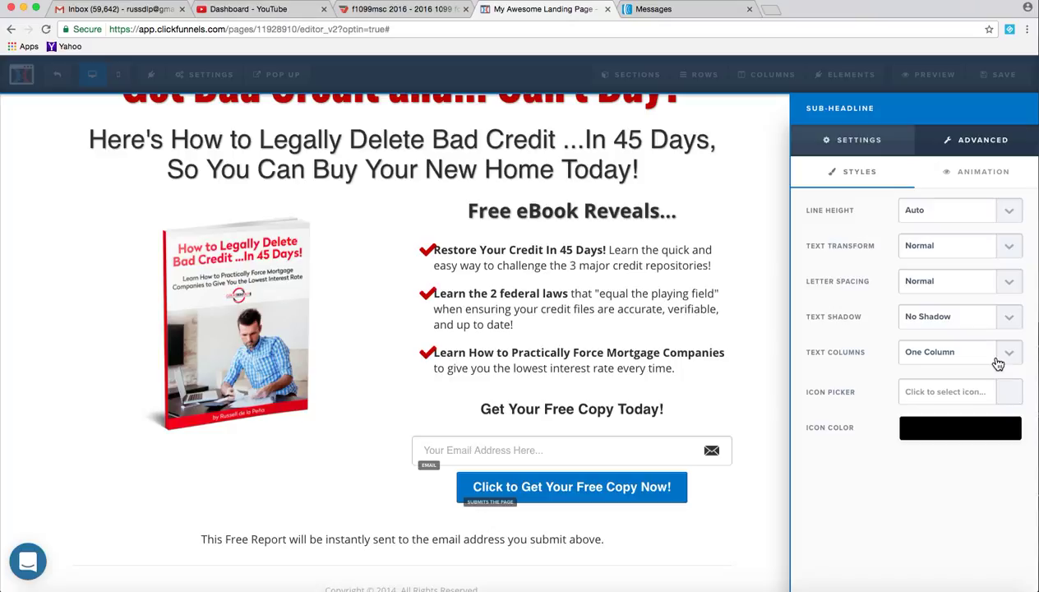
click(1005, 320)
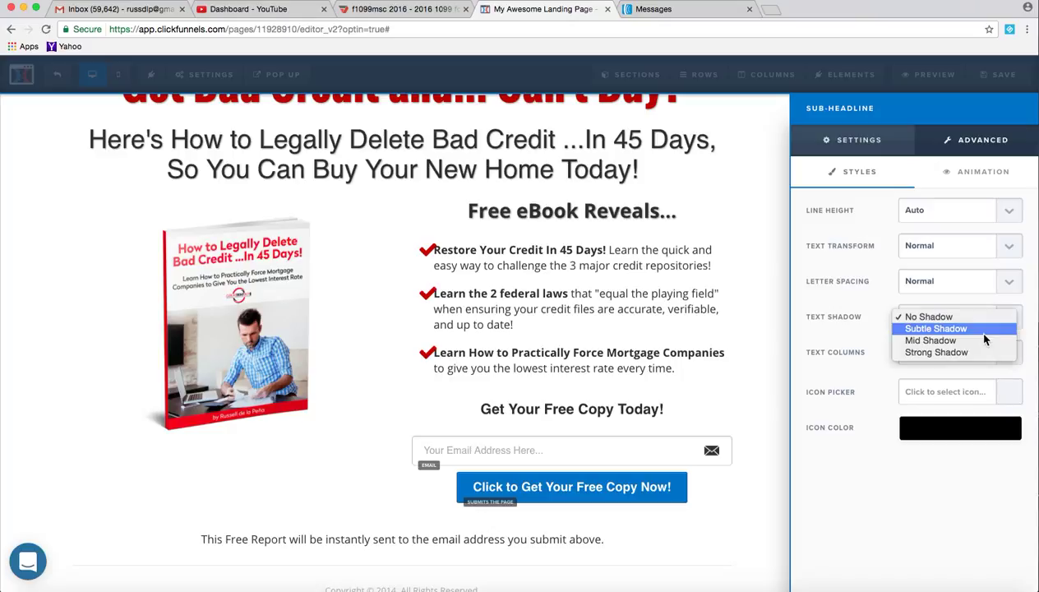
click(965, 333)
click(674, 386)
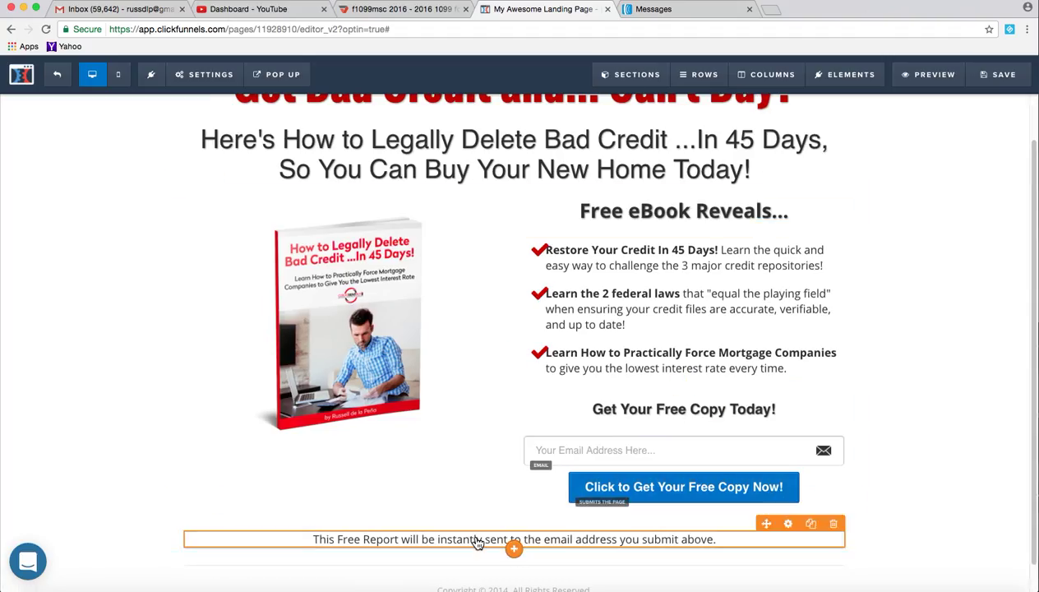
Replace the word "Report" with "eBook" in the delivery note below the opt-in form.
double_click(391, 539)
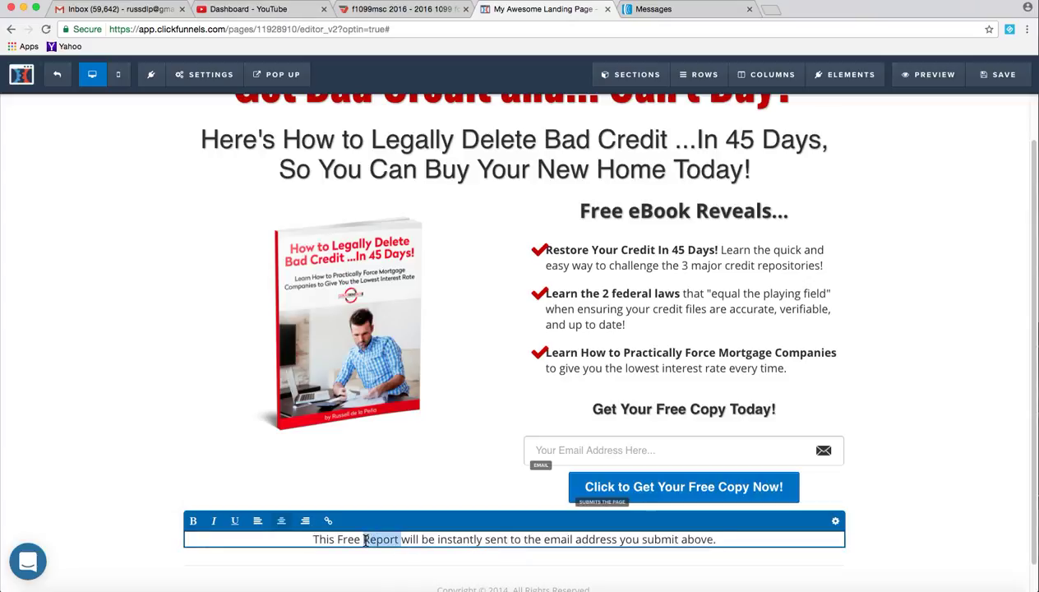
text(eBook)
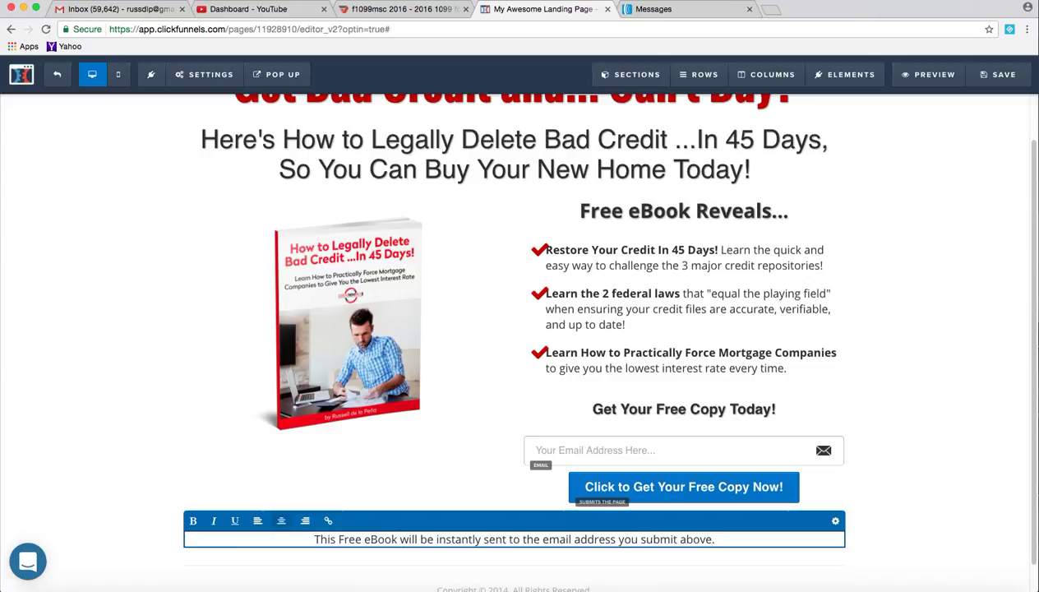
click(927, 486)
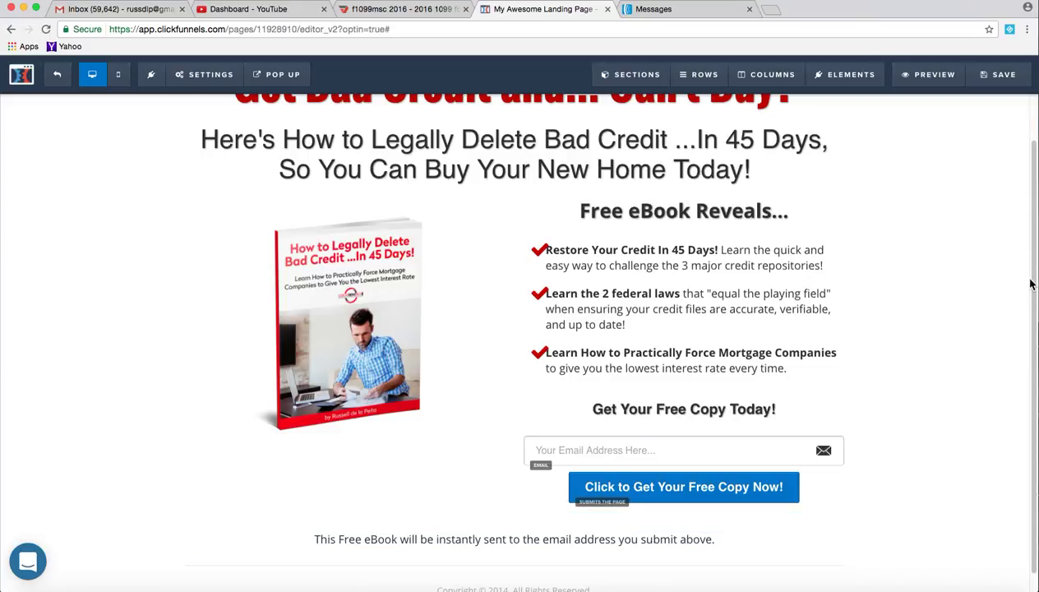
Change the year in the footer's copyright line to 2017.
scroll(1031, 283, down, 1)
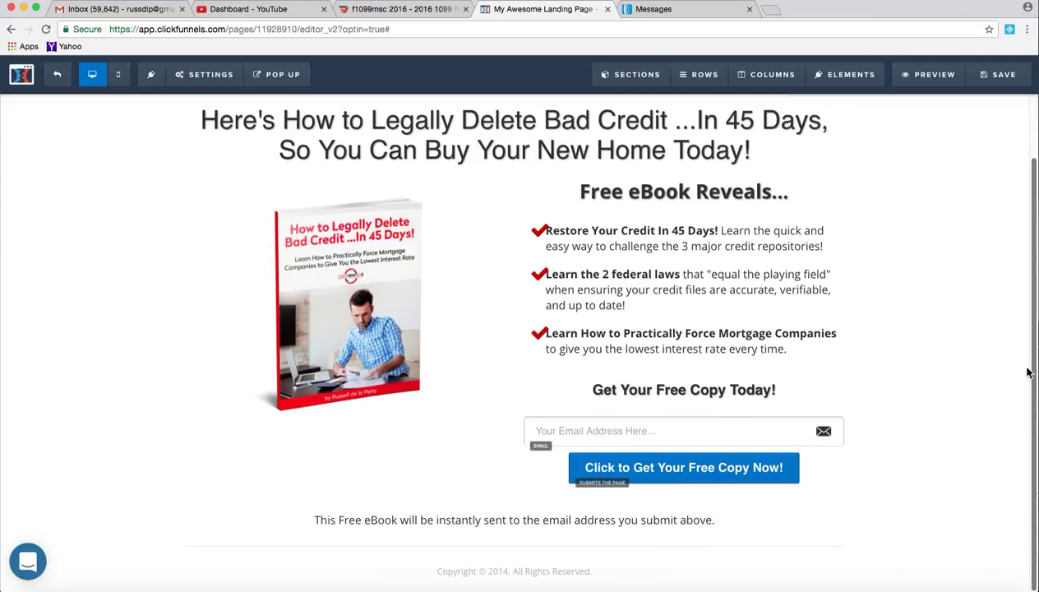
click(508, 575)
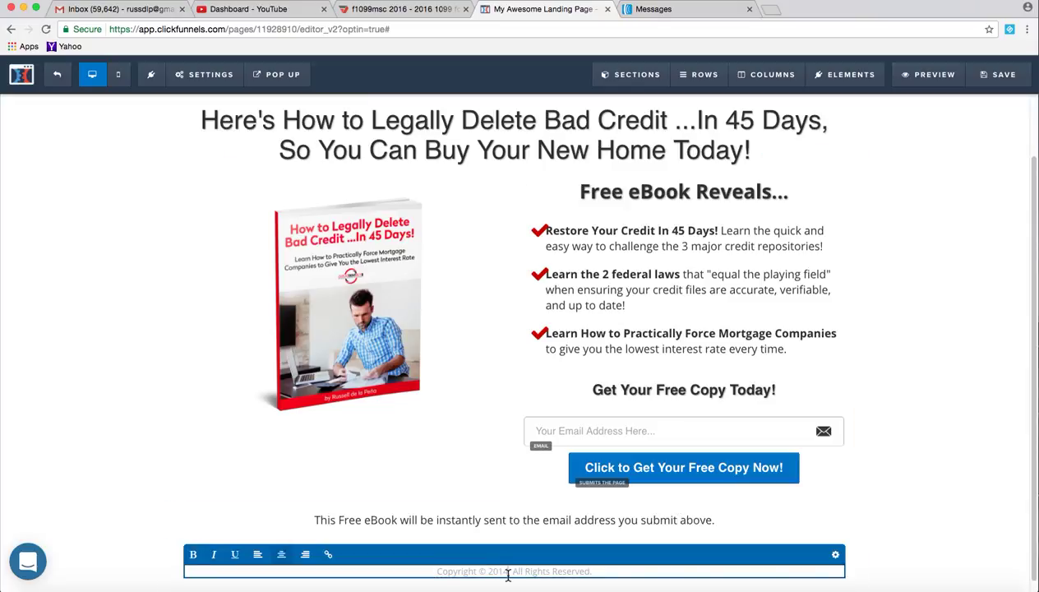
key(BackSpace)
text(7)
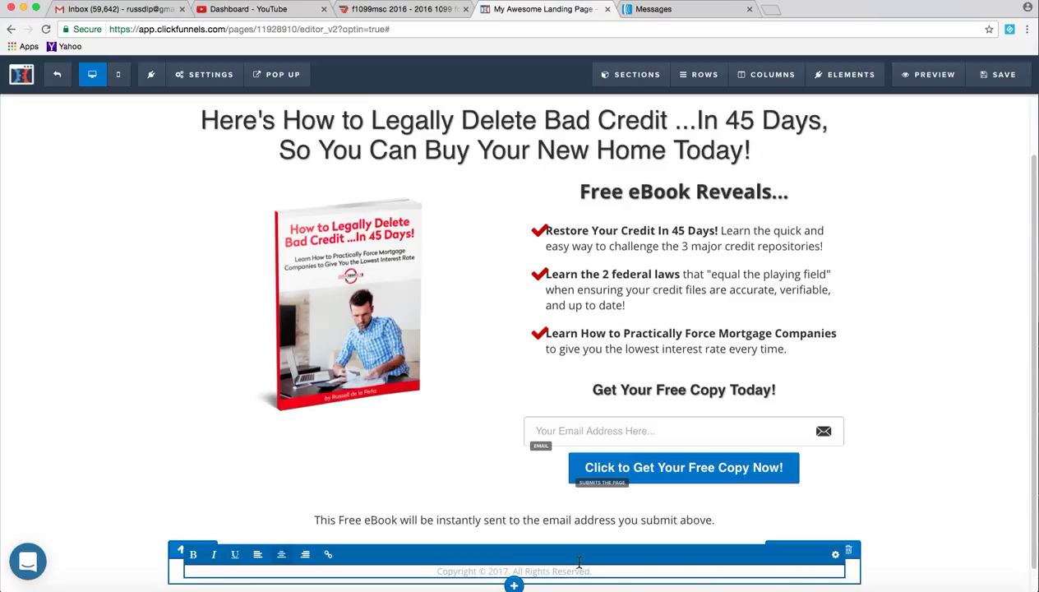
click(889, 479)
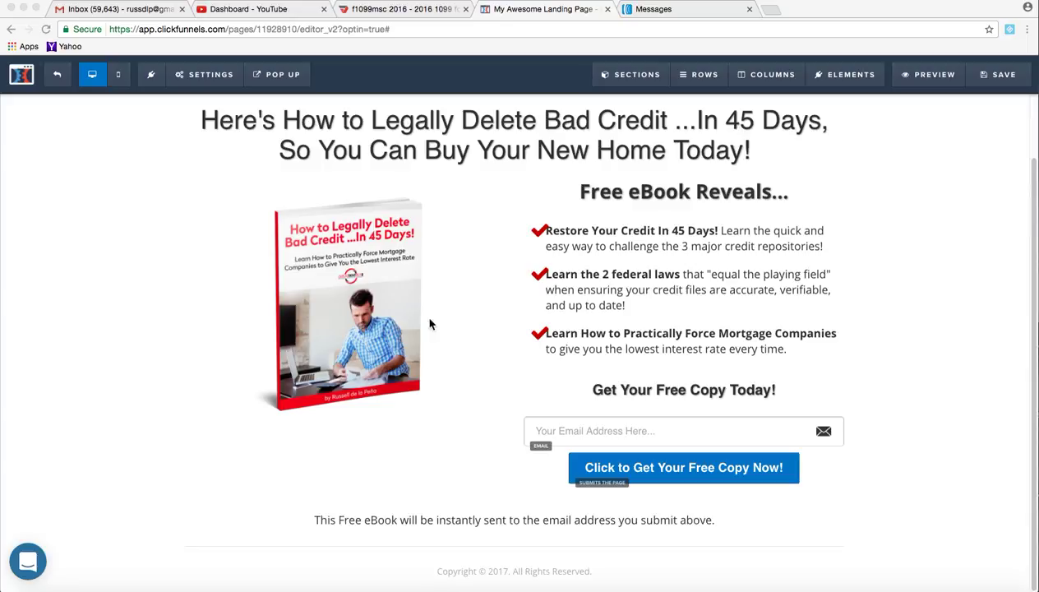
click(1022, 362)
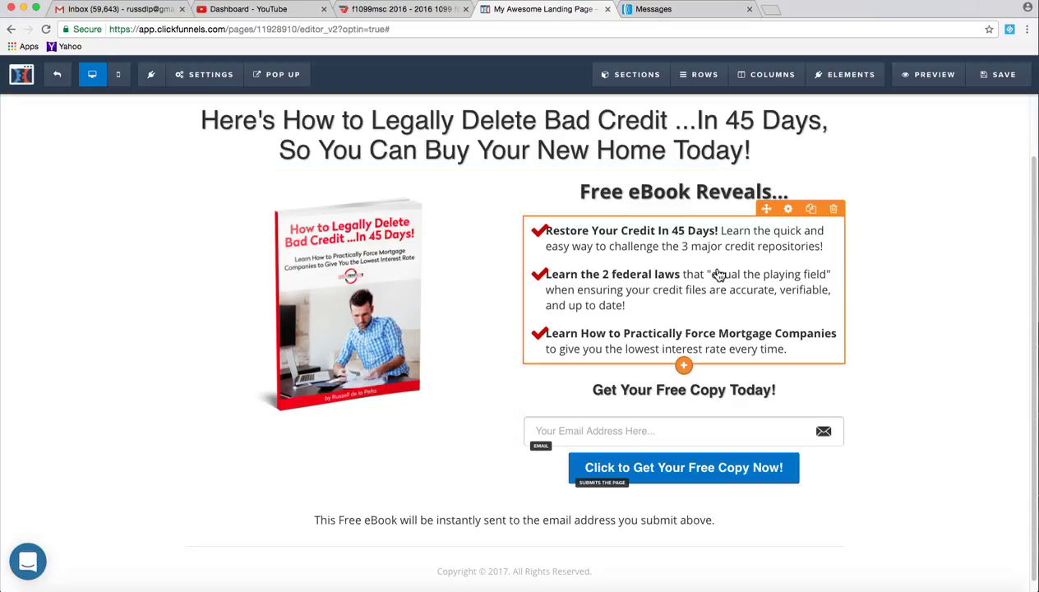
drag(1029, 304, 1029, 226)
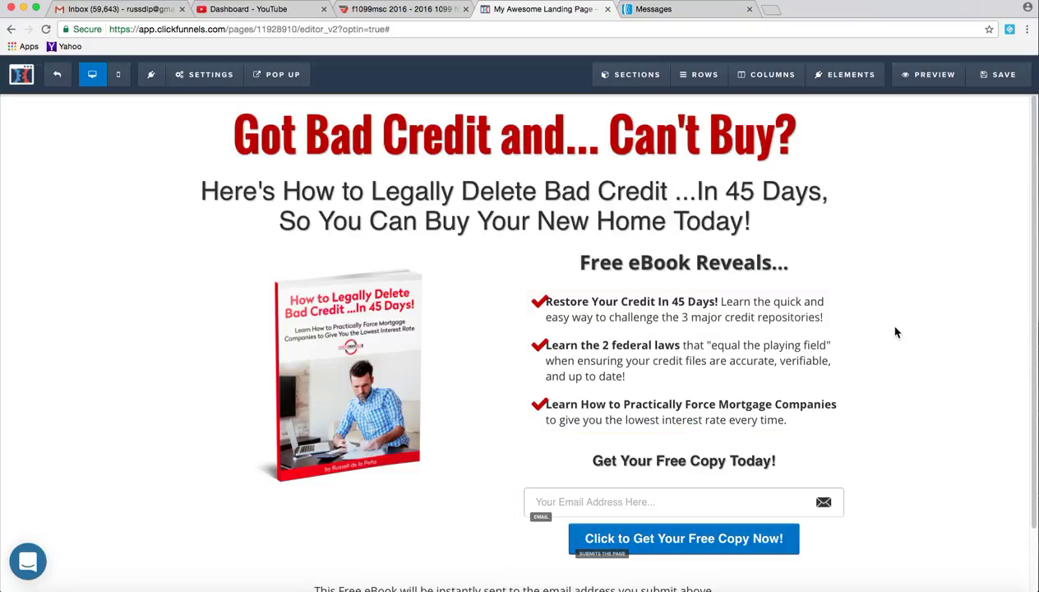
click(799, 419)
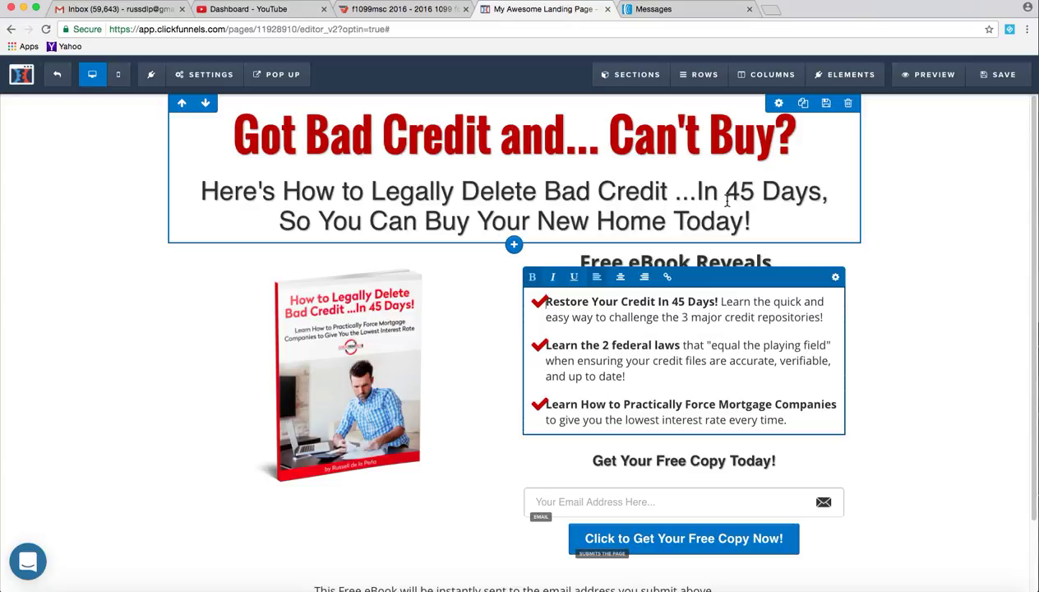
Make "...In 45 Days" bold in the sub-headline beneath the main headline.
drag(675, 195, 823, 195)
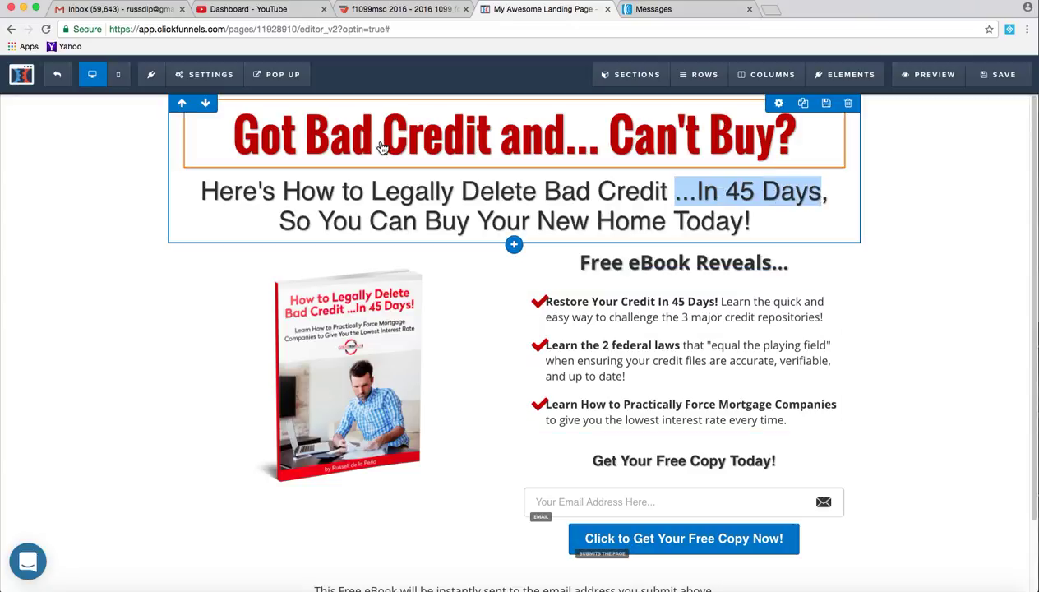
click(599, 186)
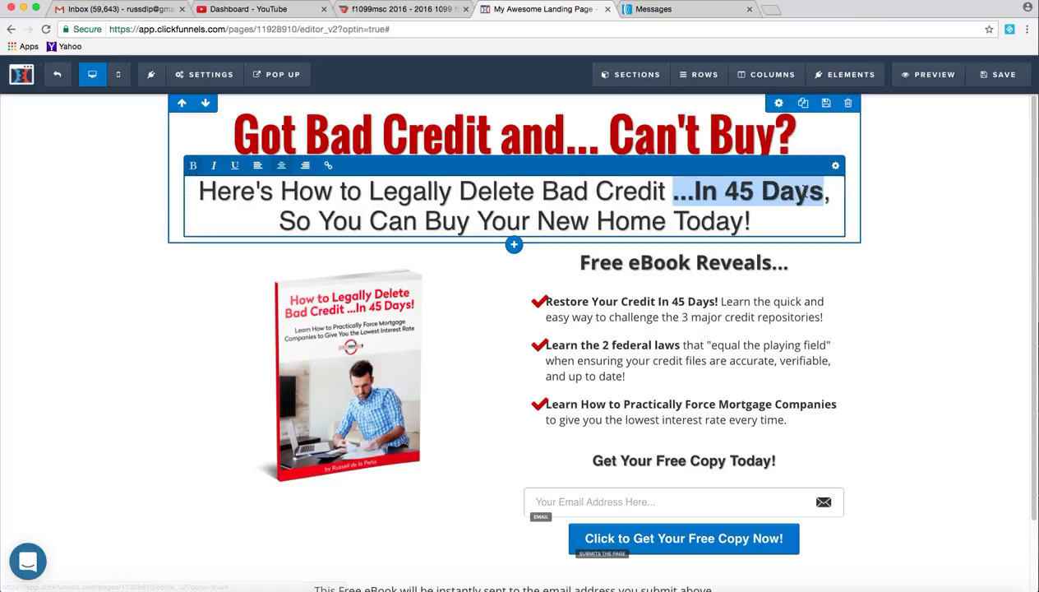
key(super+b)
key(Right)
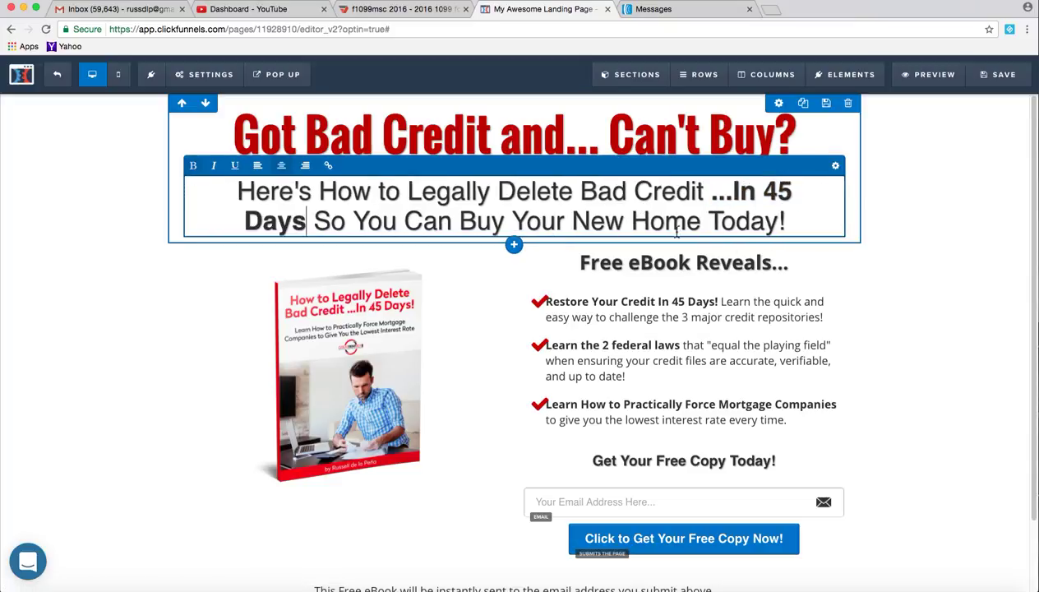
Replace the comma after "In 45 Days" in the sub-headline with an ellipsis before "So You Can Buy".
key(Delete)
click(311, 223)
text(...)
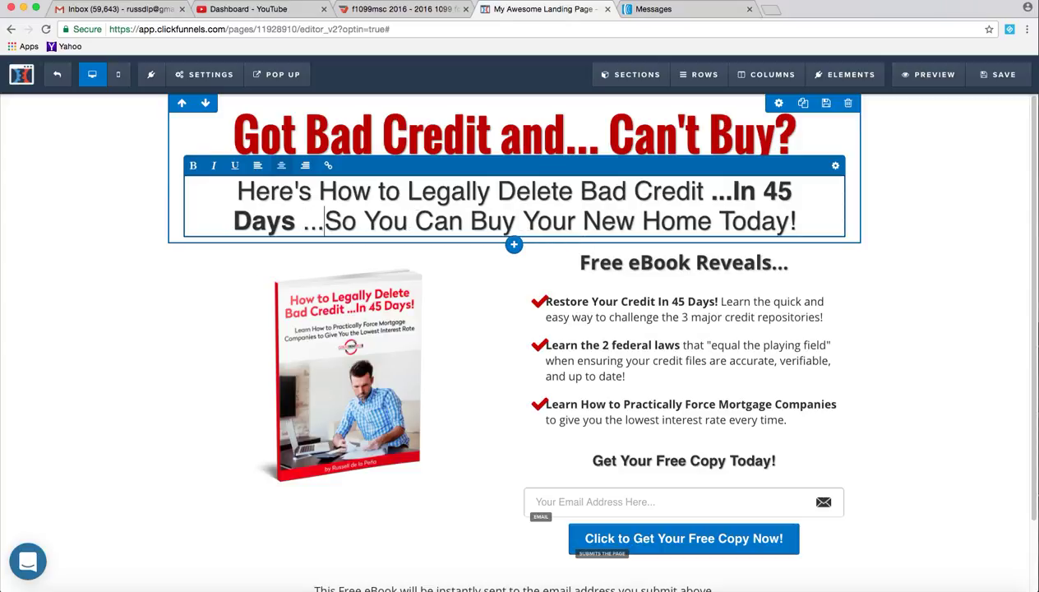
Delete the bold ellipsis in front of "In 45 Days" in the sub-headline.
click(731, 193)
key(BackSpace)
key(BackSpace)
key(BackSpace)
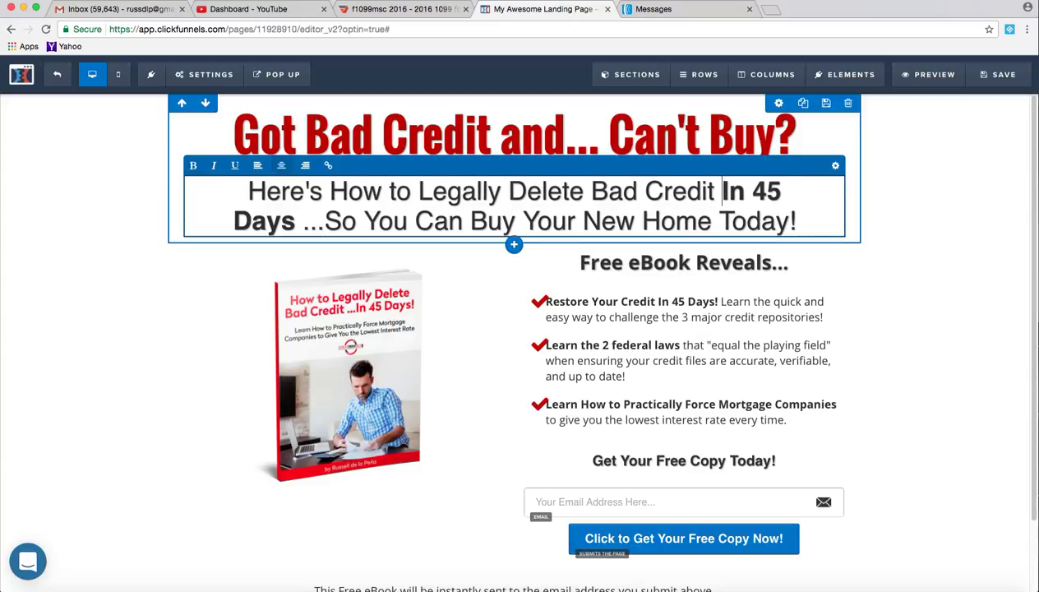
click(304, 221)
key(BackSpace)
Remove the bold from "In 45 Days" in the sub-headline and insert a regular-weight "..." in front of it.
drag(299, 220, 722, 190)
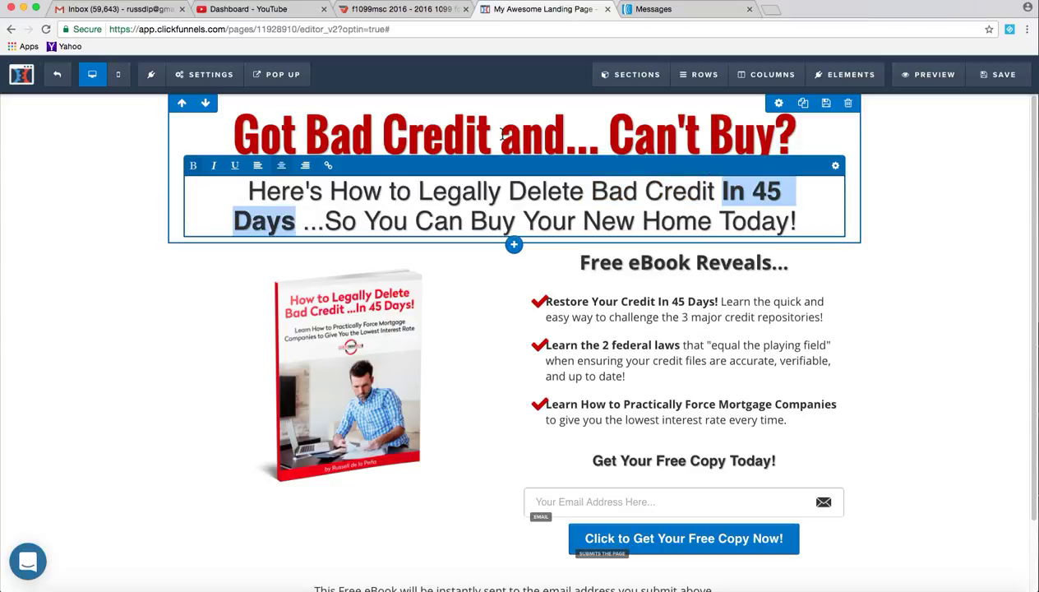
click(194, 165)
click(194, 165)
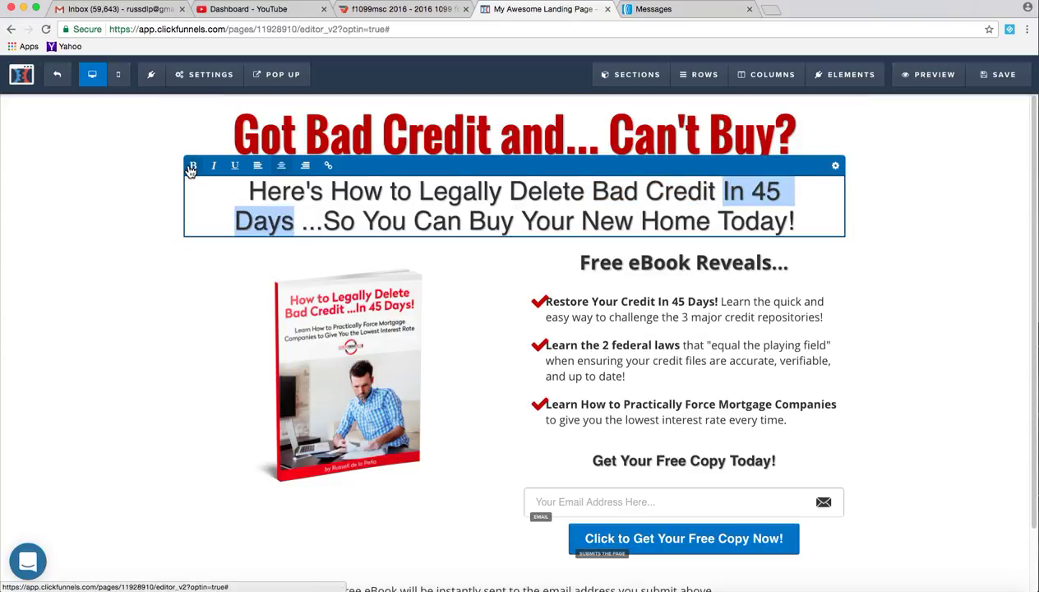
click(712, 191)
text(....)
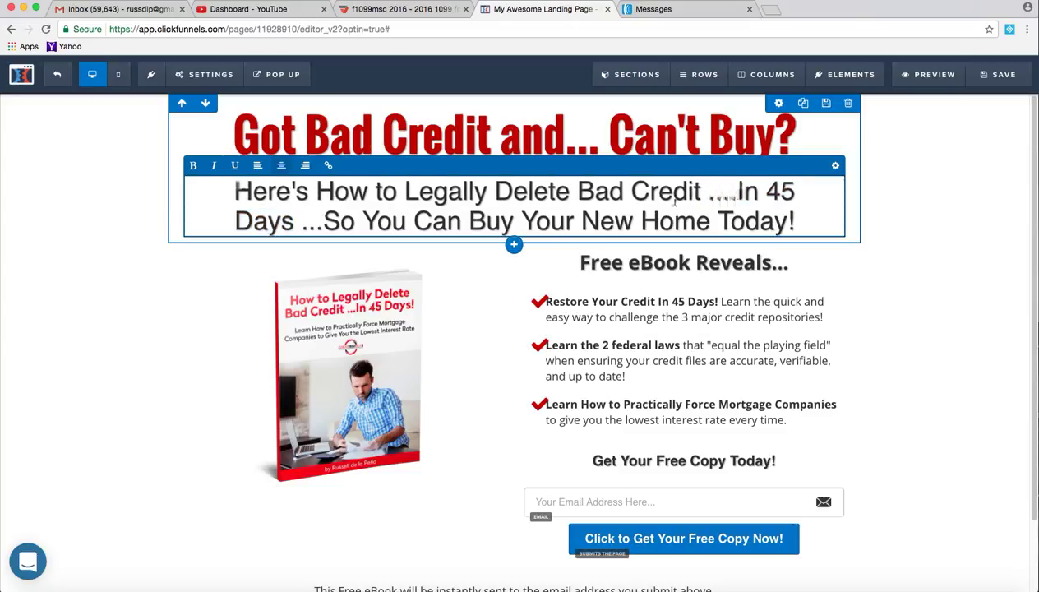
key(BackSpace)
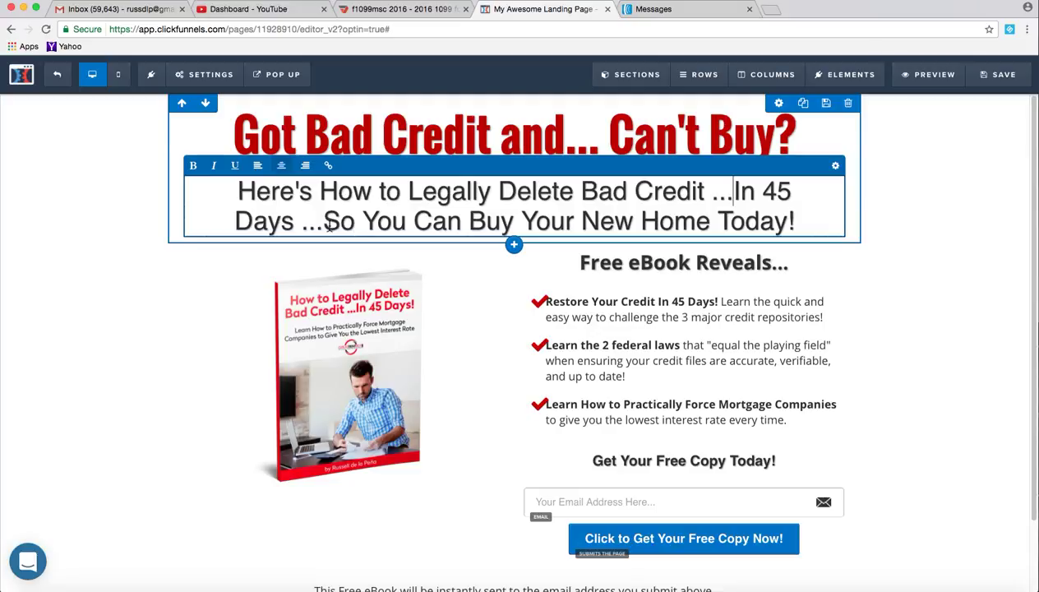
Delete the ellipsis between "Days" and "So You Can Buy Your New Home Today!" in the sub-headline.
click(324, 222)
key(BackSpace)
key(BackSpace)
key(BackSpace)
key(BackSpace)
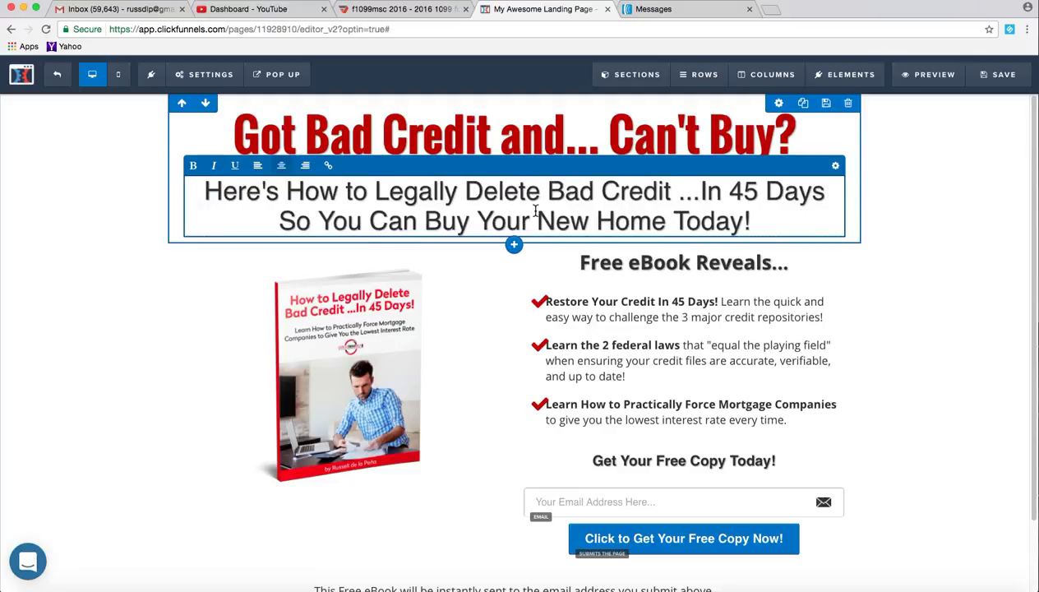
click(891, 219)
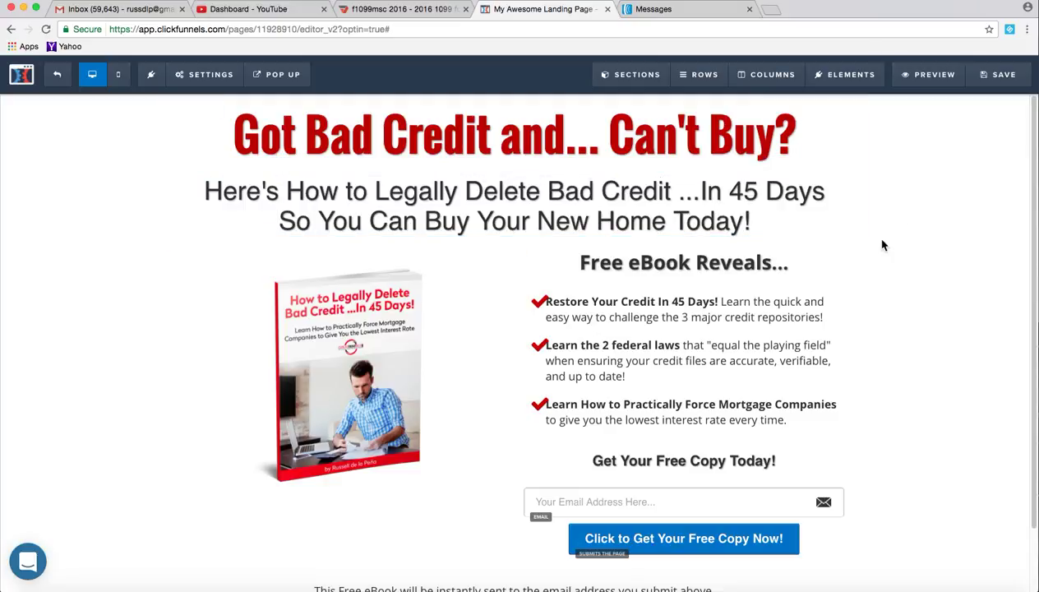
Insert a space between the check mark and the text of each of the three bullets.
click(553, 306)
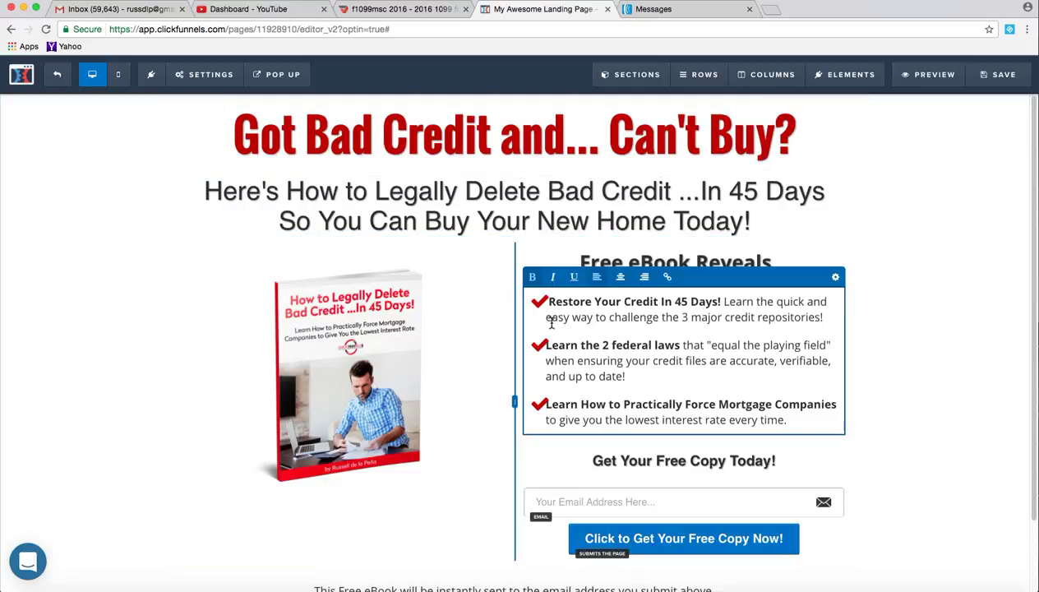
click(548, 352)
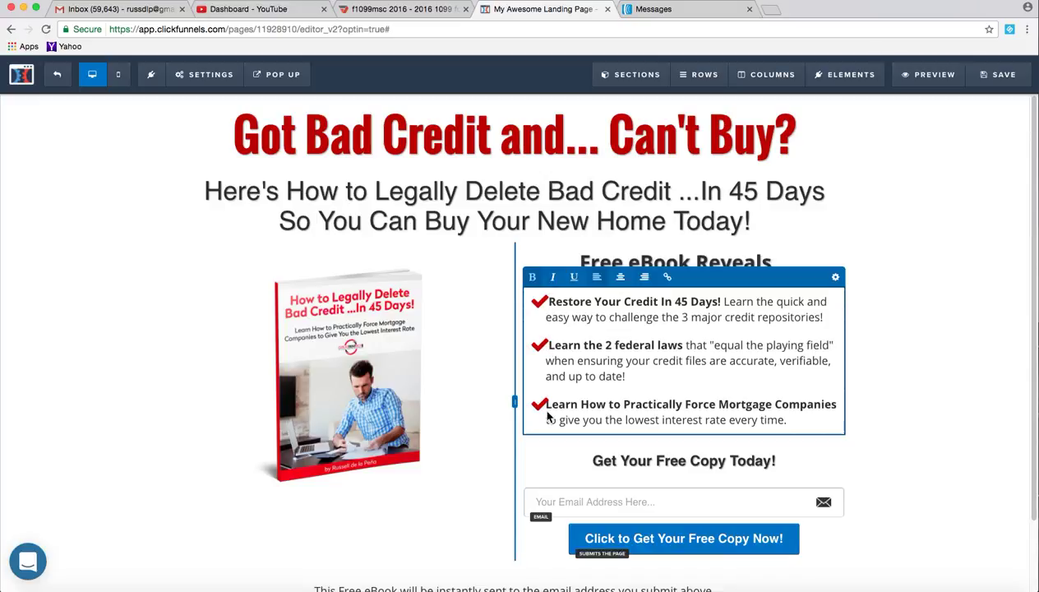
click(547, 404)
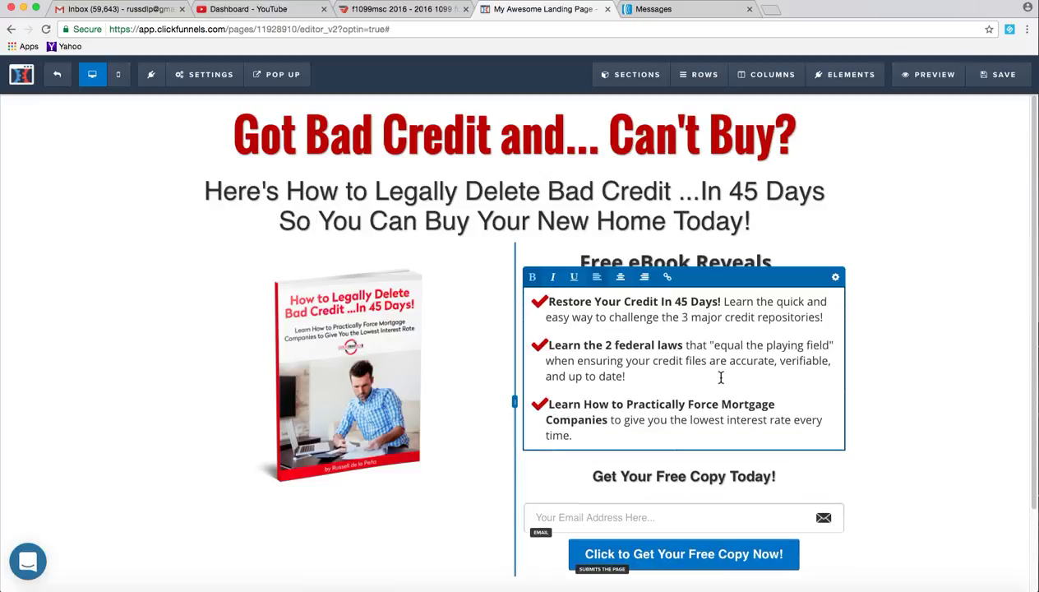
click(940, 383)
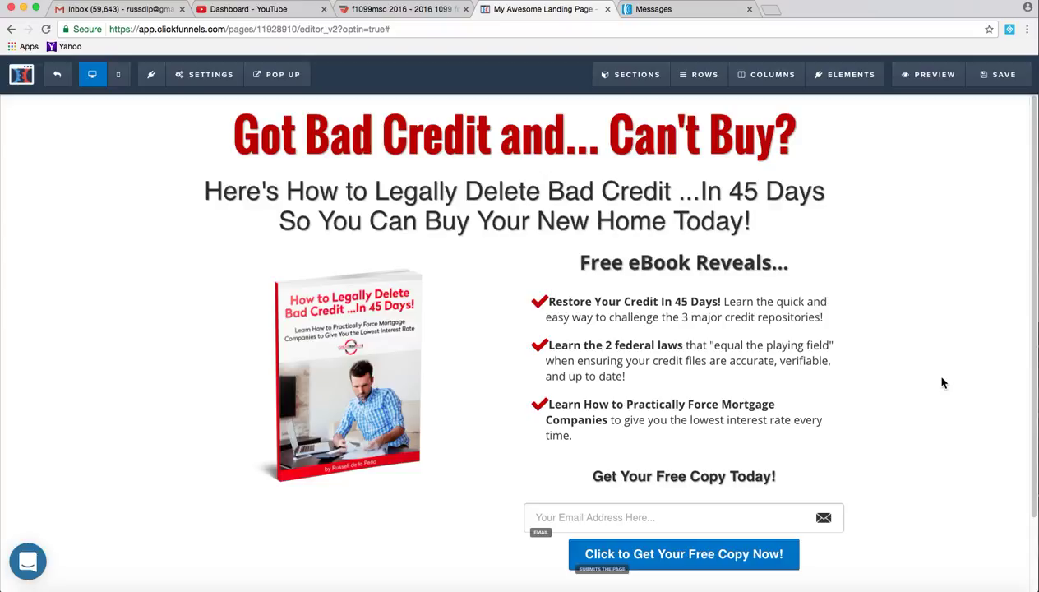
Save the page and set its SEO title to "Free Credit Repair eBook".
click(997, 75)
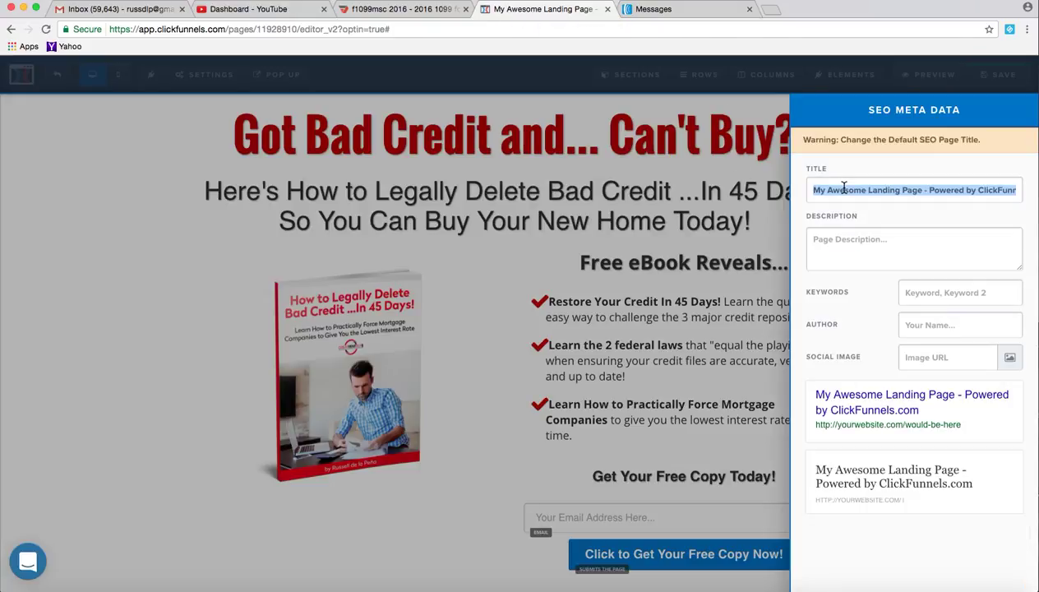
text(Free Credi)
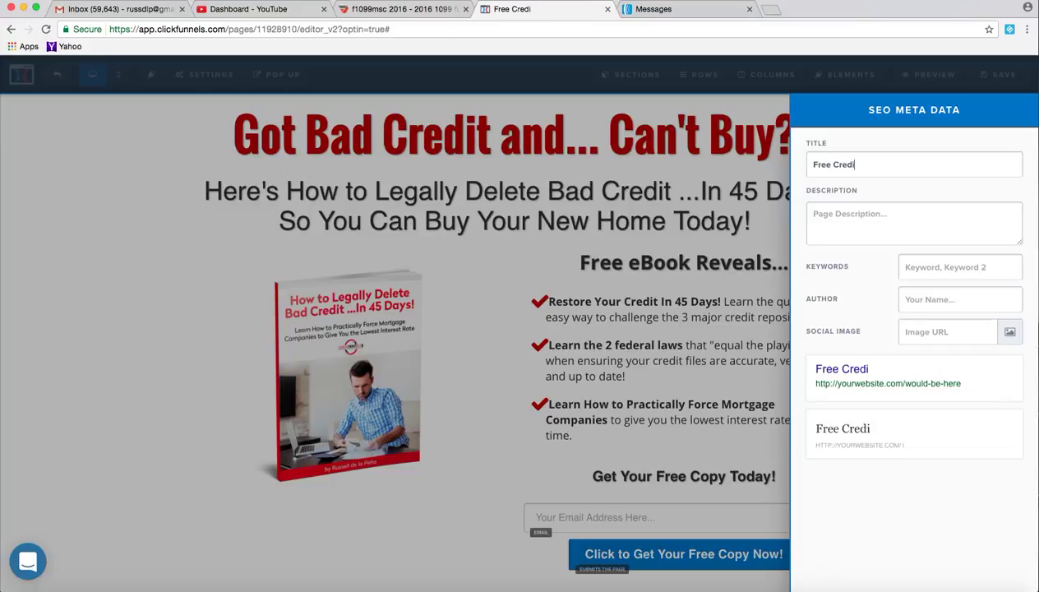
text(t Repair eBook)
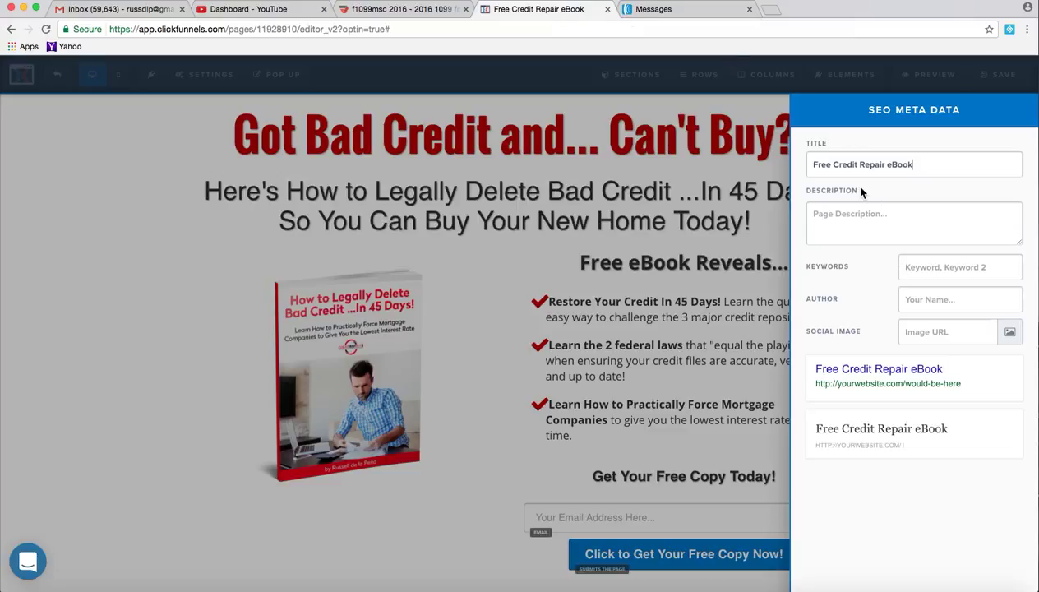
Copy the SEO title into the Description and Keywords of the page's SEO meta data.
triple_click(855, 164)
key(ctrl+c)
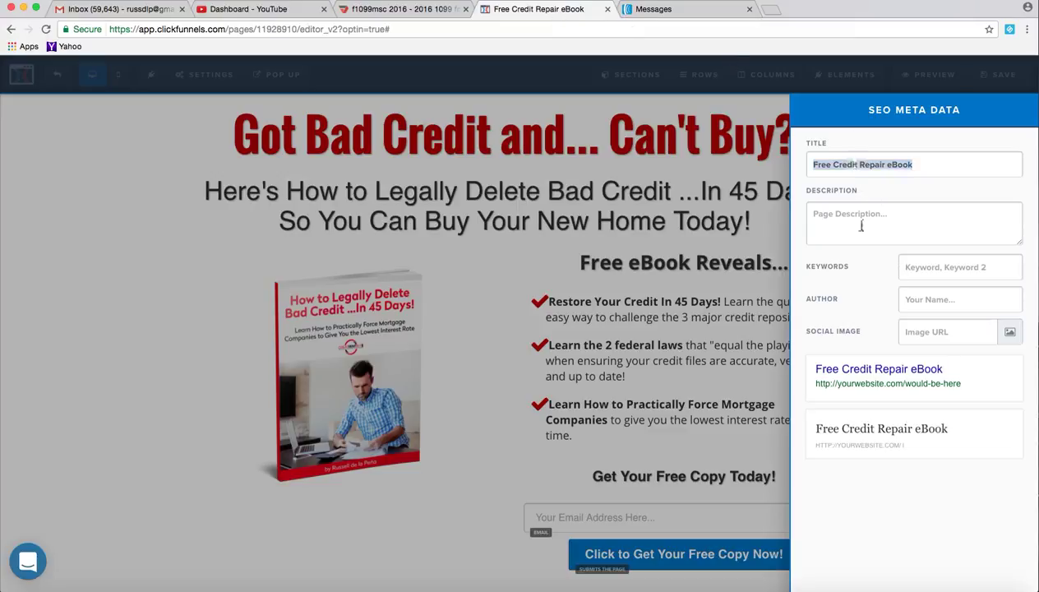
click(861, 226)
key(ctrl+v)
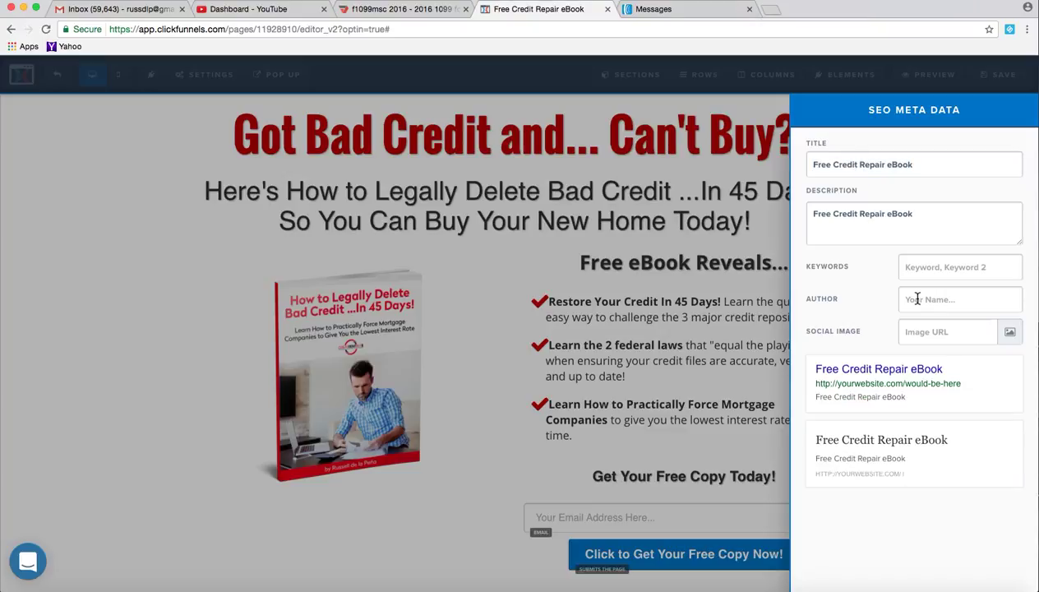
click(918, 270)
key(ctrl+v)
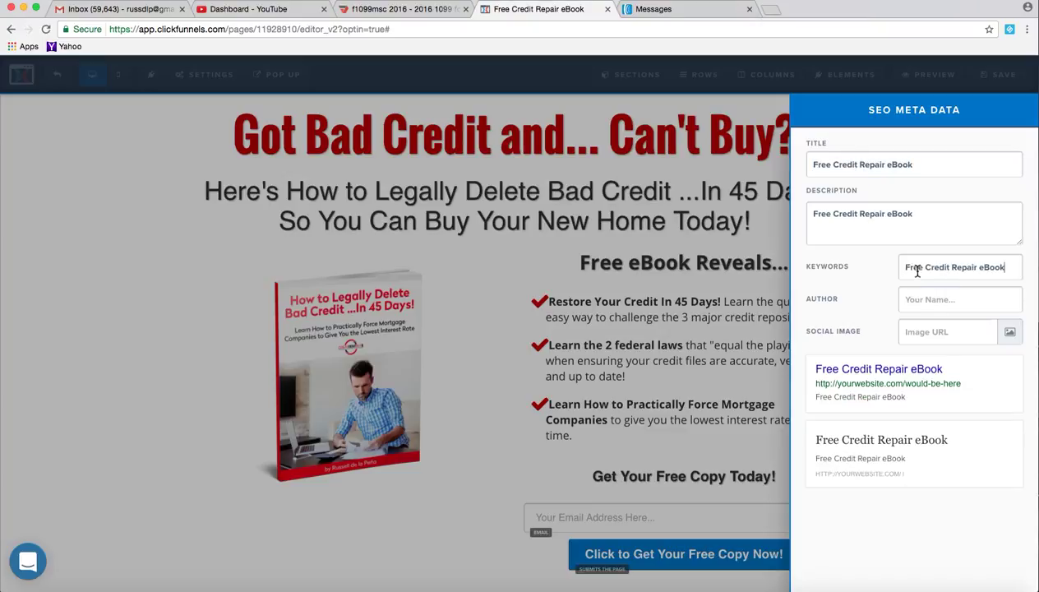
click(734, 327)
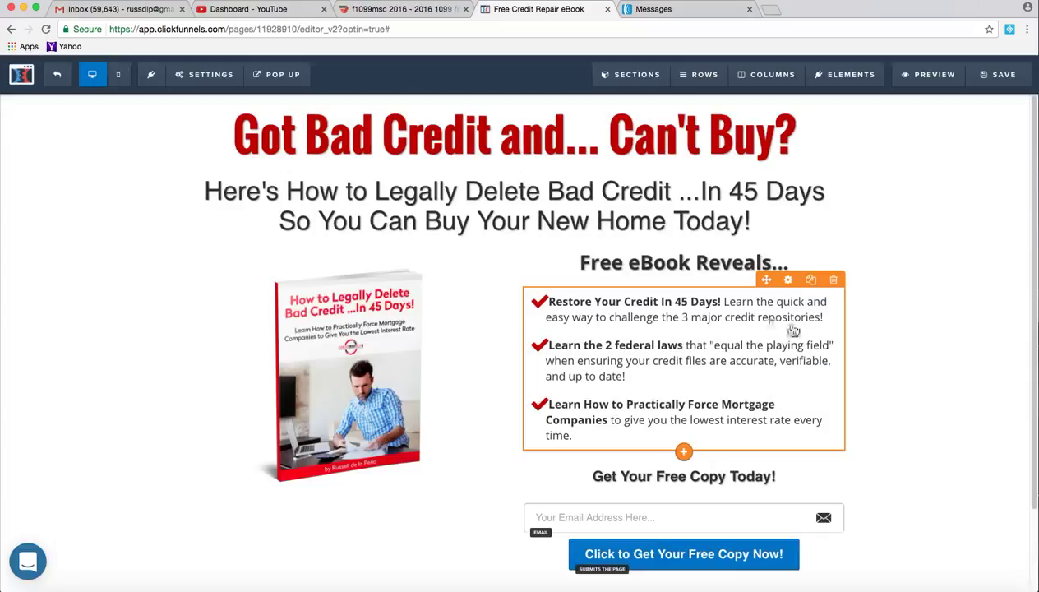
Add a paragraph element directly below the "Click to Get Your Free Copy Now!" button.
scroll(1028, 263, down, 3)
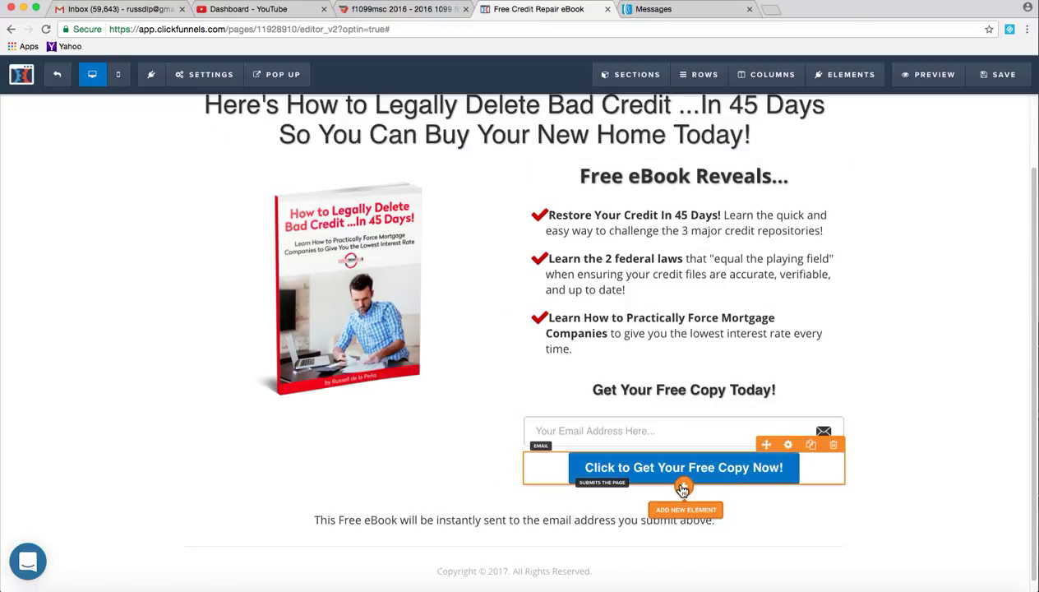
click(682, 488)
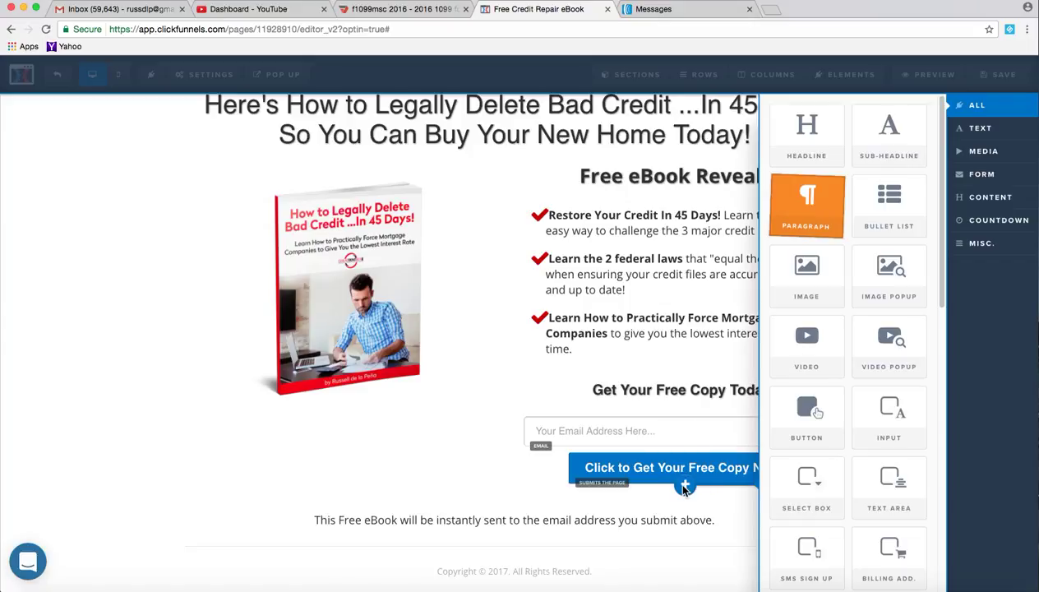
drag(682, 489, 684, 493)
click(693, 522)
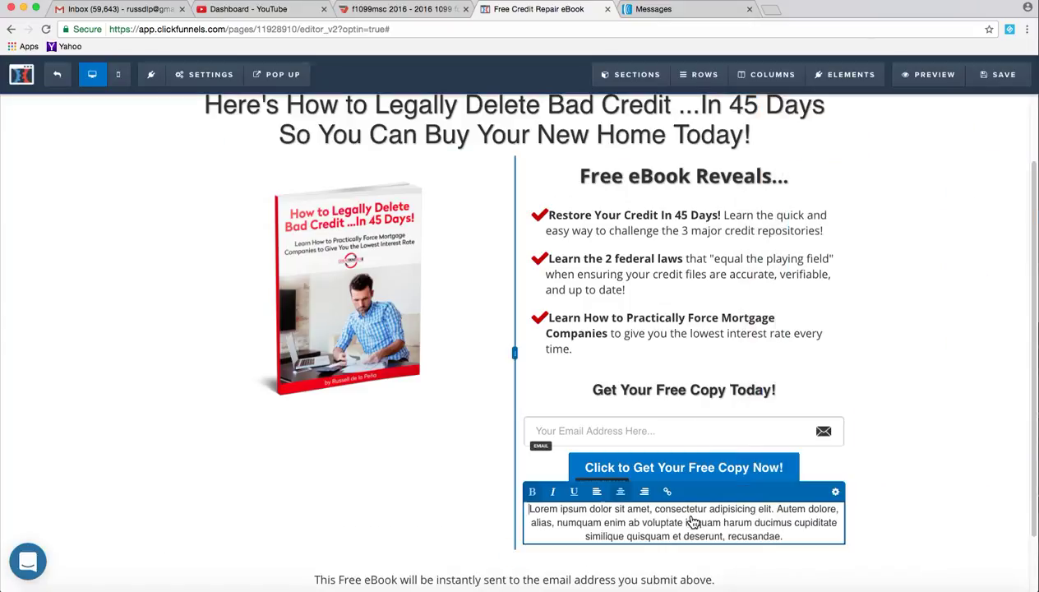
Replace the paragraph's text with "We HATE spam just as much as you do, and we promise to never sell or trade your personal information to anyone.".
triple_click(692, 520)
text(We HATE )
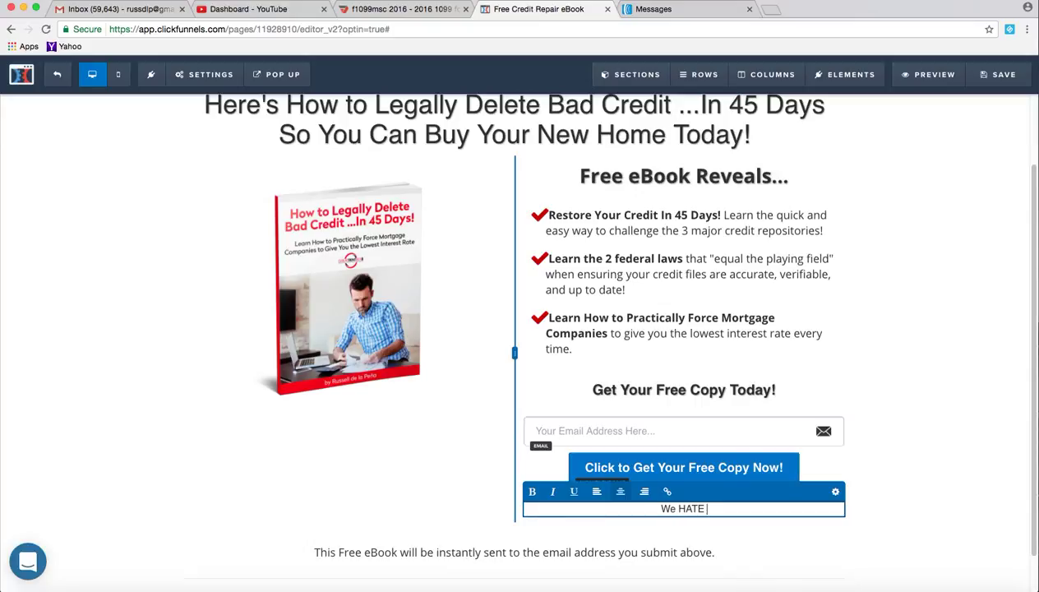
text(spam just as m)
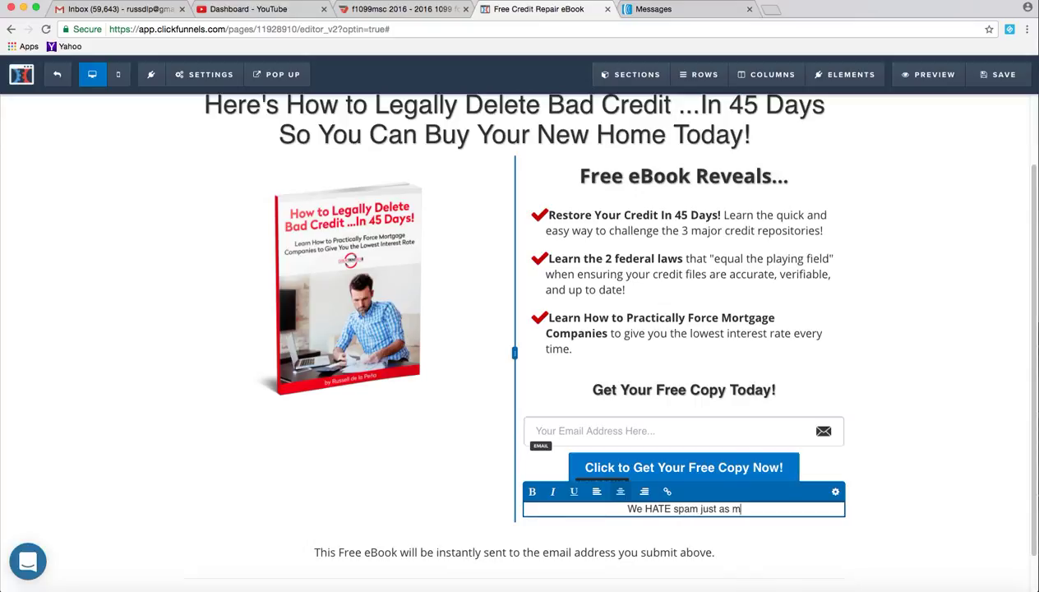
text(uch as you doo)
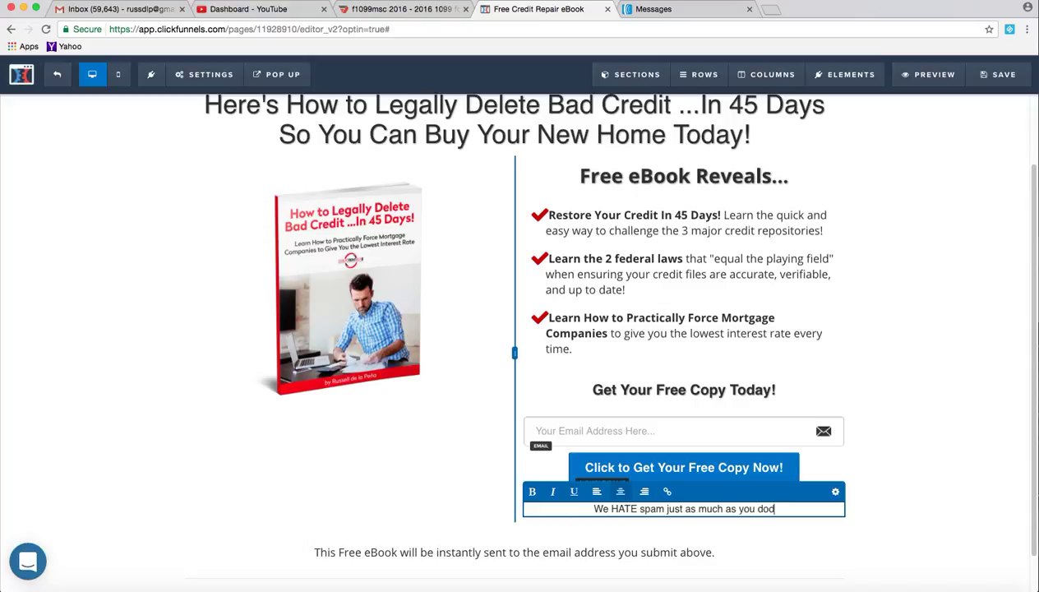
key(BackSpace)
text(, and we promi)
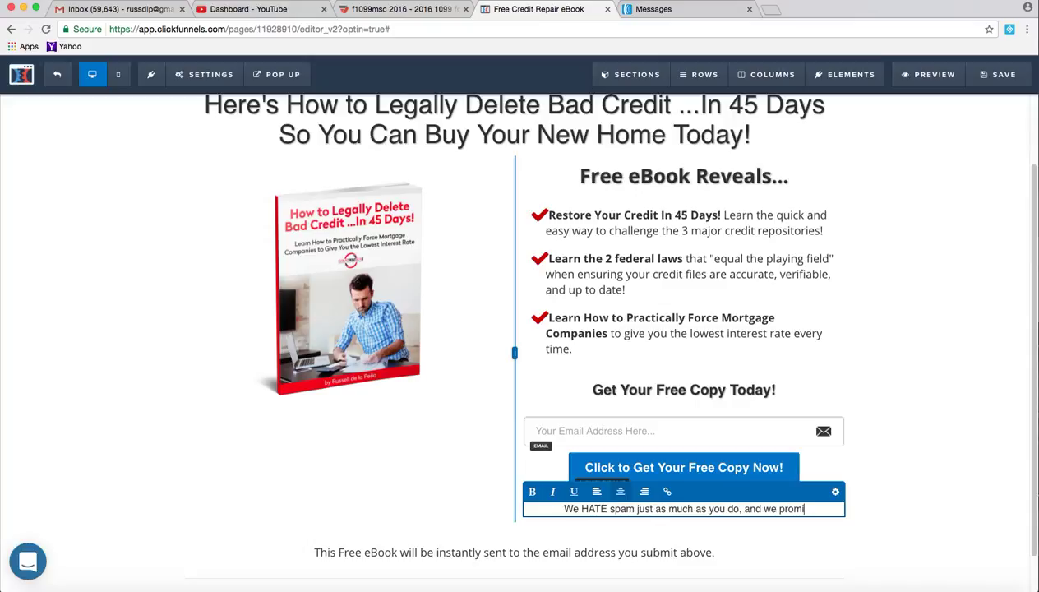
text(se to never )
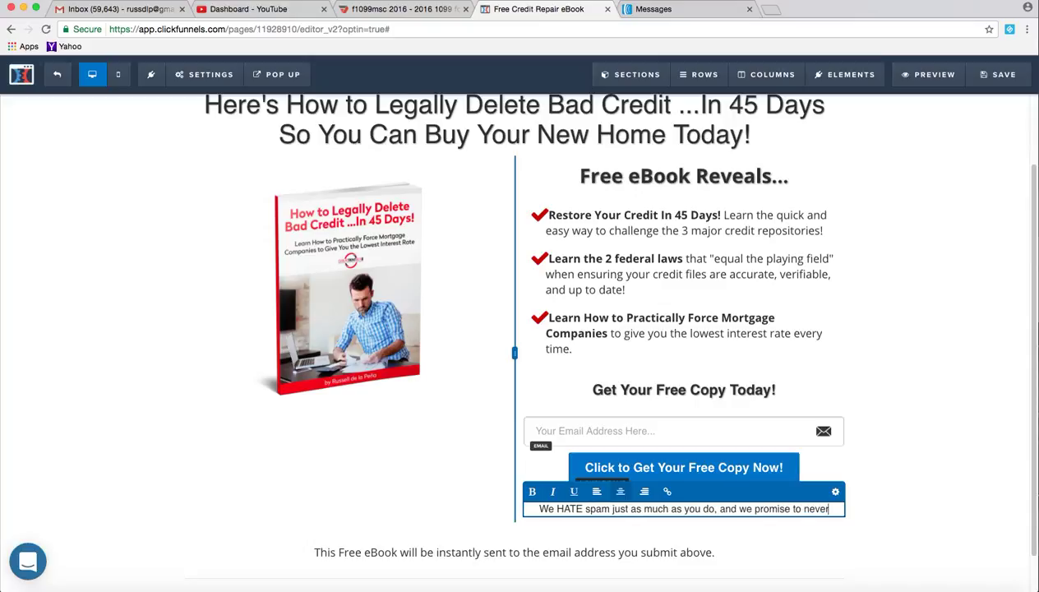
text(sell or tr)
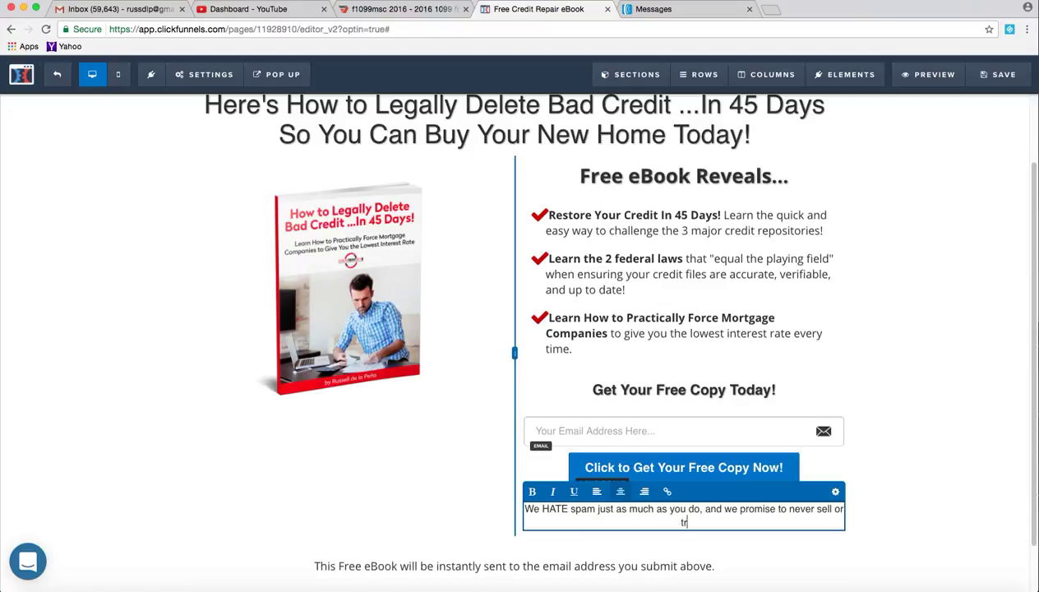
text(ade your person)
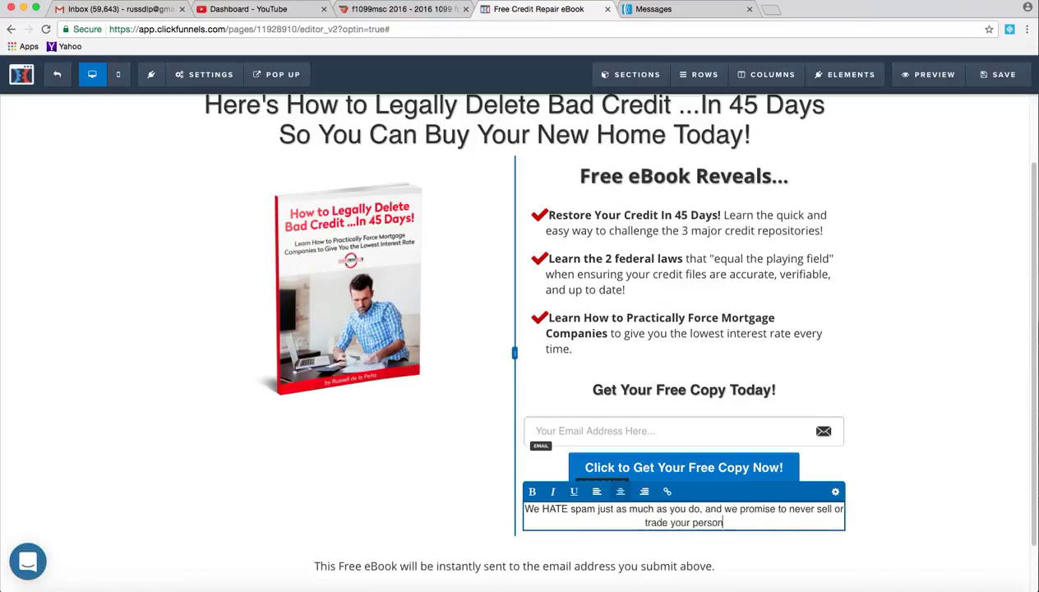
text(al information to )
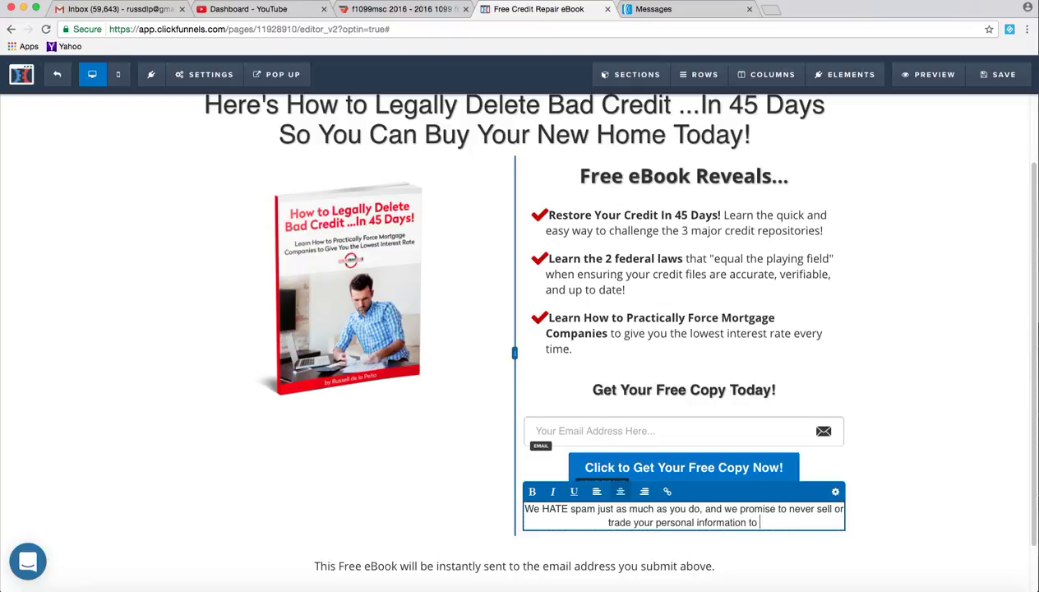
text(anyone.)
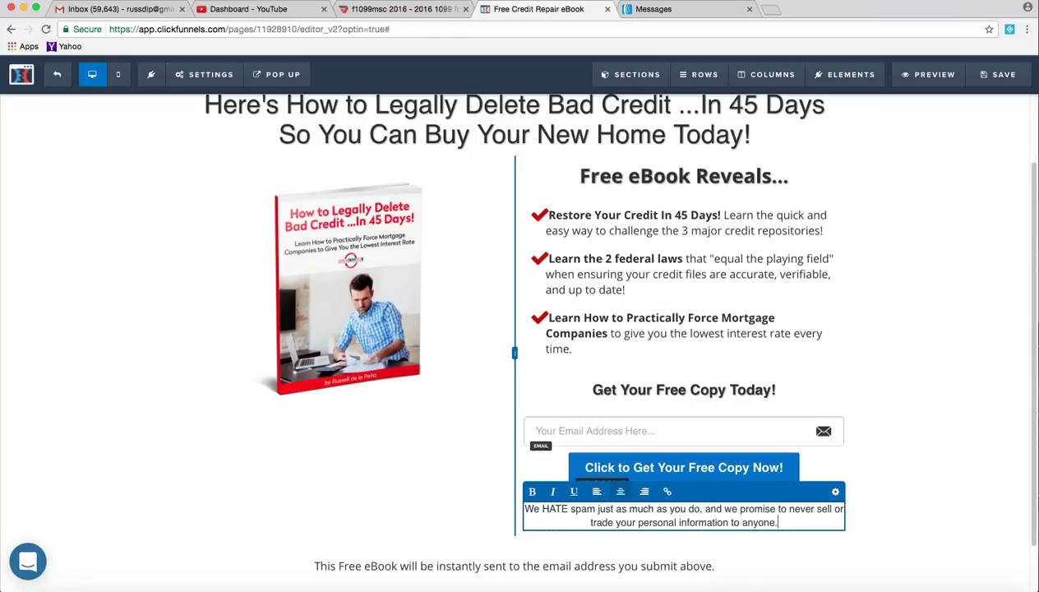
click(945, 478)
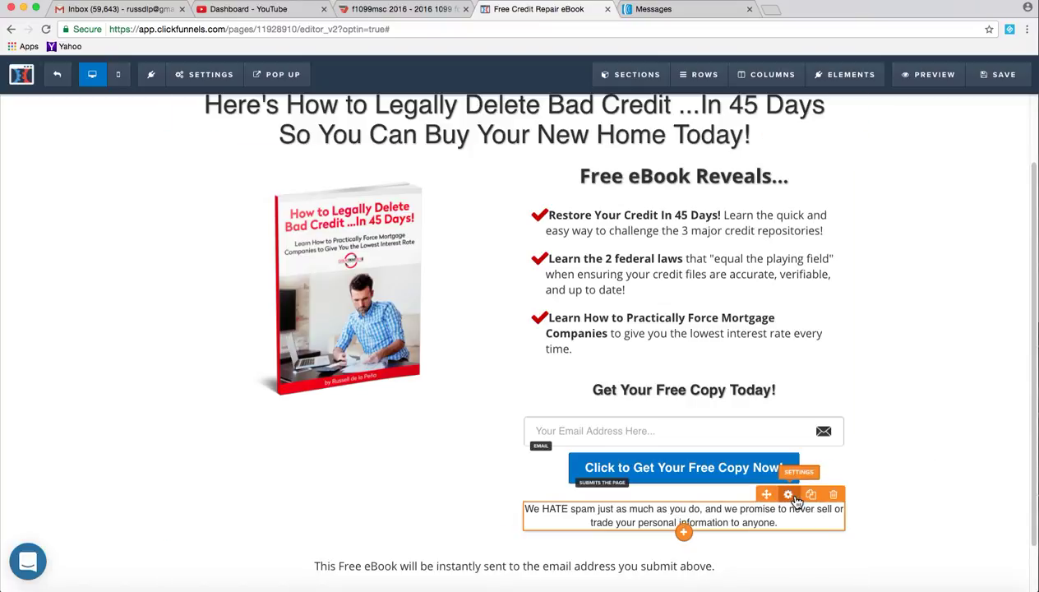
Set the font size of the anti-spam paragraph below the opt-in button to 12 and save the page.
click(788, 495)
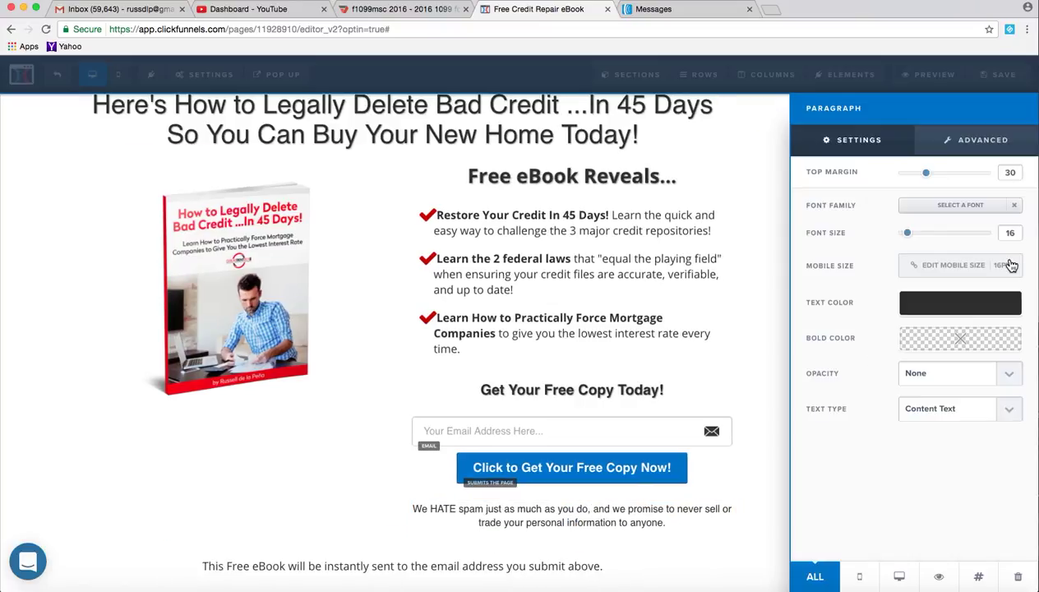
double_click(1008, 232)
text(12)
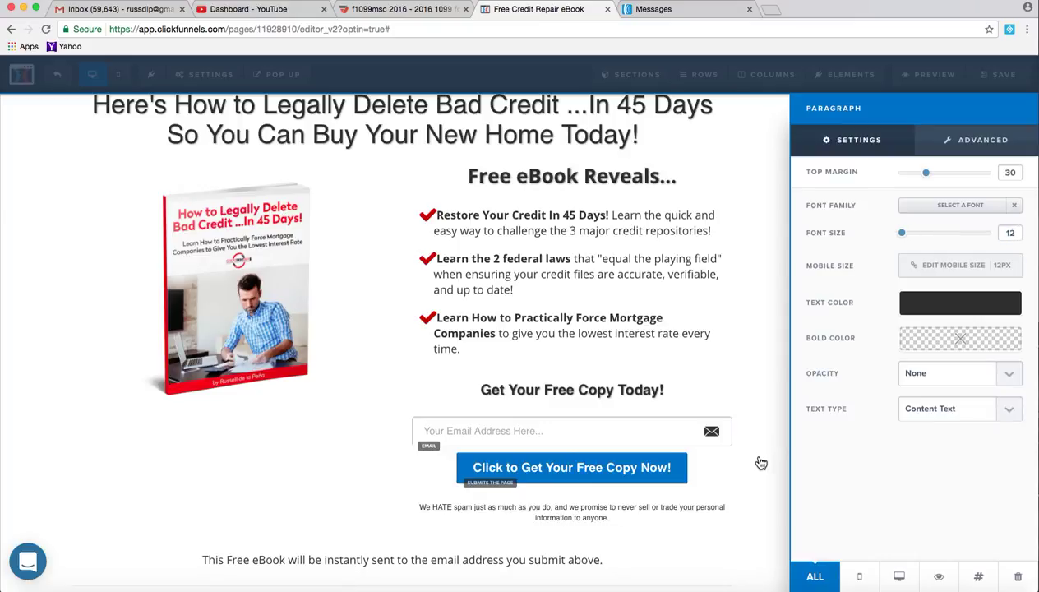
click(759, 459)
click(985, 89)
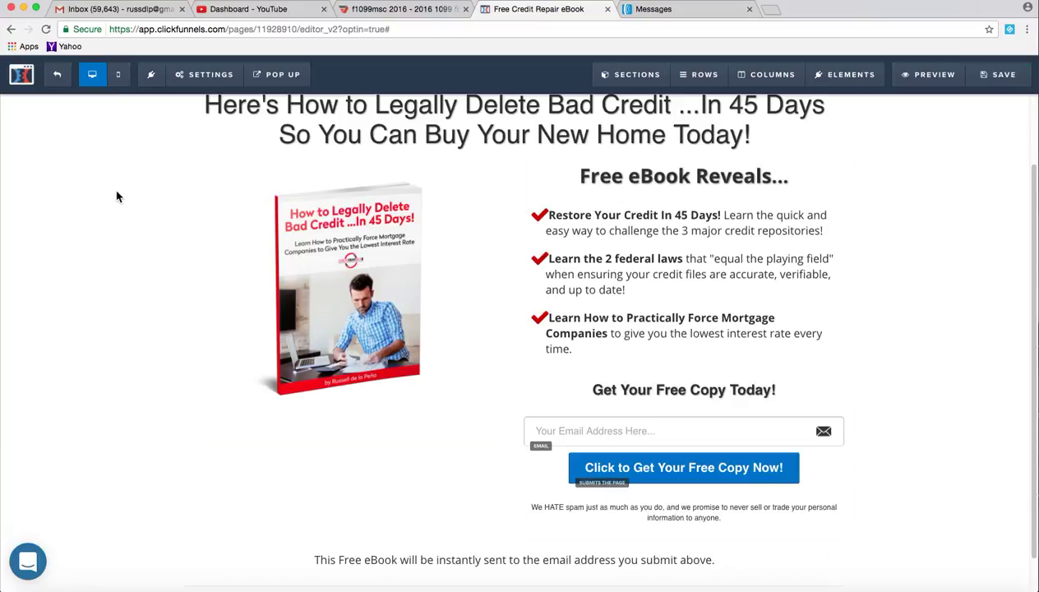
Return to the funnel, apply the Simple Download Page template to the Thank You step, and open that page in the V2 editor.
click(58, 74)
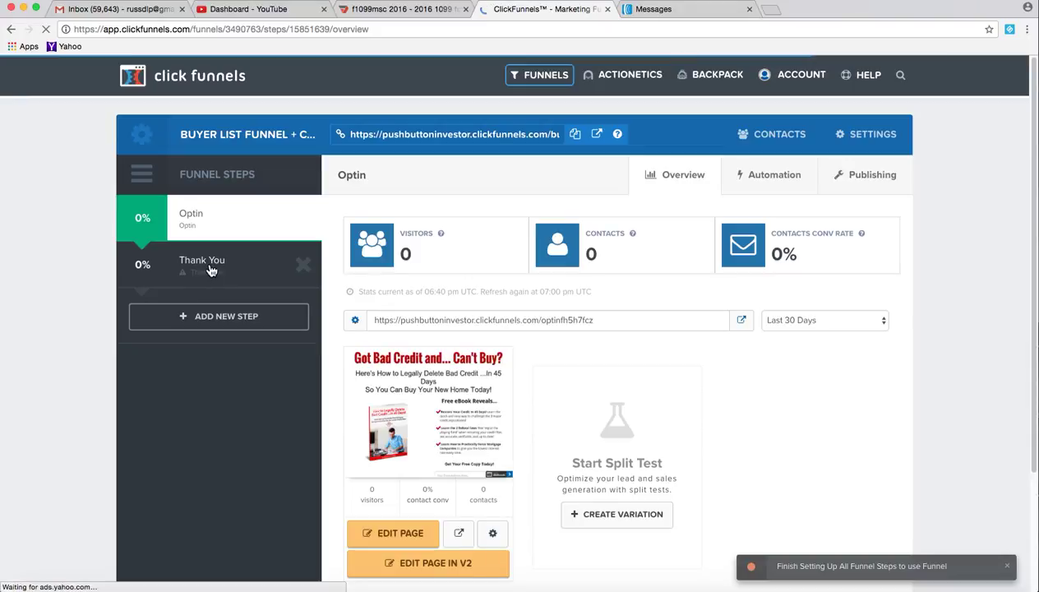
click(210, 270)
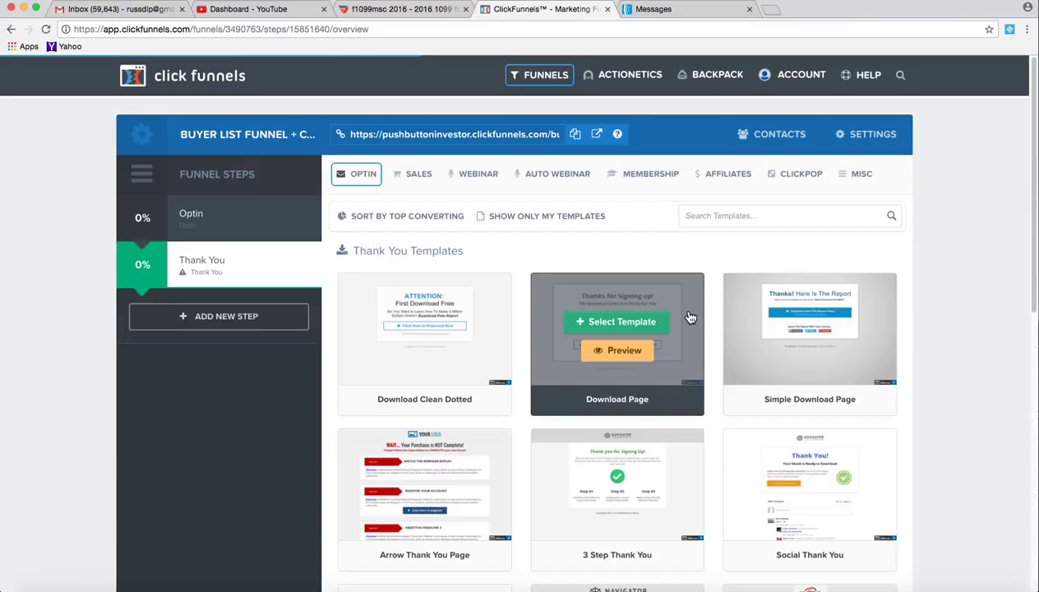
click(798, 326)
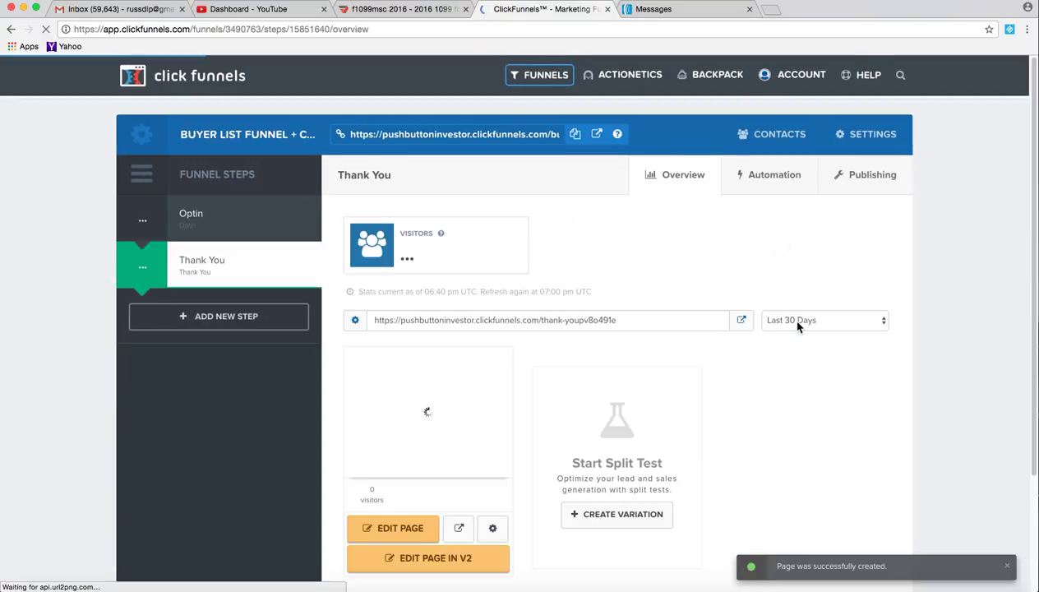
click(426, 562)
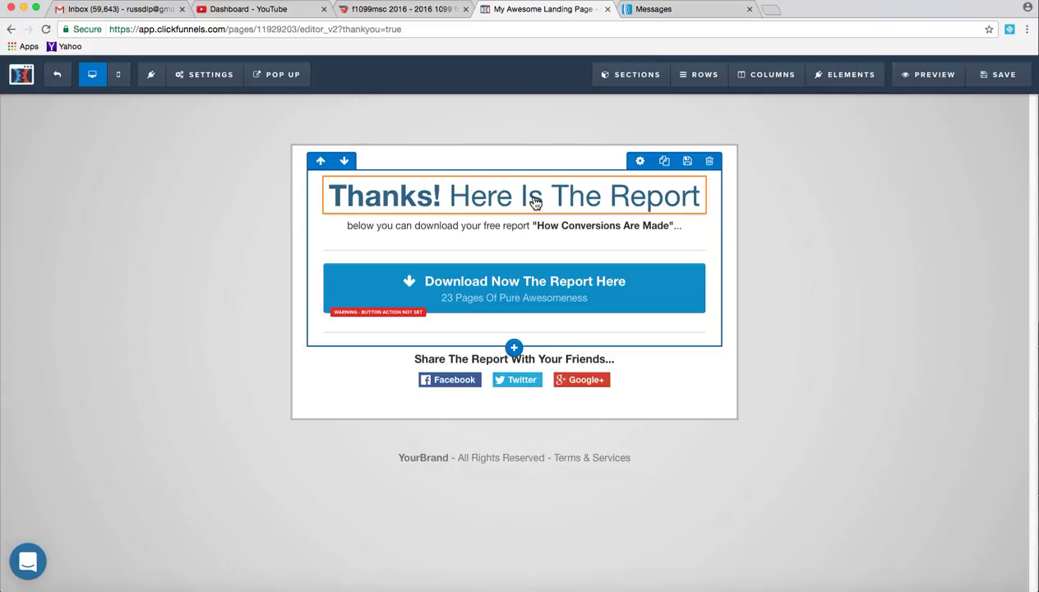
Change the thank-you headline to "Thanks! Here Is Your Free eBook!", breaking the line before "Your".
click(451, 197)
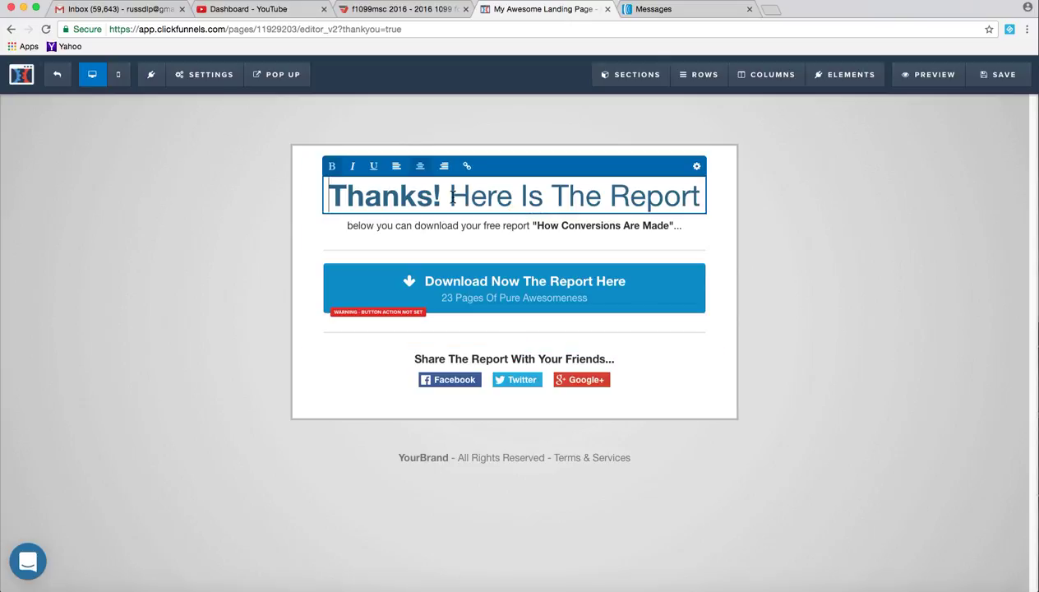
click(548, 198)
click(610, 198)
drag(611, 197, 697, 201)
text(Fre)
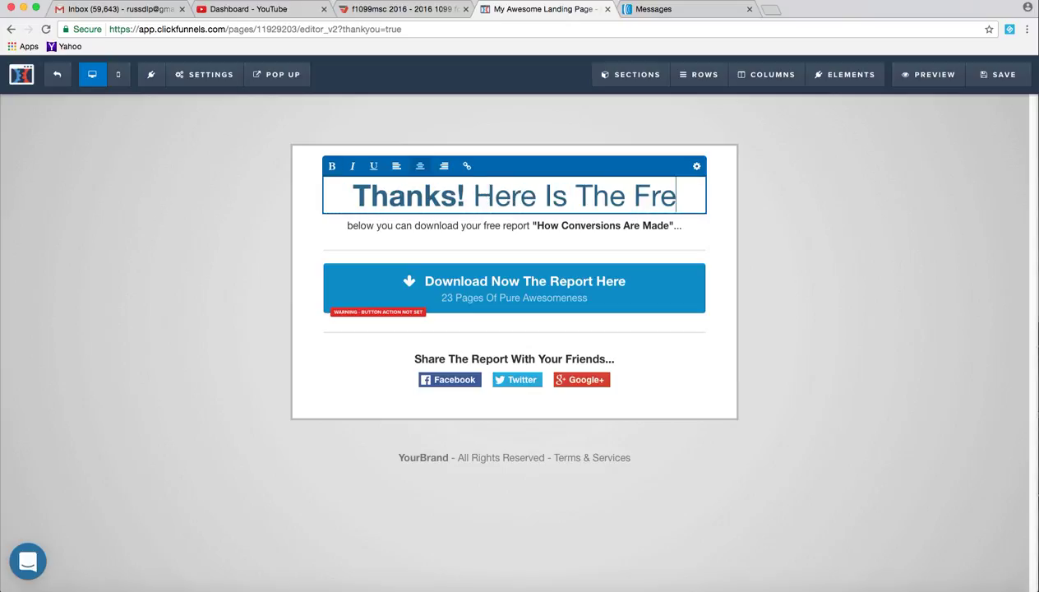
text(e eBook)
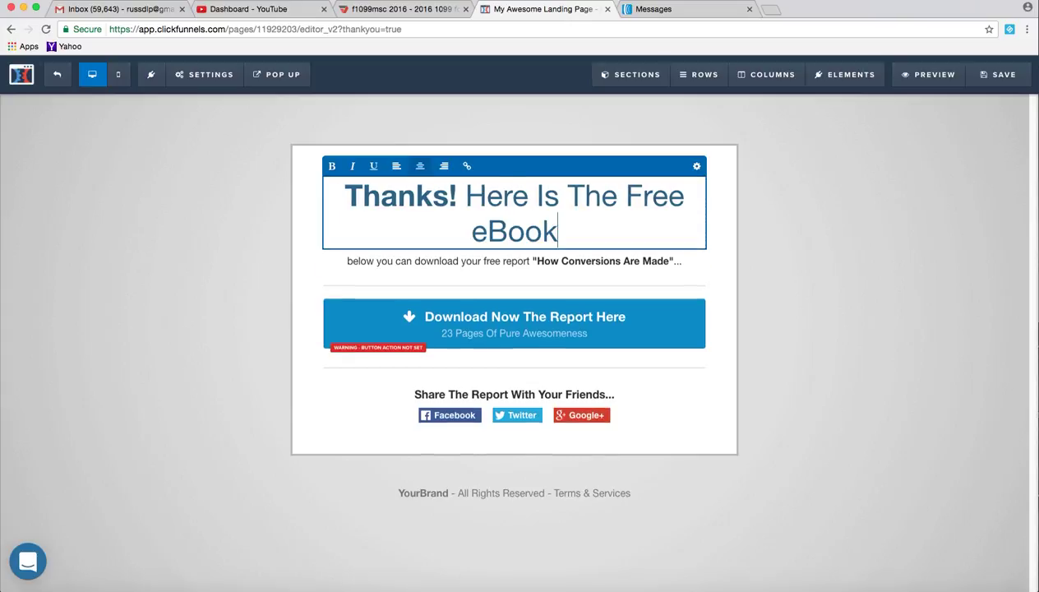
drag(614, 198, 565, 197)
text(Your)
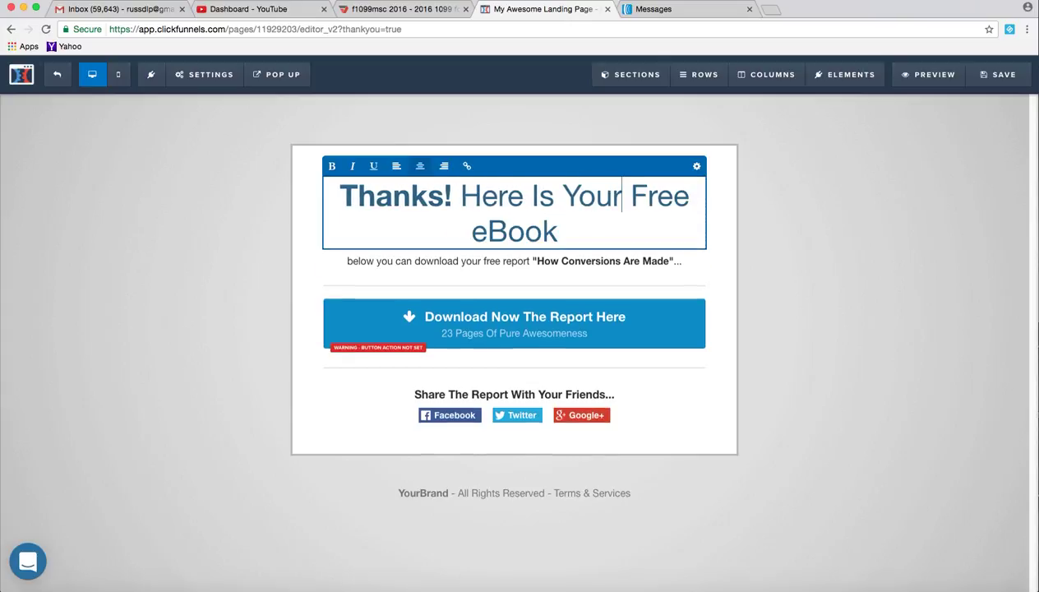
click(655, 228)
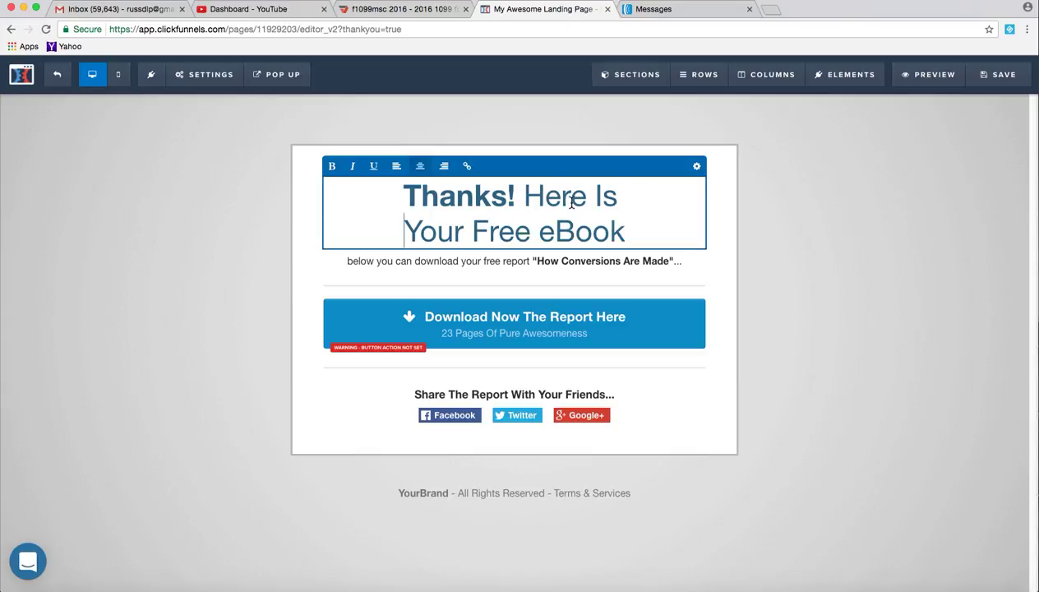
text(!)
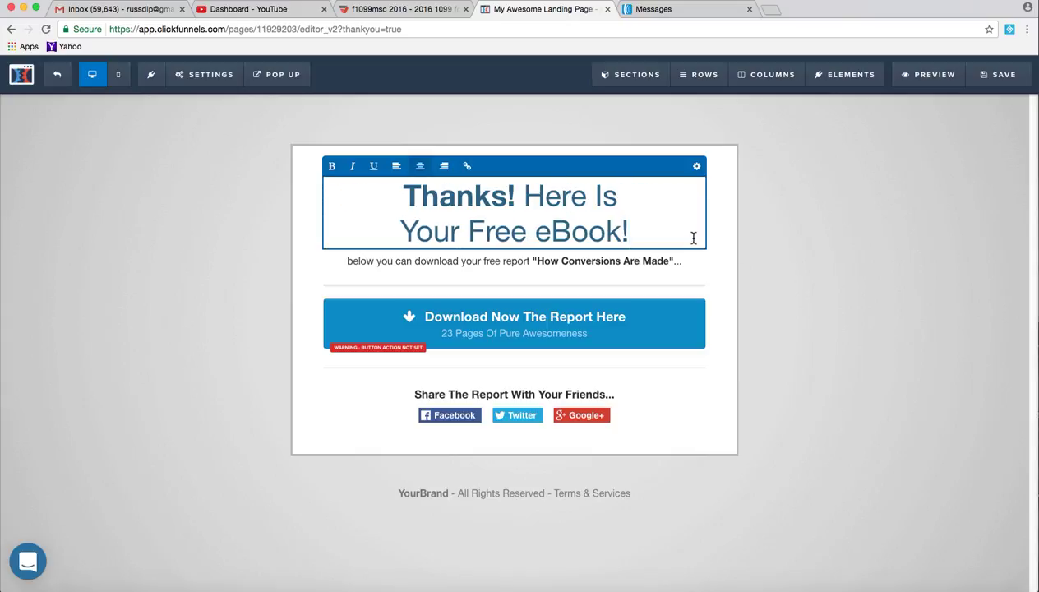
Delete the "below you can download your free report" line beneath the thank-you headline.
click(558, 271)
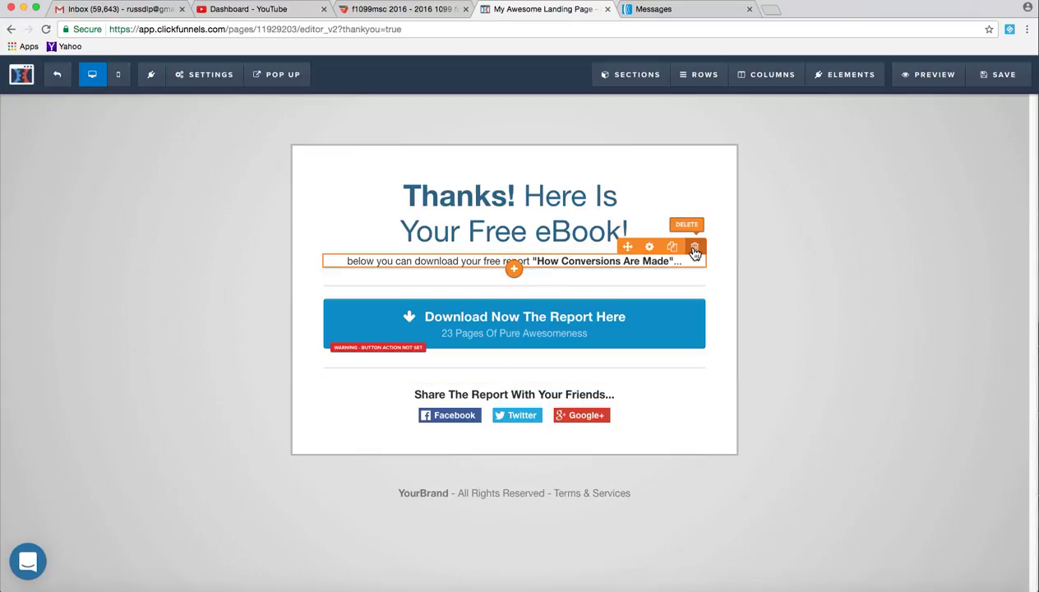
click(609, 261)
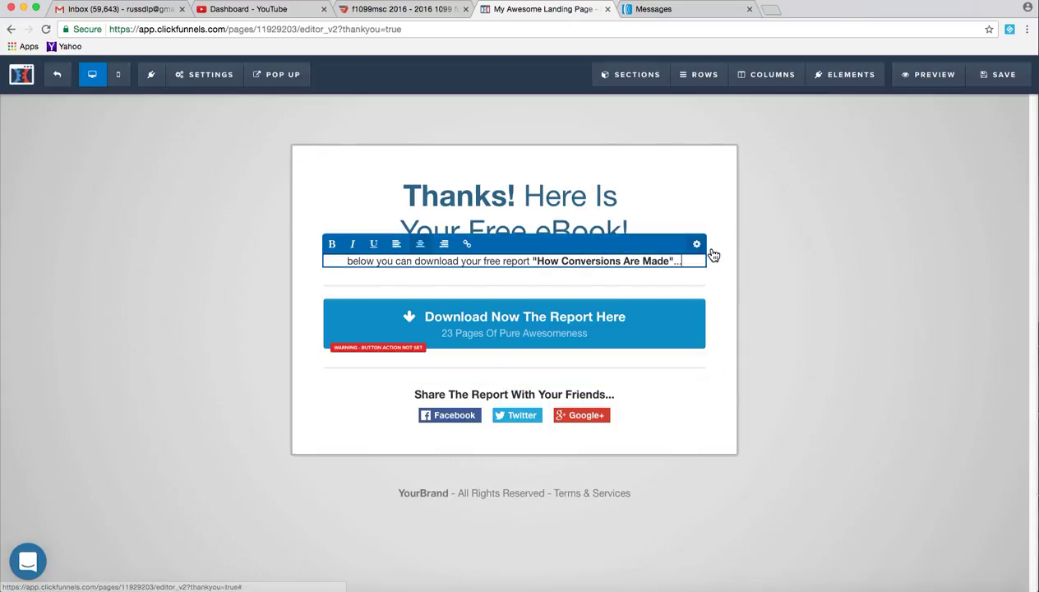
click(714, 255)
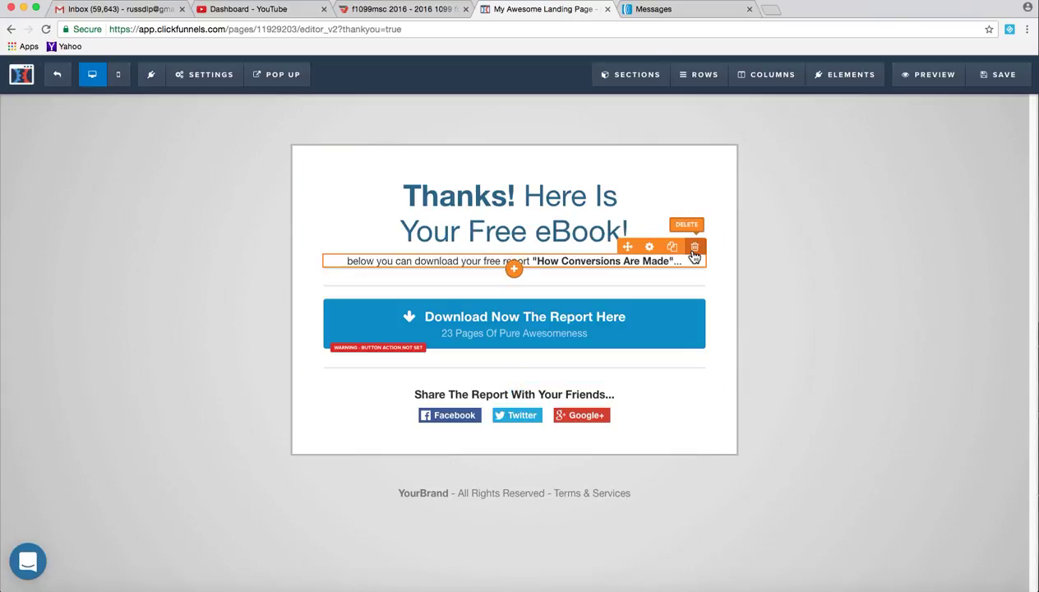
click(695, 249)
click(599, 196)
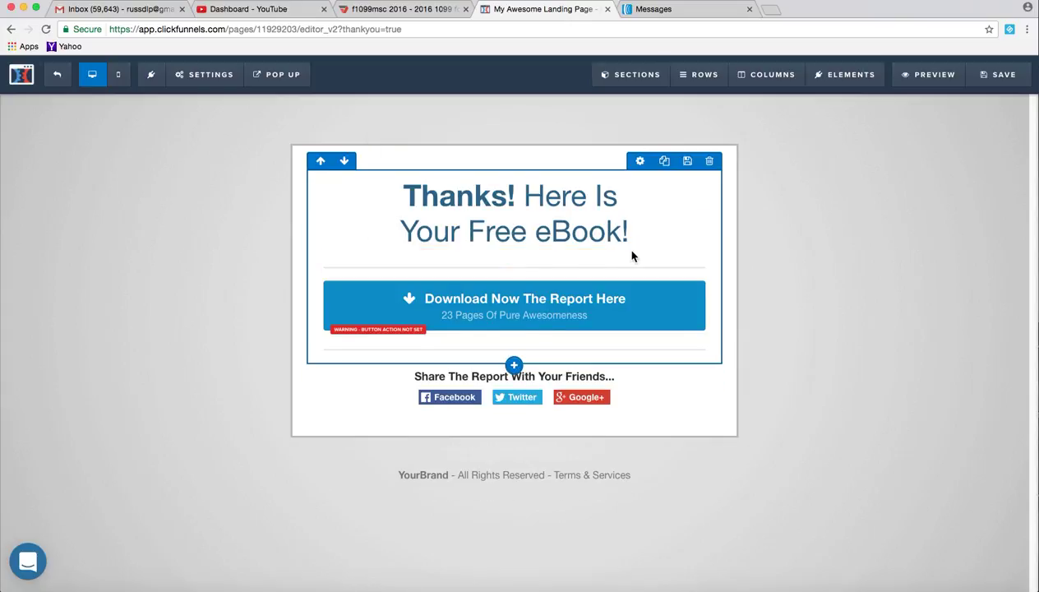
Set the download button's text to "Download Now The eBook Here" and its sub text to "50 Pages Of Pure Awesomeness".
mouse_move(654, 276)
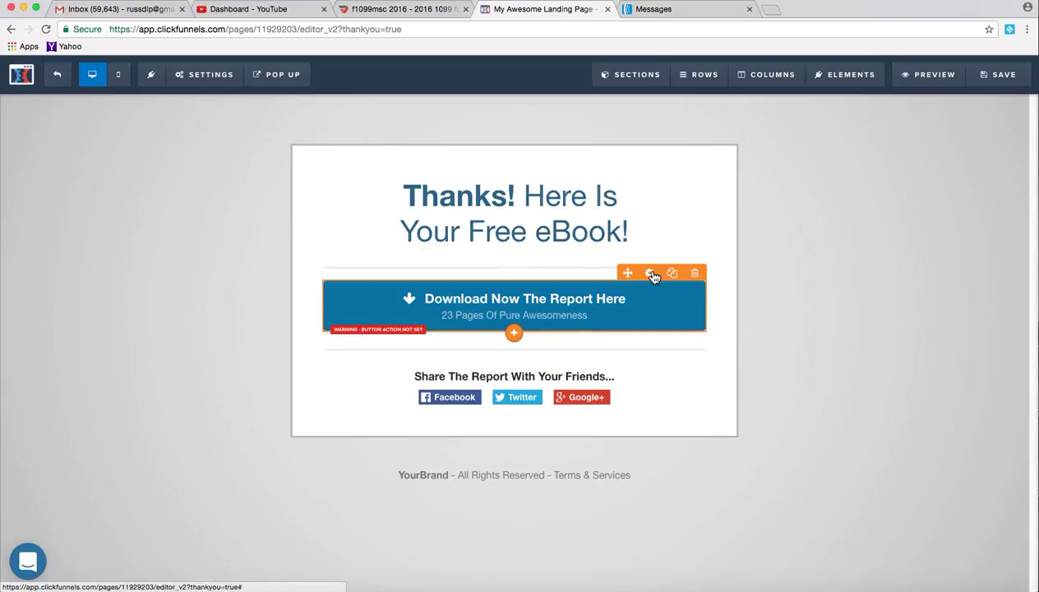
click(652, 275)
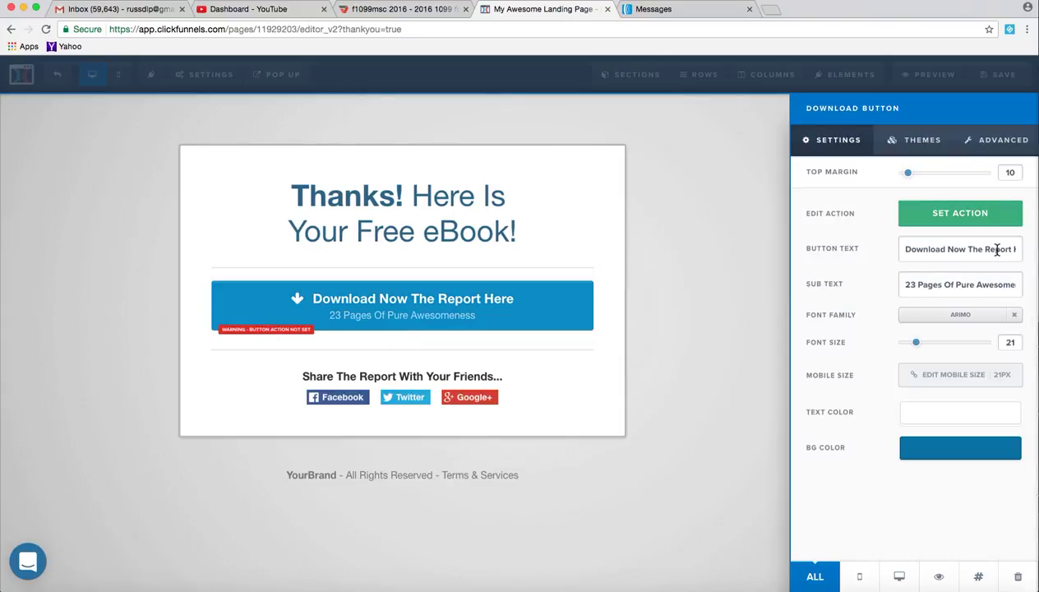
drag(987, 250, 995, 251)
text(eBook)
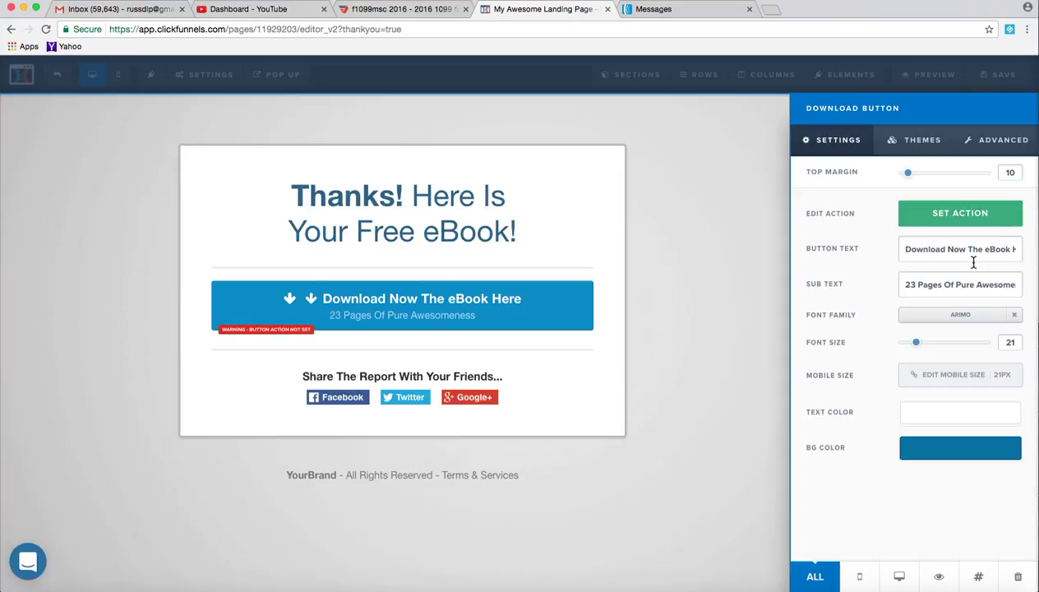
drag(914, 285, 893, 285)
text(50)
click(724, 361)
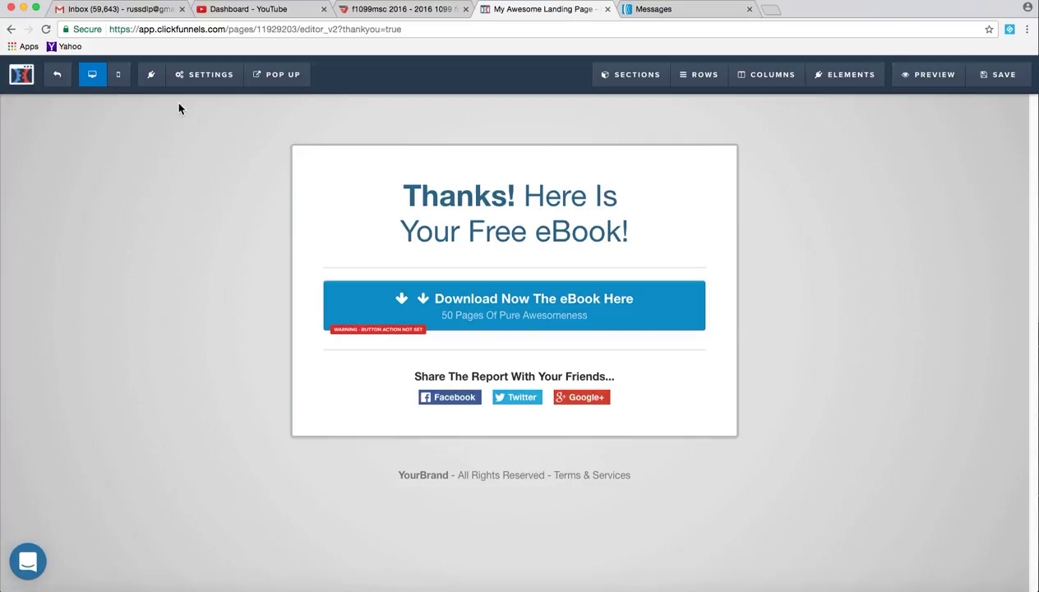
View the thank-you page's auto-responder integration settings, then close them without choosing an integration.
mouse_move(196, 90)
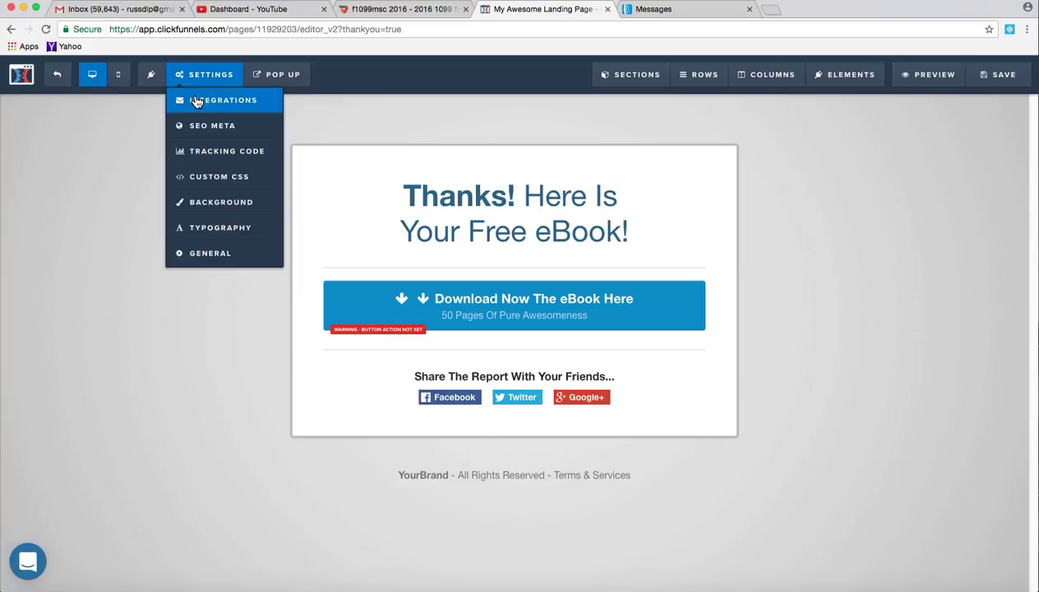
click(196, 101)
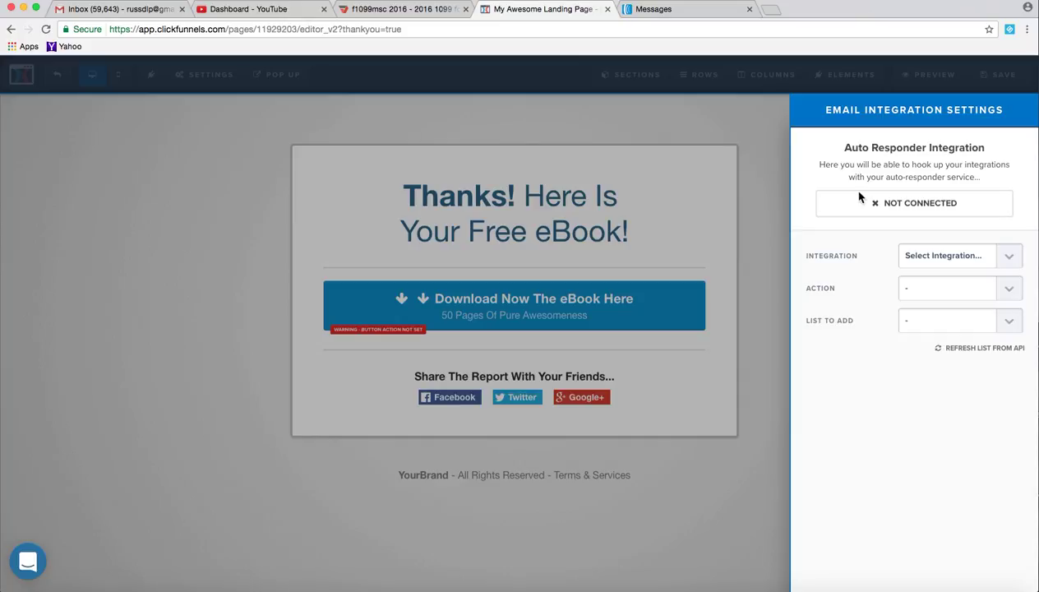
click(560, 102)
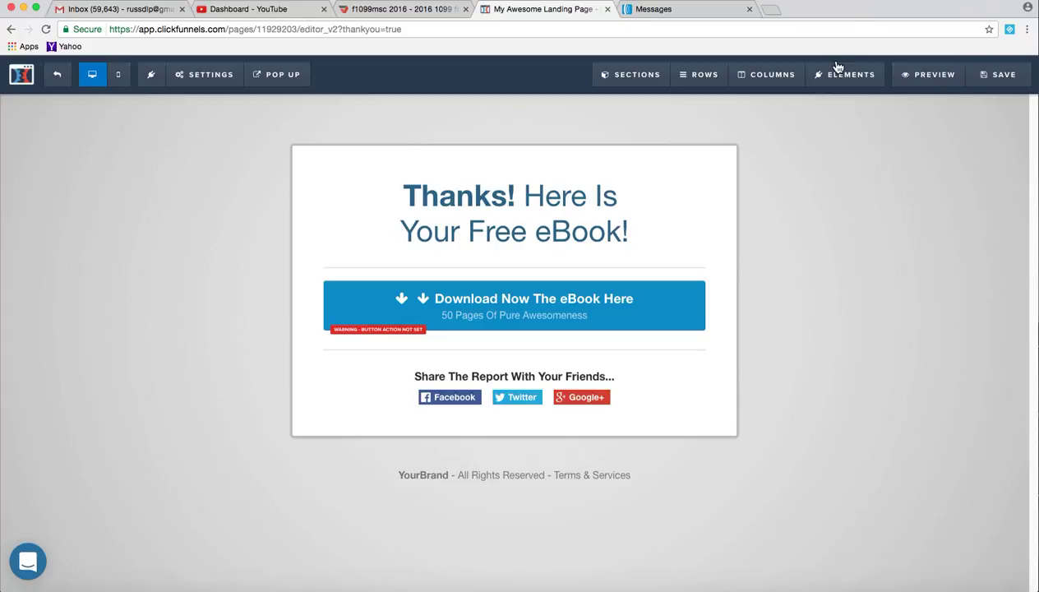
Set the thank-you page's SEO title to "Thank You!" and save the page.
mouse_move(212, 89)
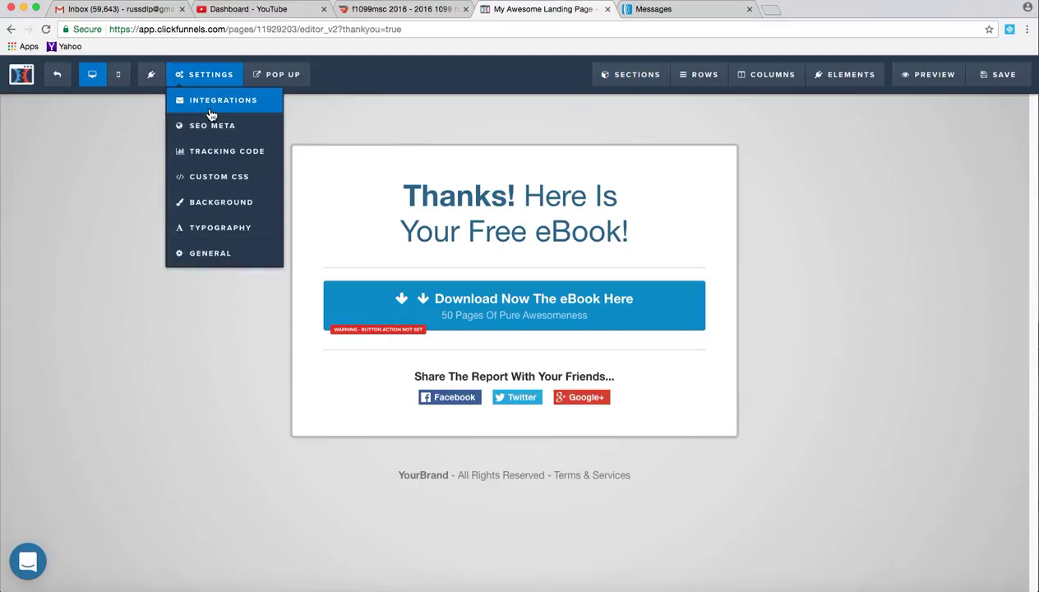
click(213, 127)
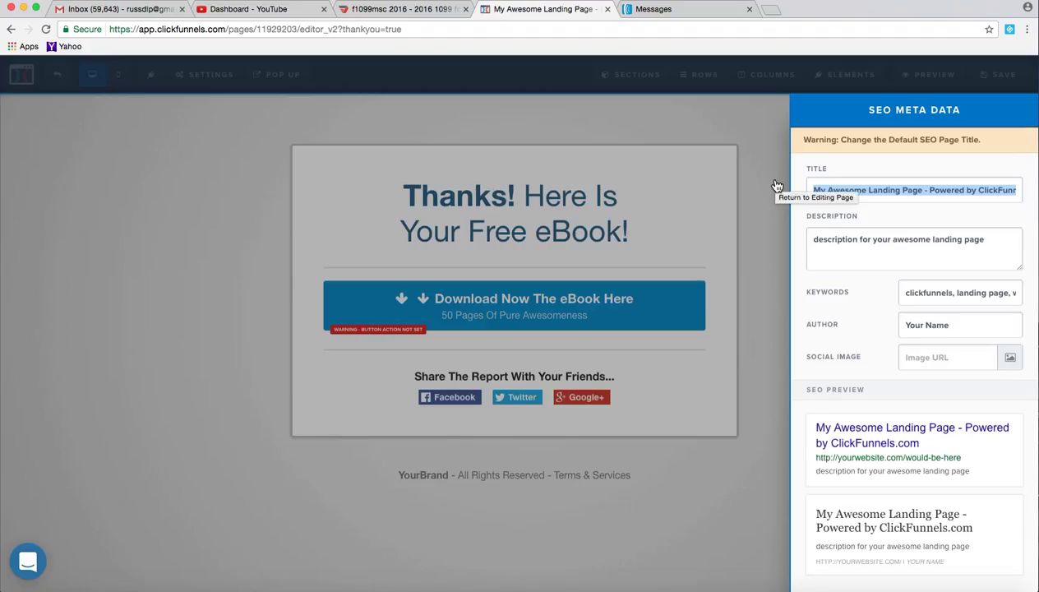
text(Thank)
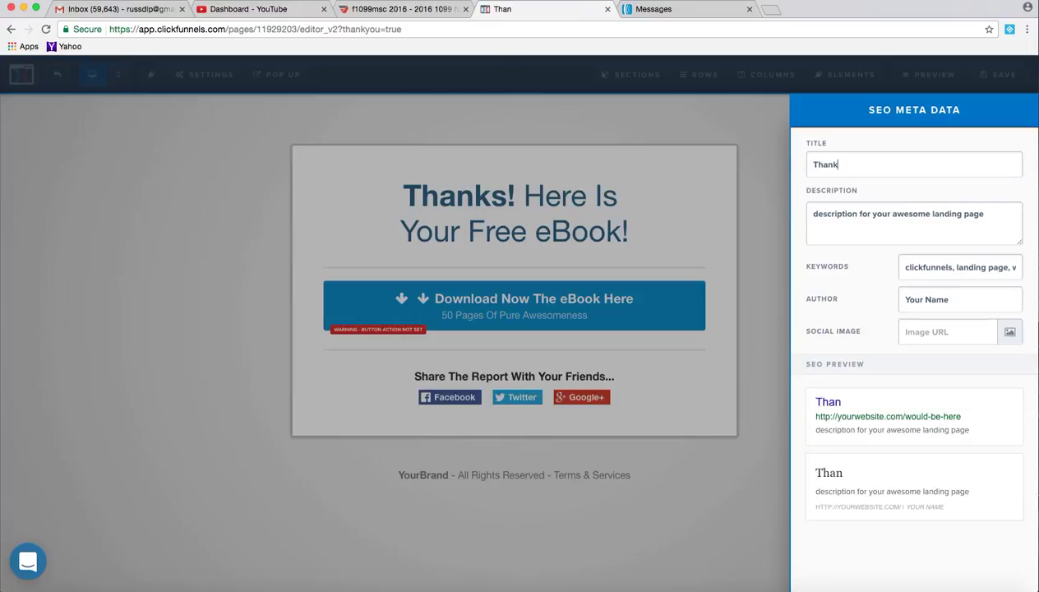
text( You)
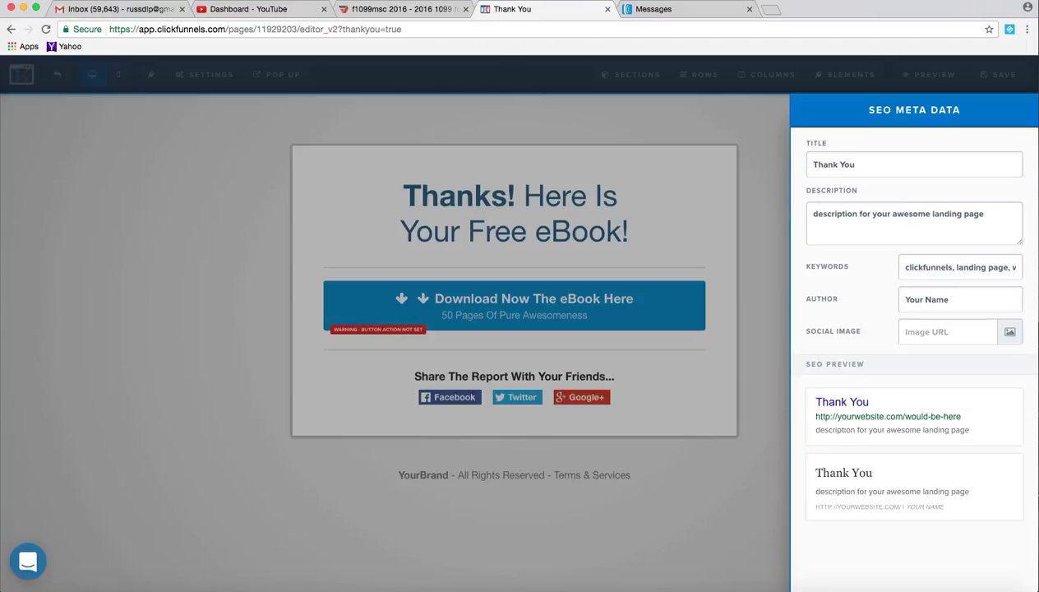
text(!)
click(760, 212)
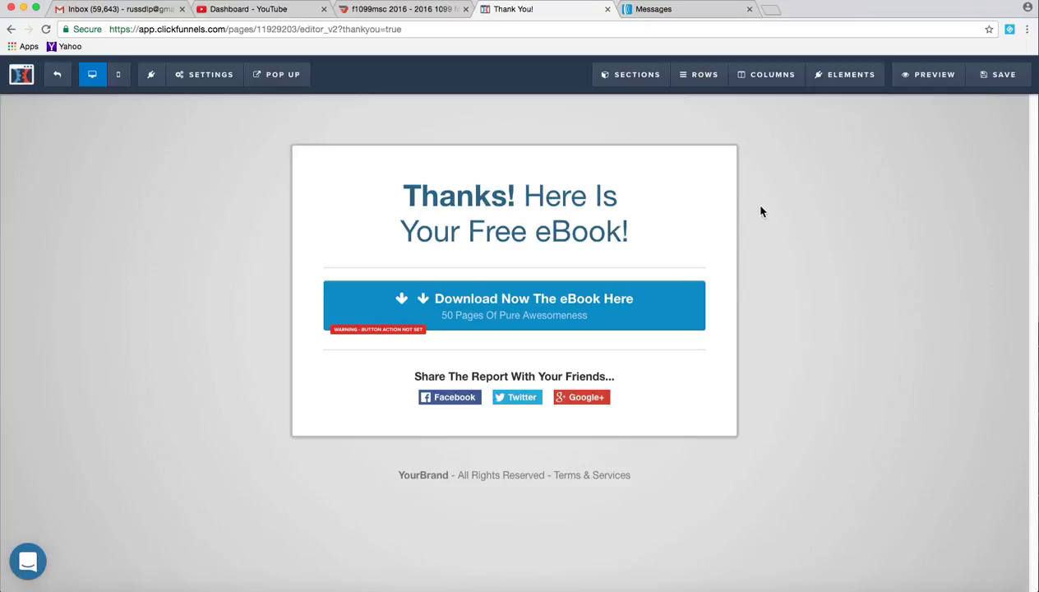
click(987, 79)
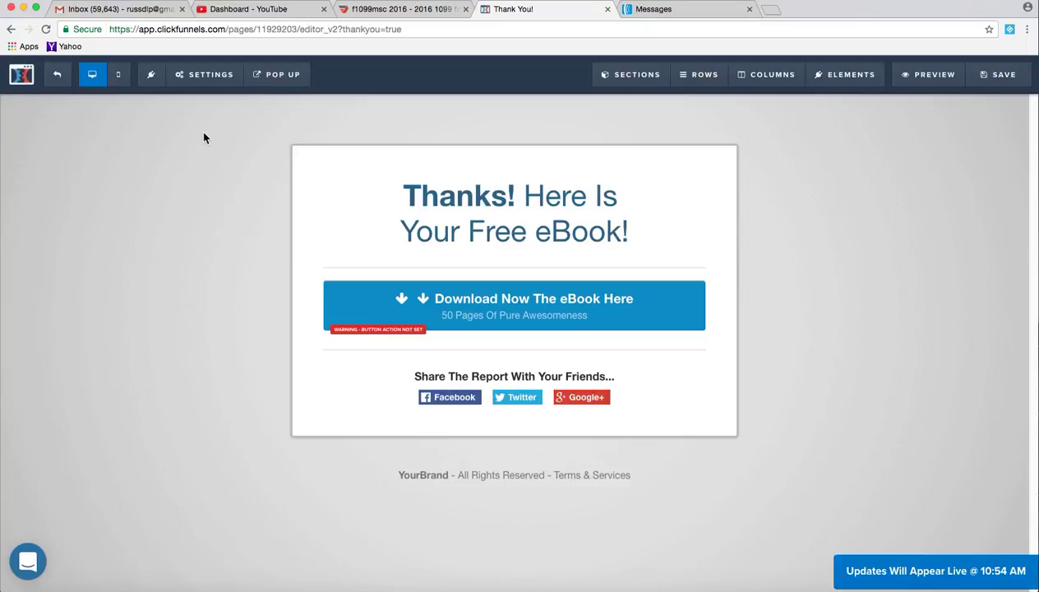
Return to the funnel overview and open the Optin step.
click(56, 80)
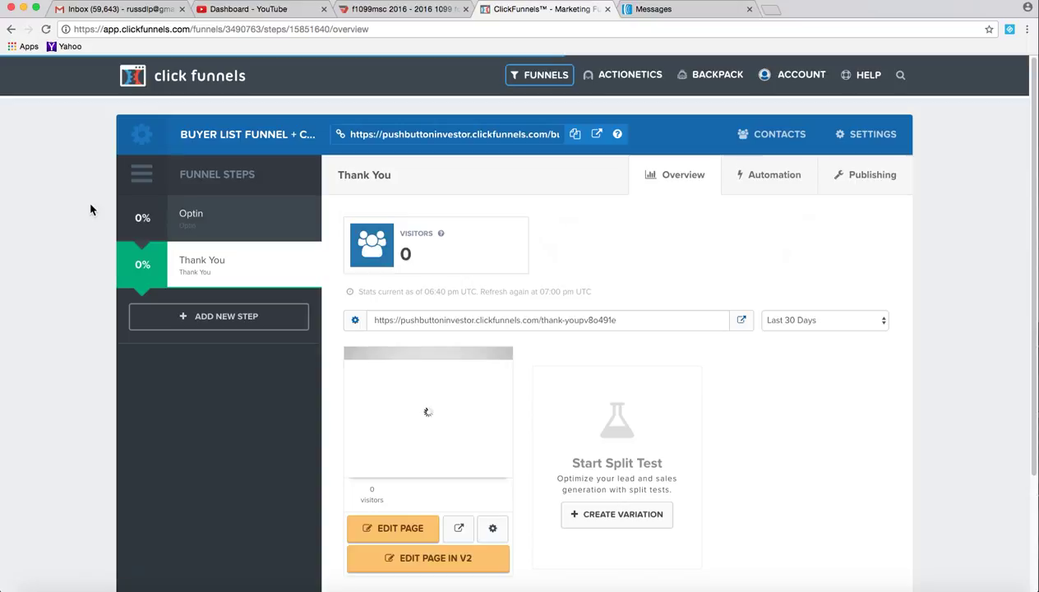
click(197, 219)
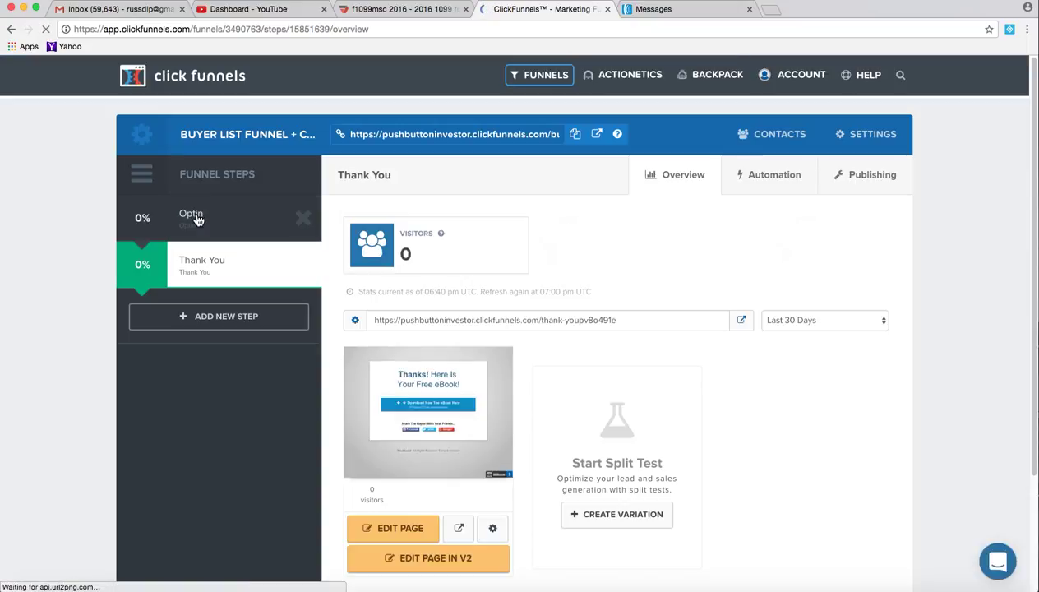